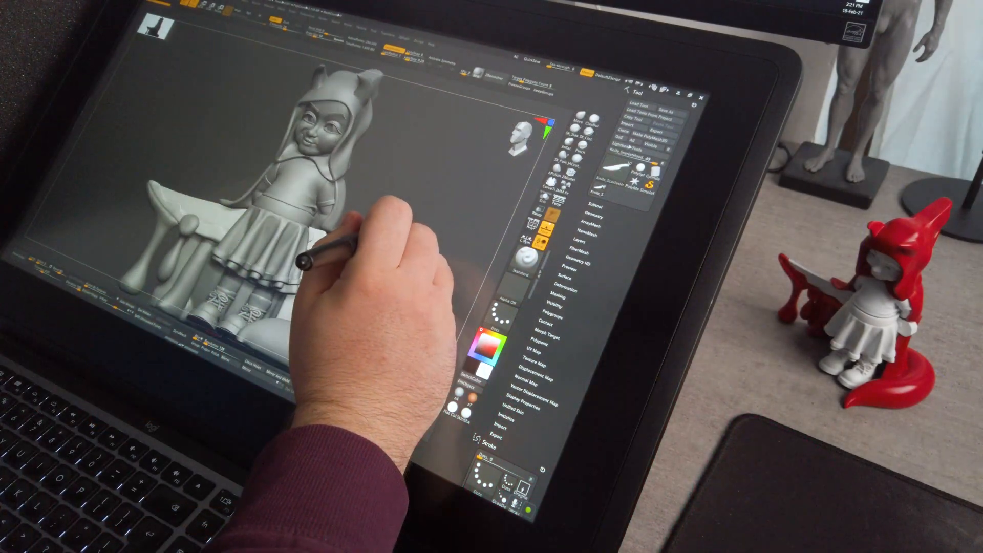
Merge all visible ScarletHood subtools into a single tool, with Hoodie_ScarletHood as the active subtool
{"action": "left_click_drag", "start_coordinate": [467, 154], "coordinate": [389, 234]}
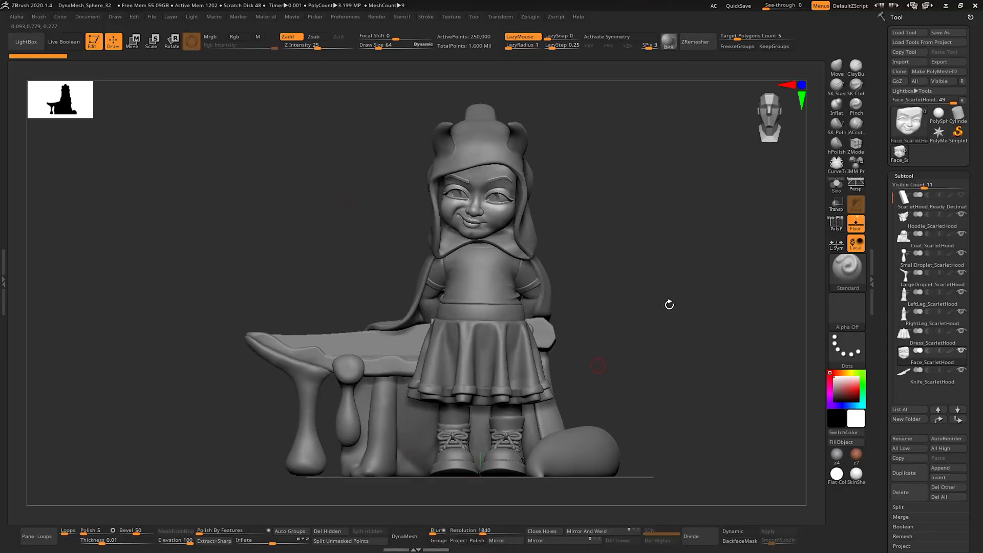
{"action": "left_click_drag", "start_coordinate": [670, 304], "coordinate": [563, 328]}
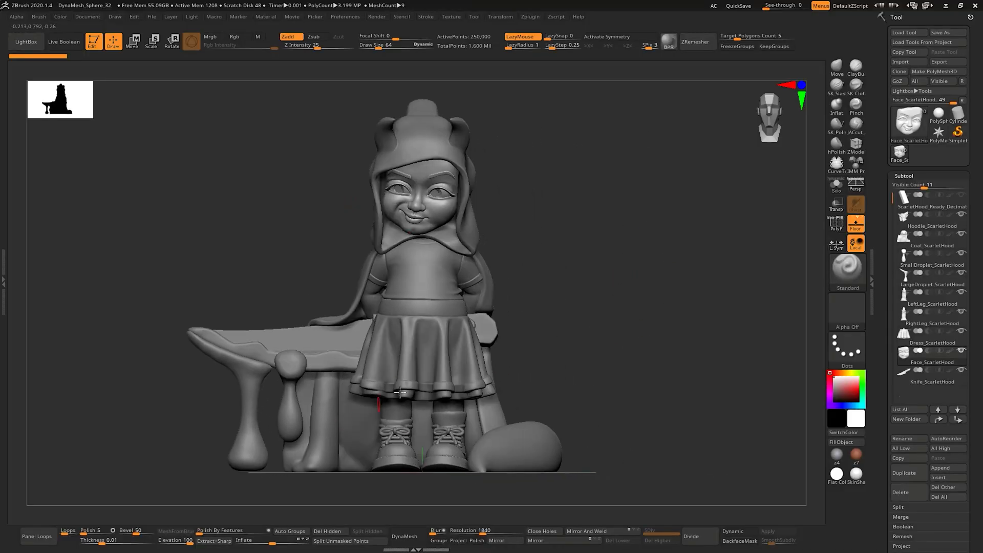
{"action": "left_click", "coordinate": [914, 222]}
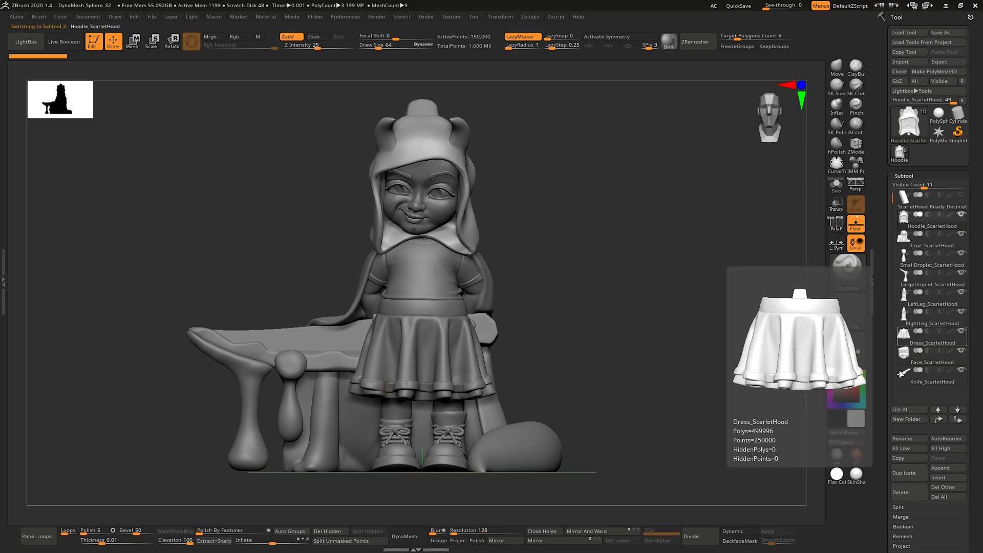
{"action": "left_click", "coordinate": [901, 517]}
{"action": "left_click", "coordinate": [909, 536]}
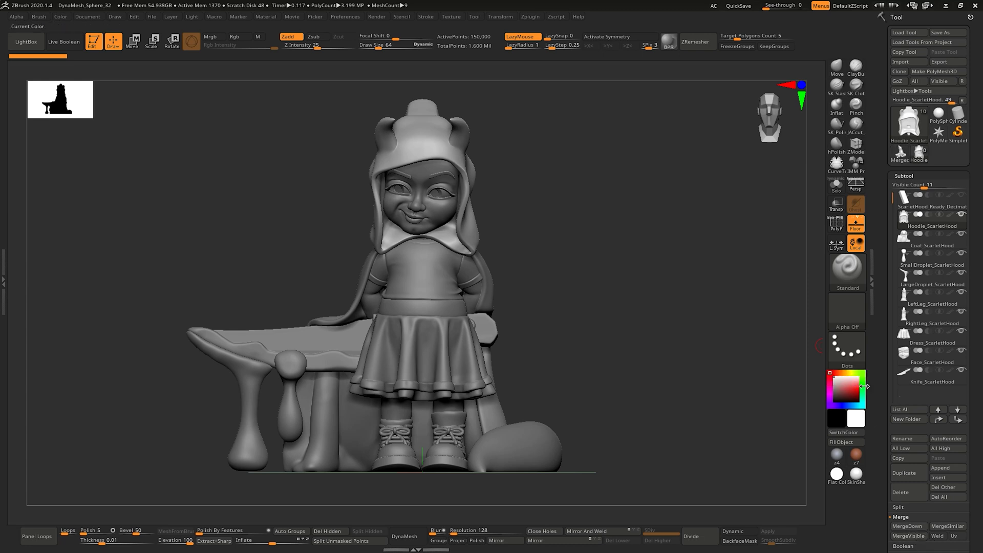
Display the merged model's polygroups and assign the whole mesh to one polygroup
{"action": "left_click", "coordinate": [838, 224]}
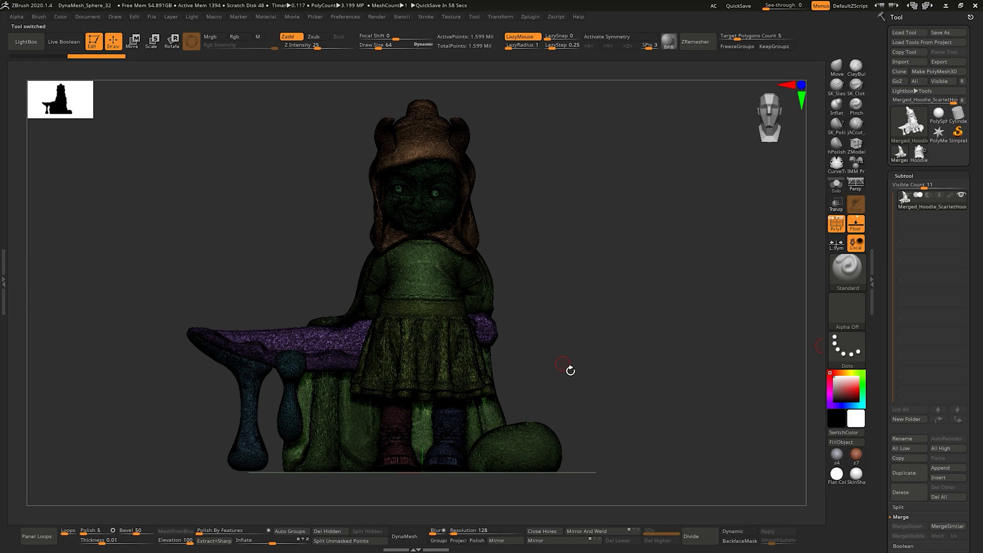
{"action": "key", "text": "ctrl"}
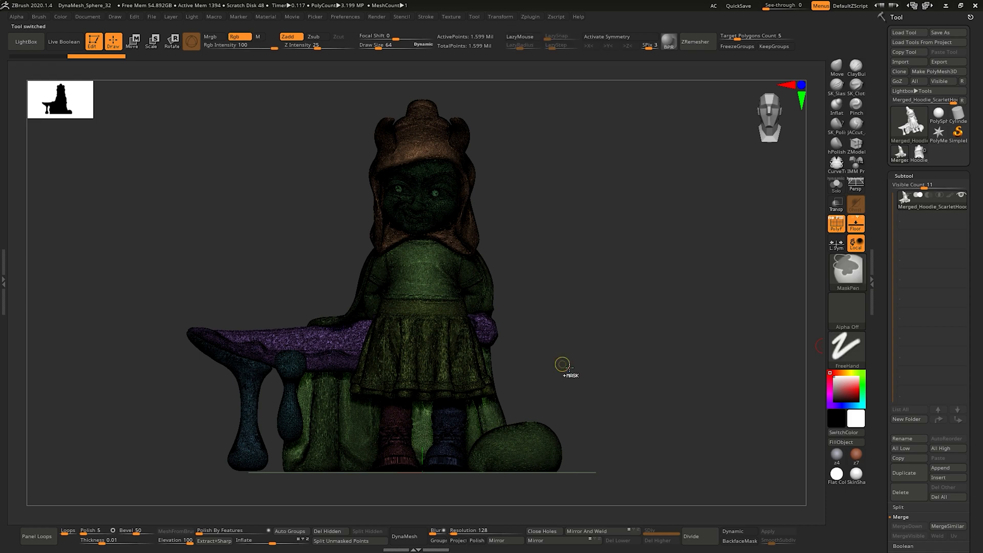
{"action": "key", "text": "ctrl+w"}
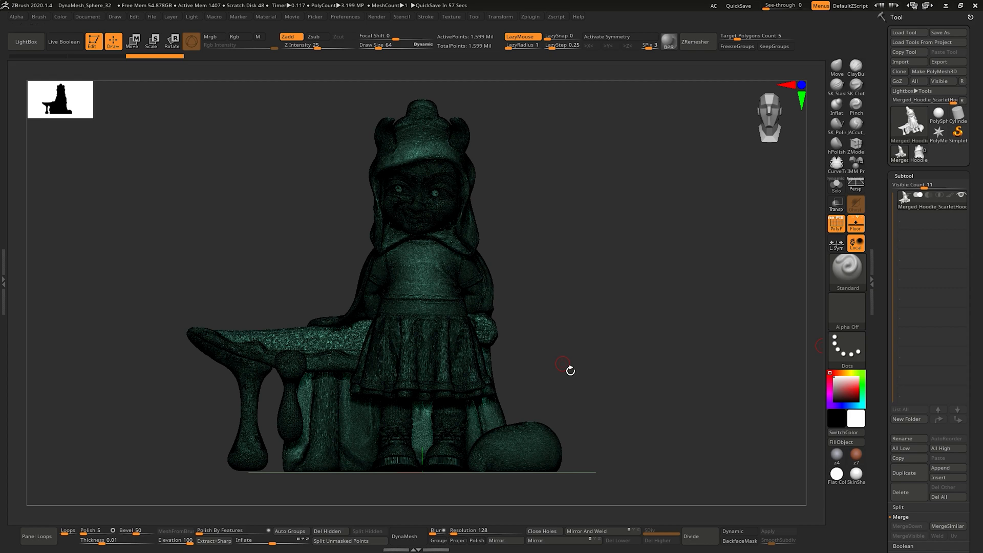
Regenerate the merged model's polygroups automatically from its separate mesh parts
{"action": "left_click", "coordinate": [921, 175]}
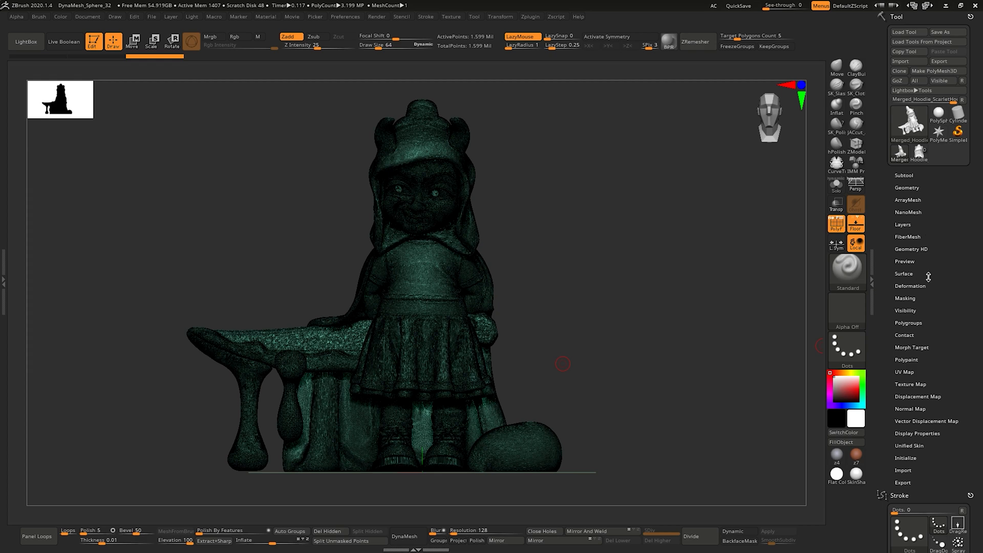
{"action": "left_click", "coordinate": [908, 323]}
{"action": "left_click", "coordinate": [921, 336]}
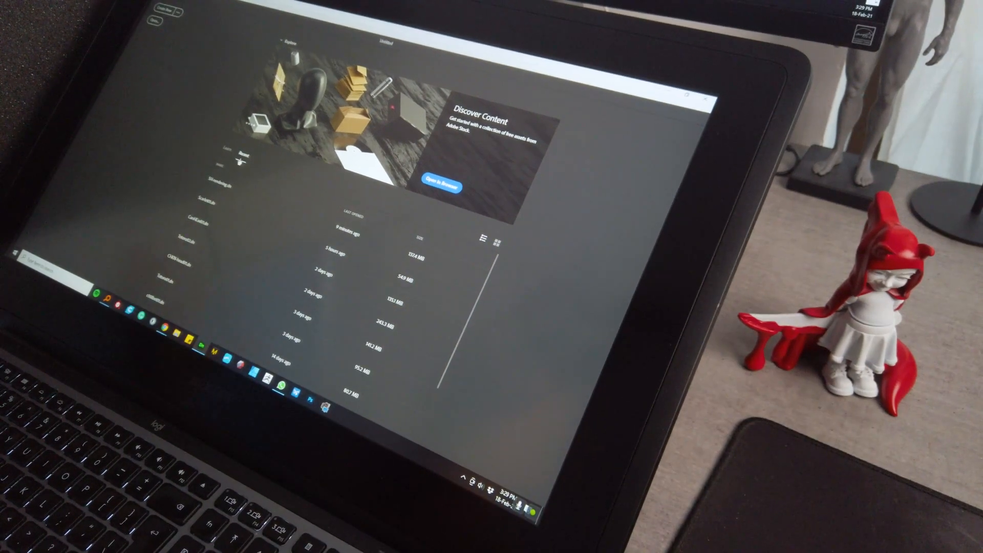
In Adobe Dimension, create a new scene and import the merged Scarlet Hood OBJ from the project's OBJ folder
{"action": "left_click", "coordinate": [165, 9]}
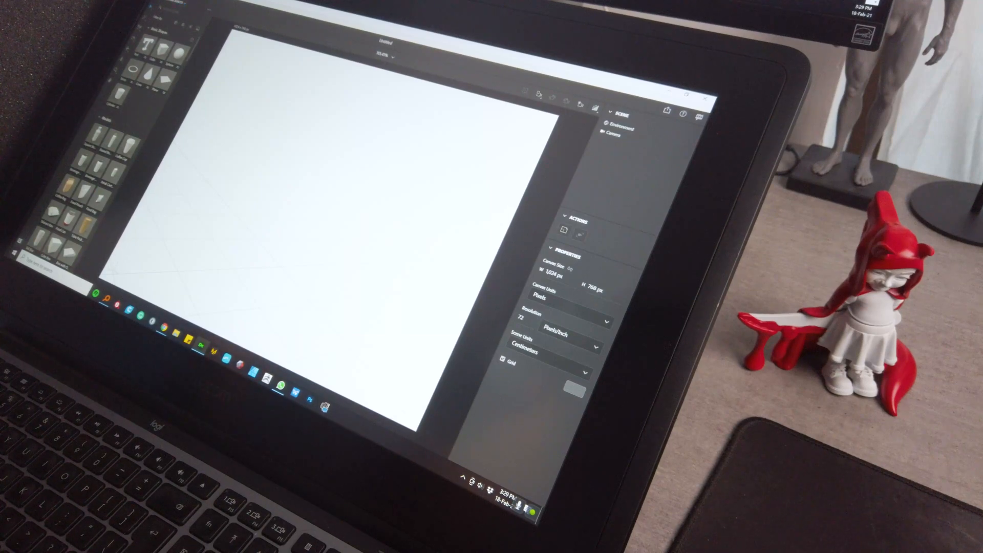
{"action": "left_click", "coordinate": [162, 0]}
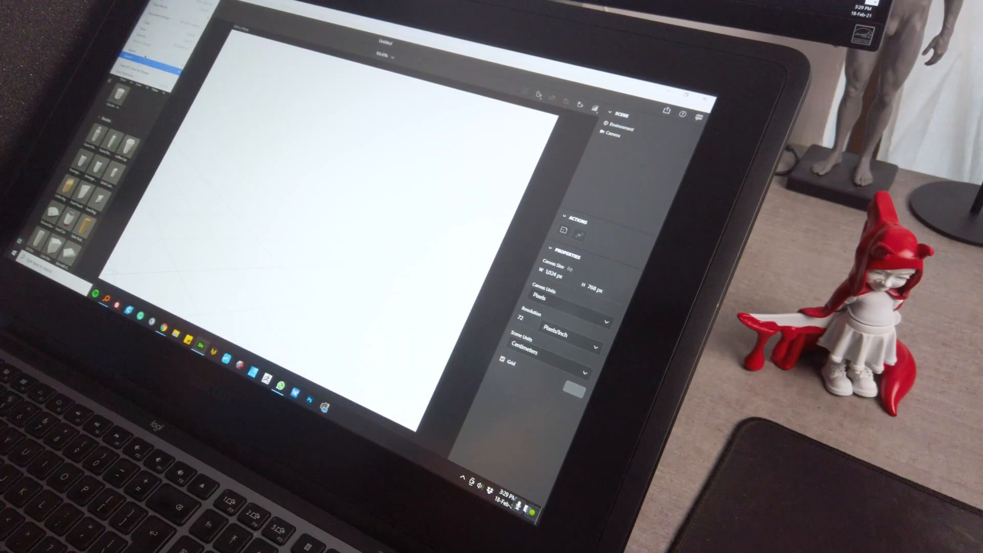
{"action": "mouse_move", "coordinate": [154, 57]}
{"action": "left_click", "coordinate": [196, 68]}
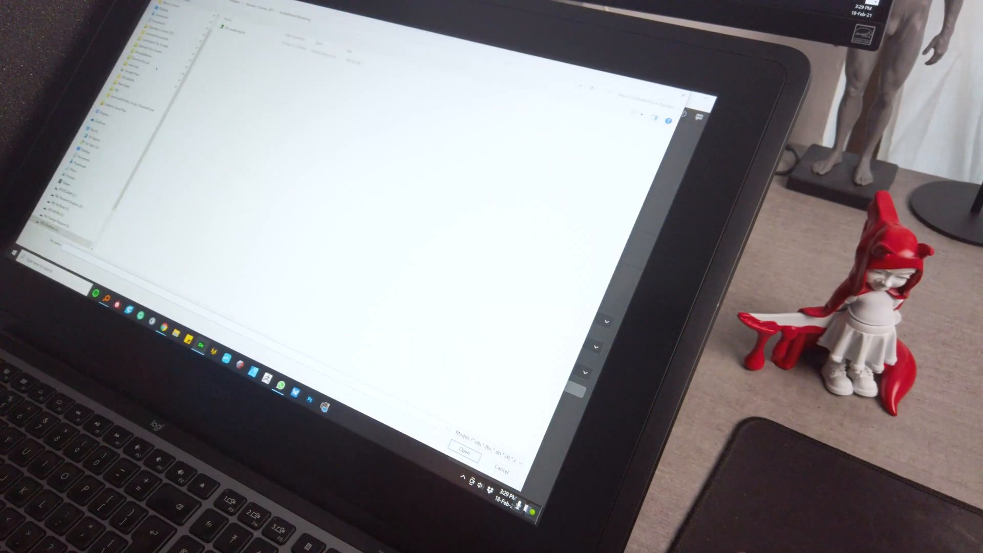
{"action": "left_click", "coordinate": [165, 53]}
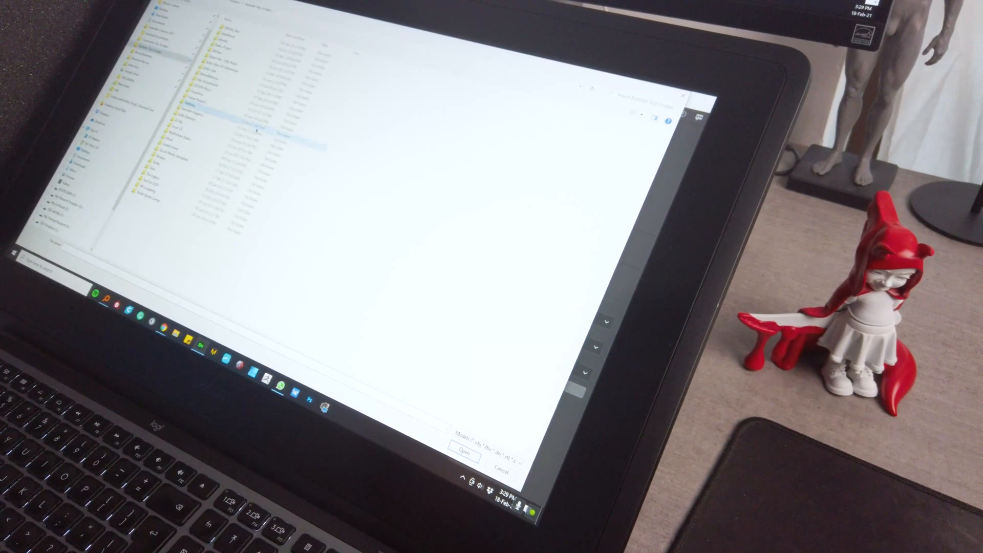
{"action": "key", "text": "s"}
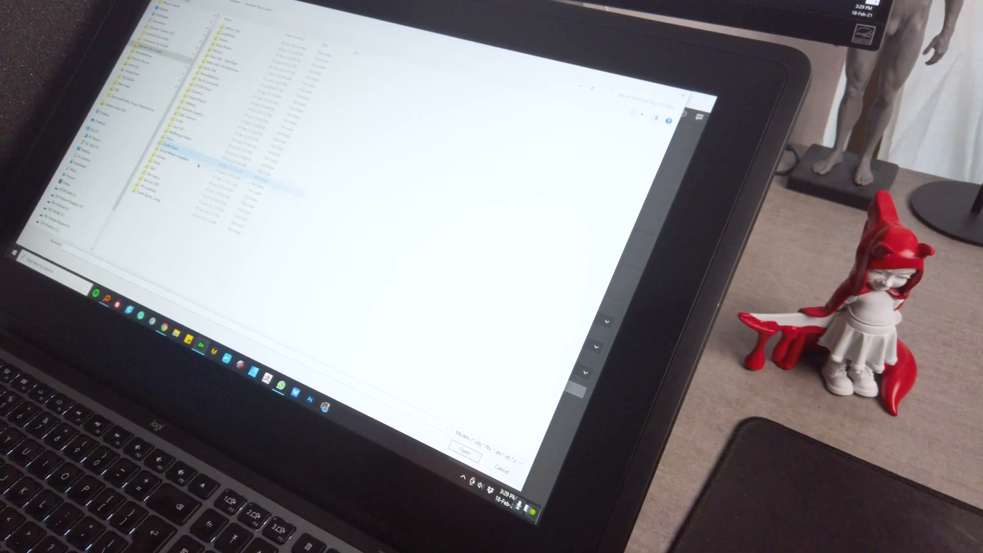
{"action": "double_click", "coordinate": [215, 162]}
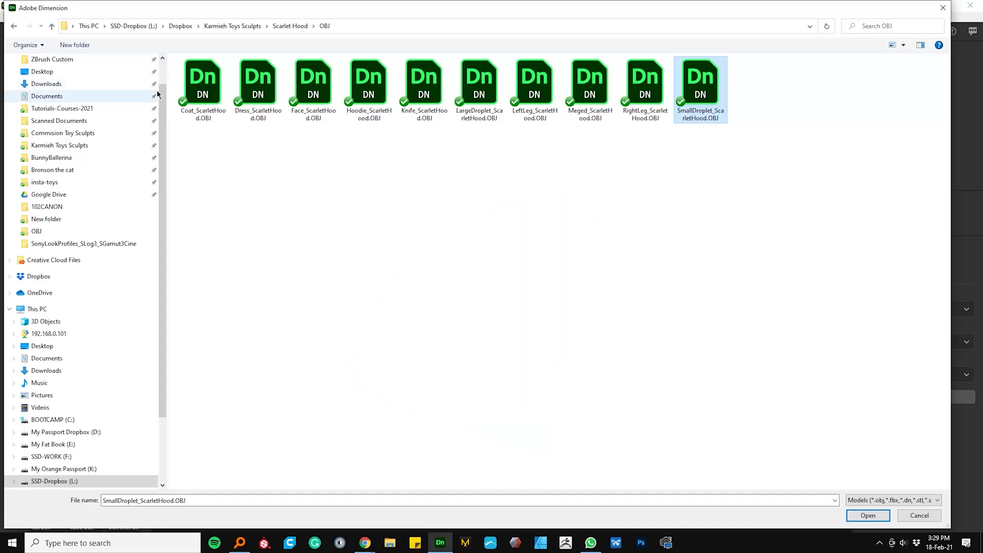
{"action": "left_click", "coordinate": [207, 103]}
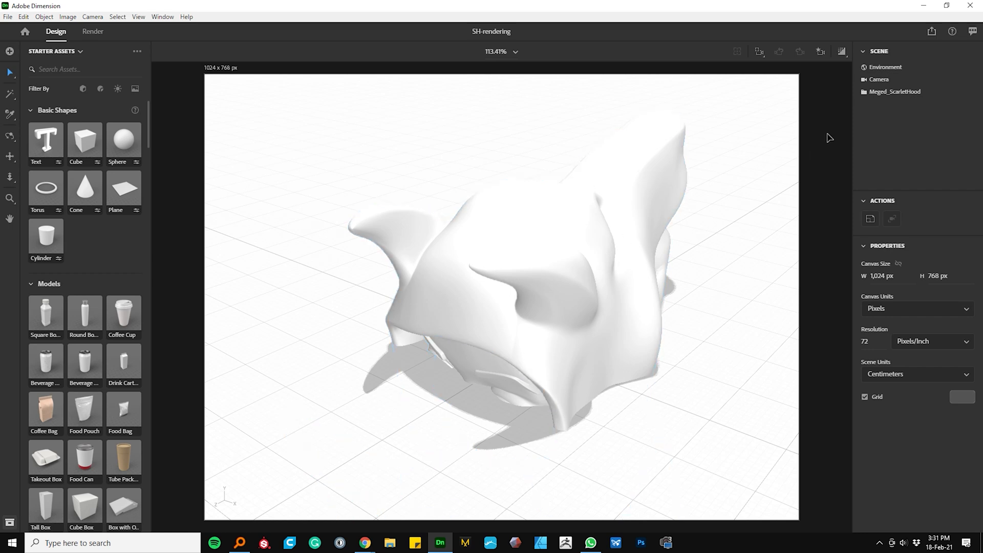
Move the imported Meged_ScarletHood model onto the ground plane
{"action": "left_click", "coordinate": [896, 95]}
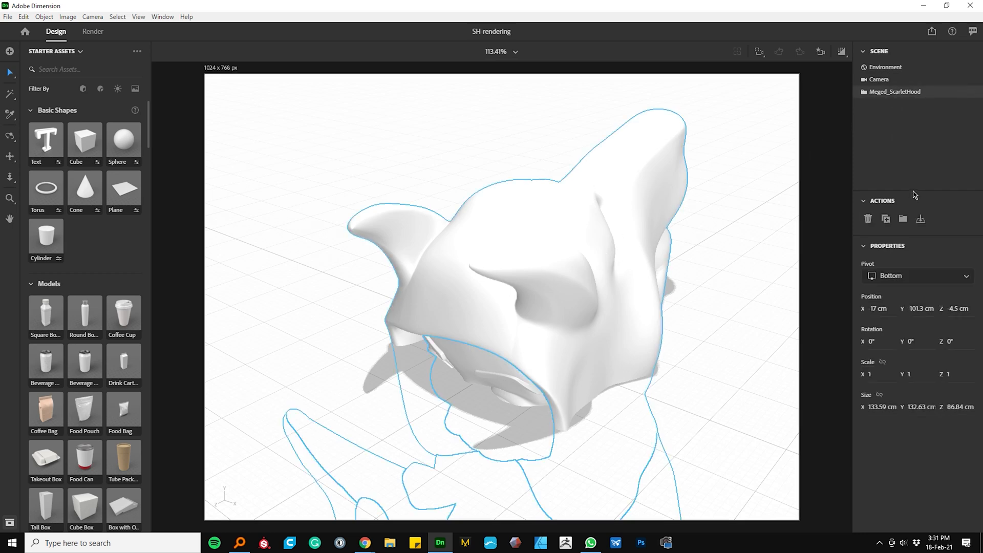
{"action": "left_click", "coordinate": [927, 229]}
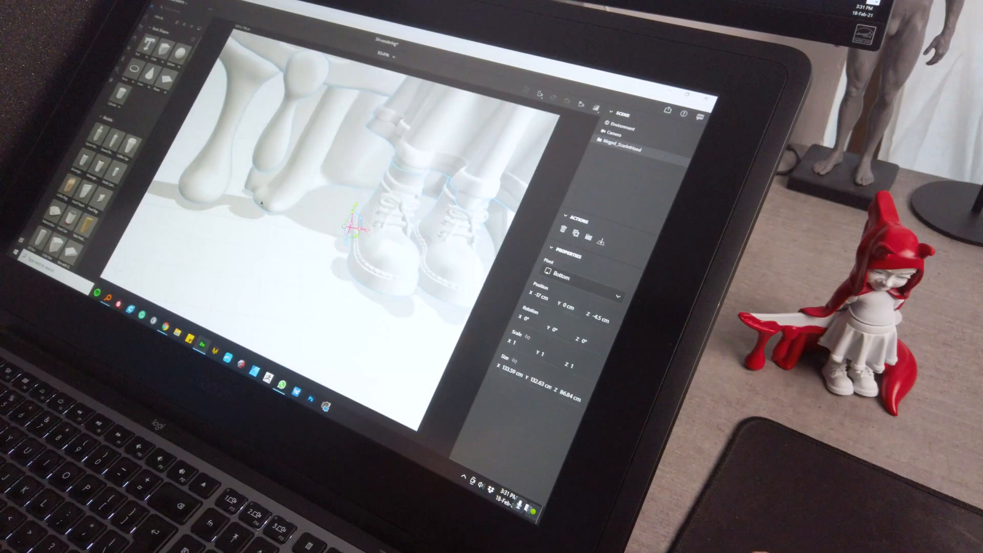
{"action": "scroll", "coordinate": [266, 196], "scroll_direction": "down", "scroll_amount": 1}
{"action": "middle_click_drag", "start_coordinate": [285, 257], "coordinate": [228, 297]}
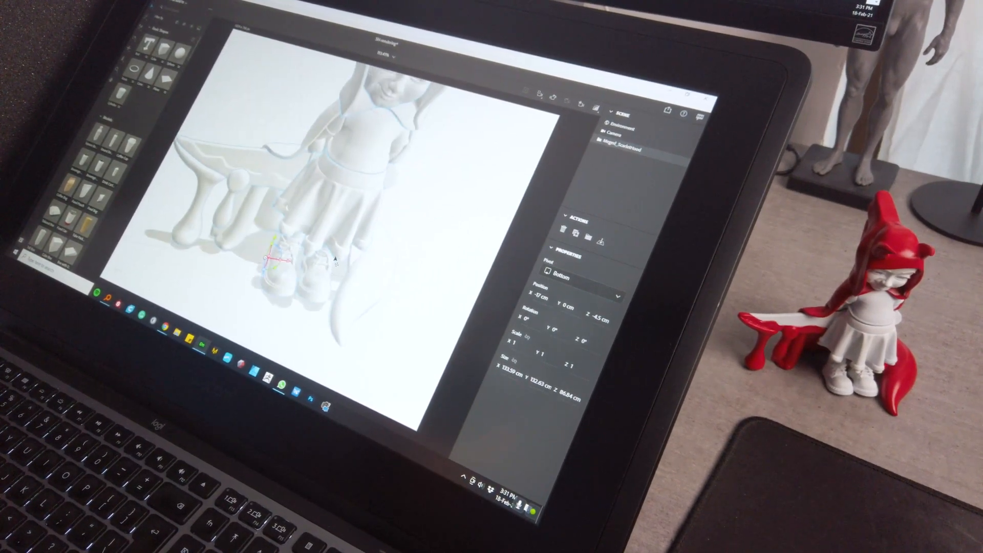
{"action": "scroll", "coordinate": [383, 287], "scroll_direction": "down", "scroll_amount": 3}
{"action": "right_click_drag", "start_coordinate": [384, 288], "coordinate": [401, 248]}
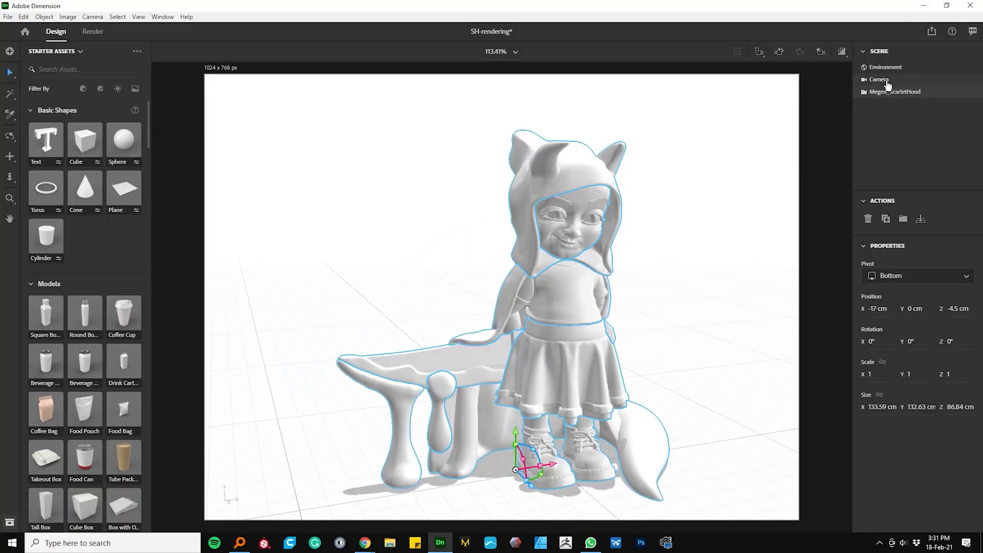
Expand the Meged_ScarletHood group and select its parts one by one to identify which piece of the figure each is
{"action": "left_click", "coordinate": [871, 100]}
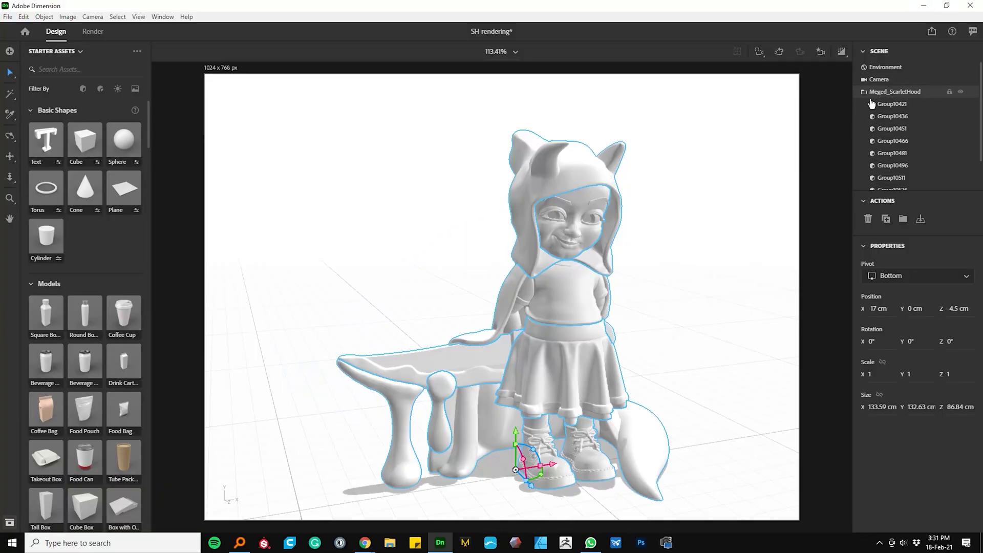
{"action": "scroll", "coordinate": [922, 114], "scroll_direction": "down", "scroll_amount": 2}
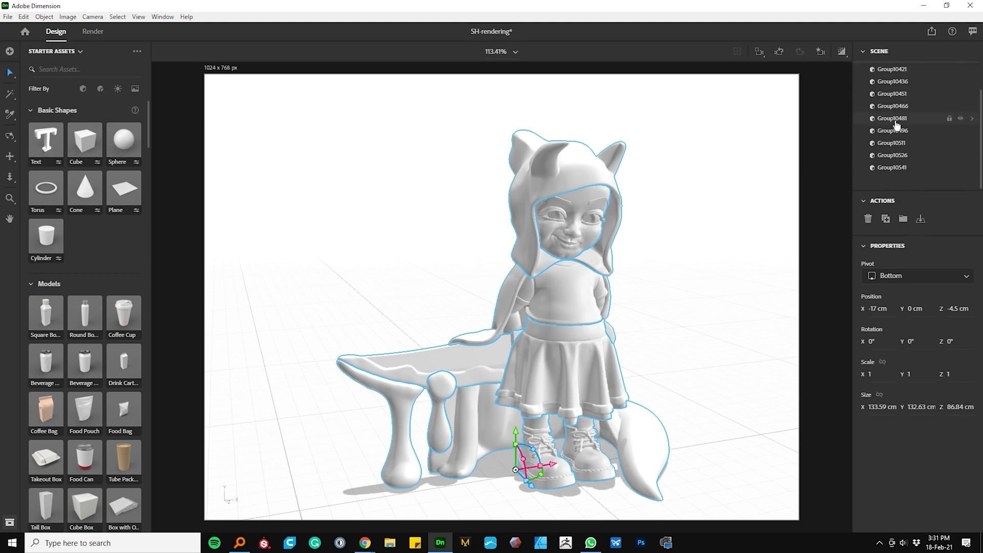
{"action": "left_click", "coordinate": [895, 118]}
{"action": "left_click", "coordinate": [896, 106]}
{"action": "left_click", "coordinate": [897, 94]}
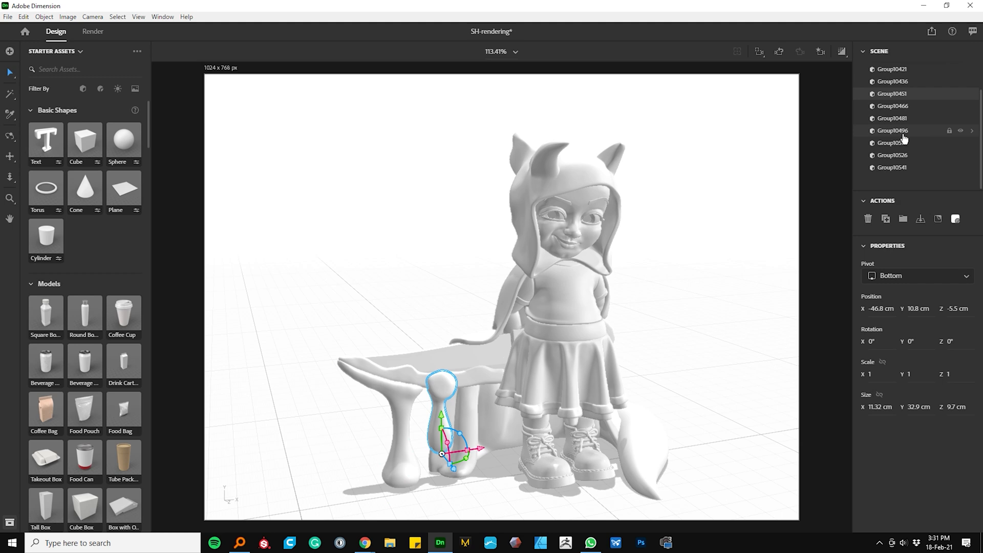
{"action": "left_click", "coordinate": [903, 134]}
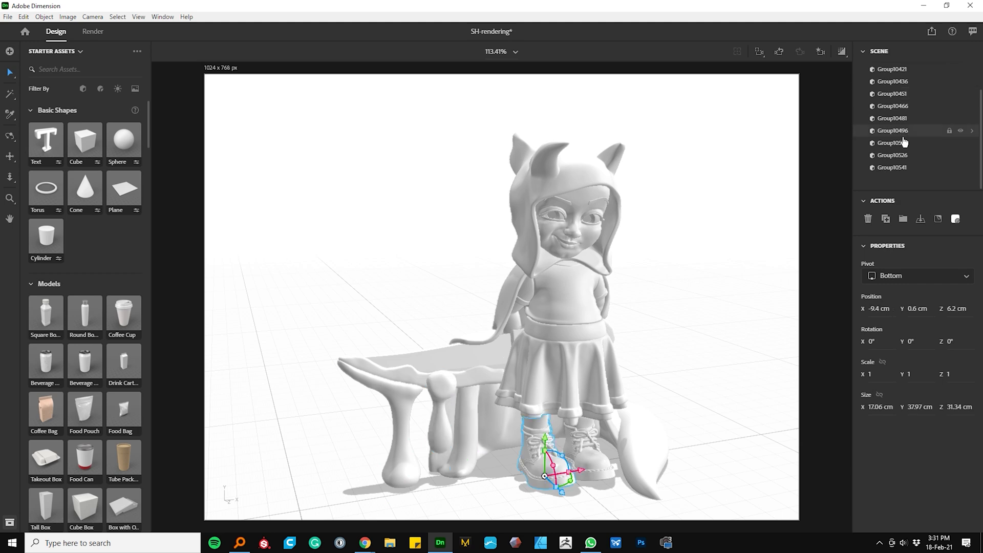
{"action": "left_click", "coordinate": [907, 173]}
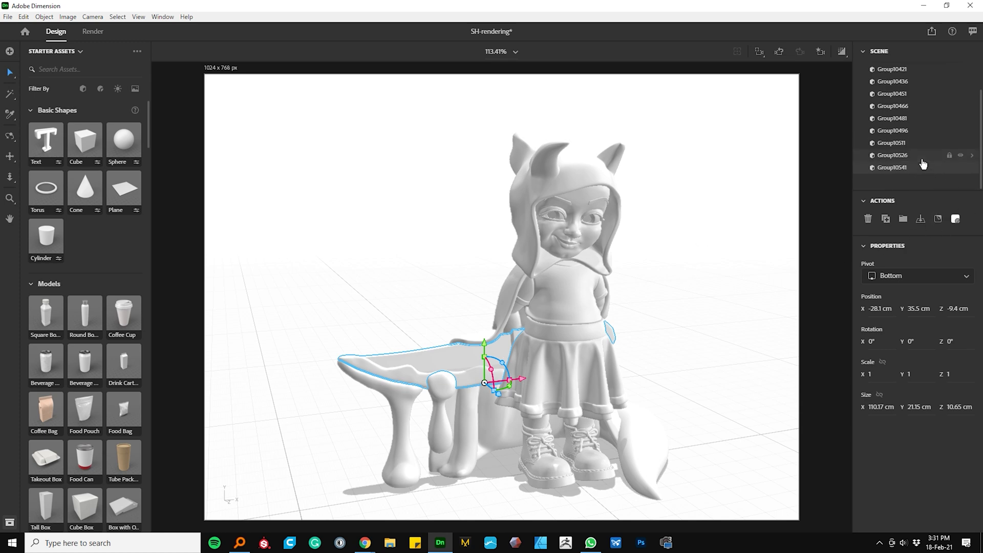
{"action": "scroll", "coordinate": [917, 105], "scroll_direction": "up", "scroll_amount": 2}
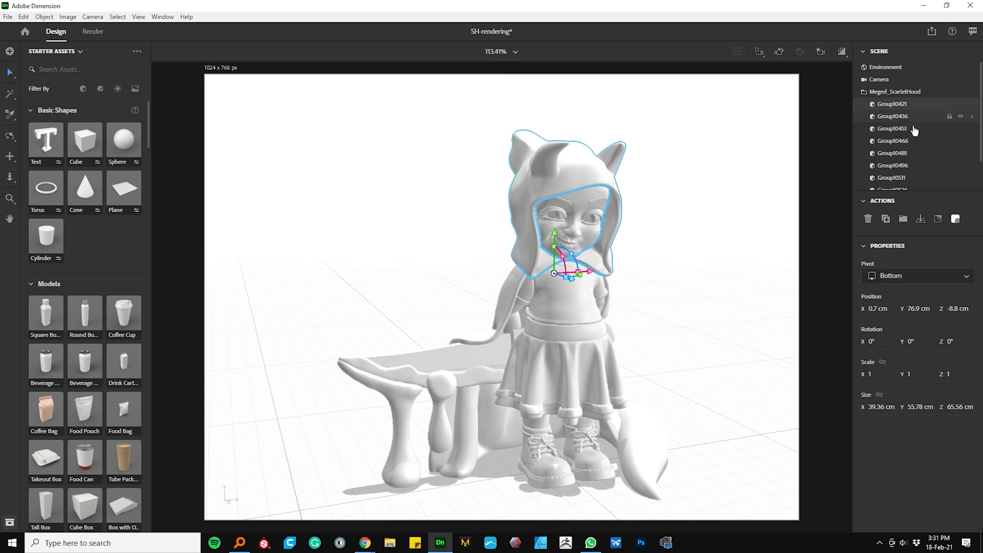
{"action": "left_click", "coordinate": [901, 153]}
{"action": "left_click", "coordinate": [898, 104]}
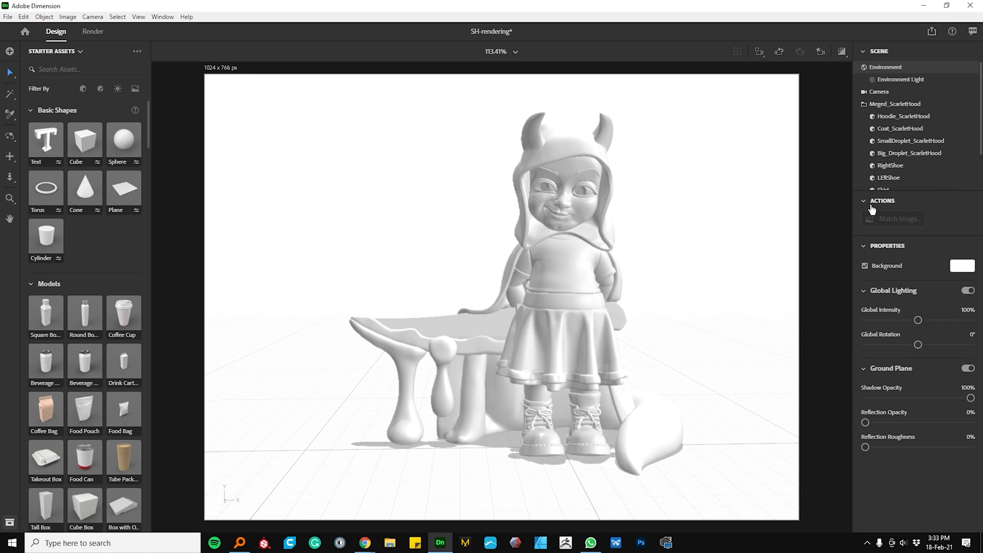
Collapse the model group and set the environment background to the dark rock ledge image from the stock image folder
{"action": "left_click", "coordinate": [864, 105]}
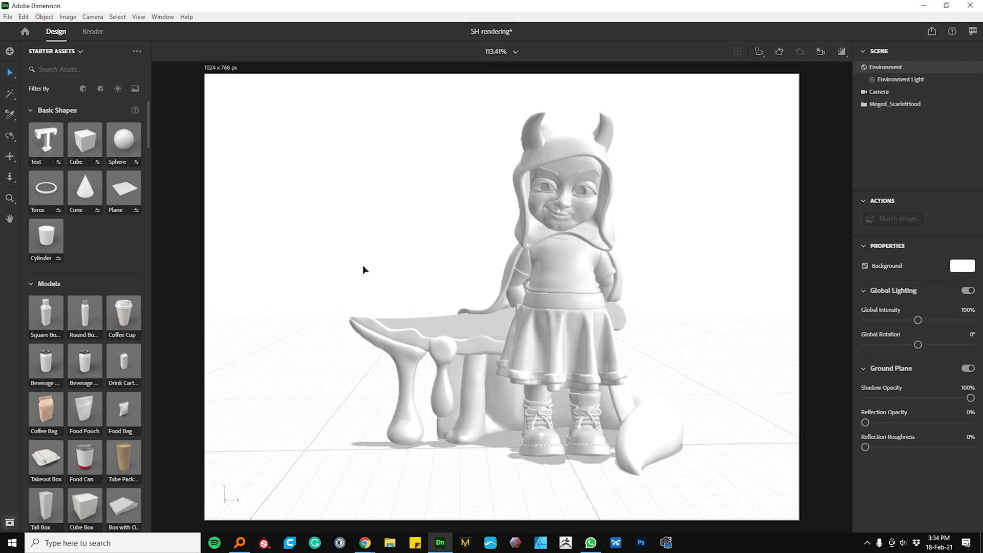
{"action": "left_click", "coordinate": [968, 271]}
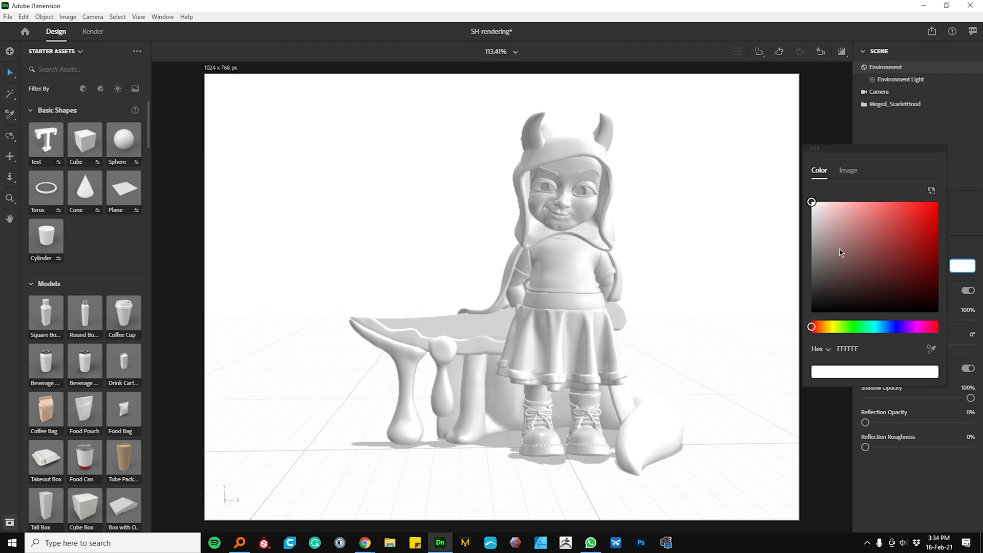
{"action": "left_click", "coordinate": [848, 170]}
{"action": "left_click", "coordinate": [914, 190]}
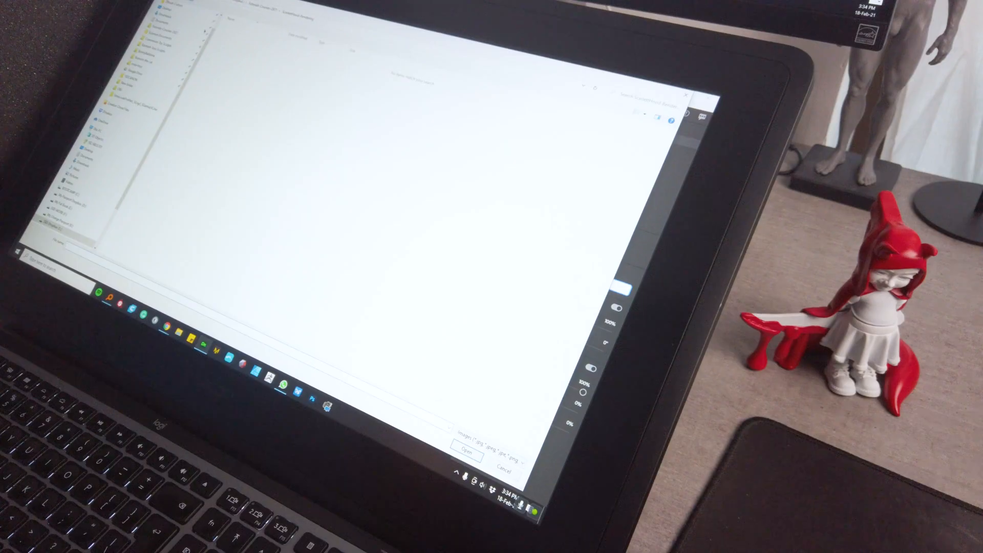
{"action": "left_click", "coordinate": [179, 23]}
{"action": "left_click", "coordinate": [170, 15]}
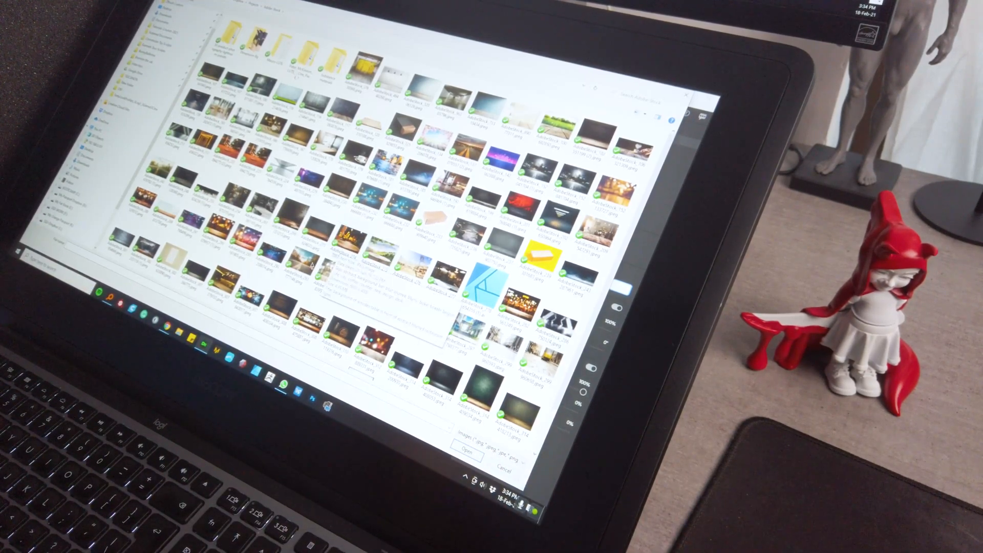
{"action": "left_click", "coordinate": [468, 453]}
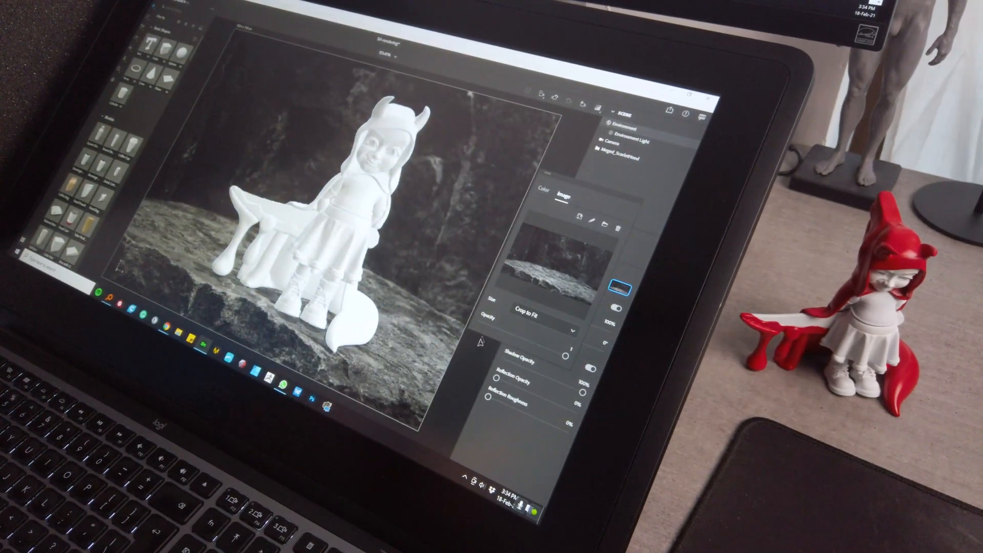
{"action": "left_click", "coordinate": [590, 182]}
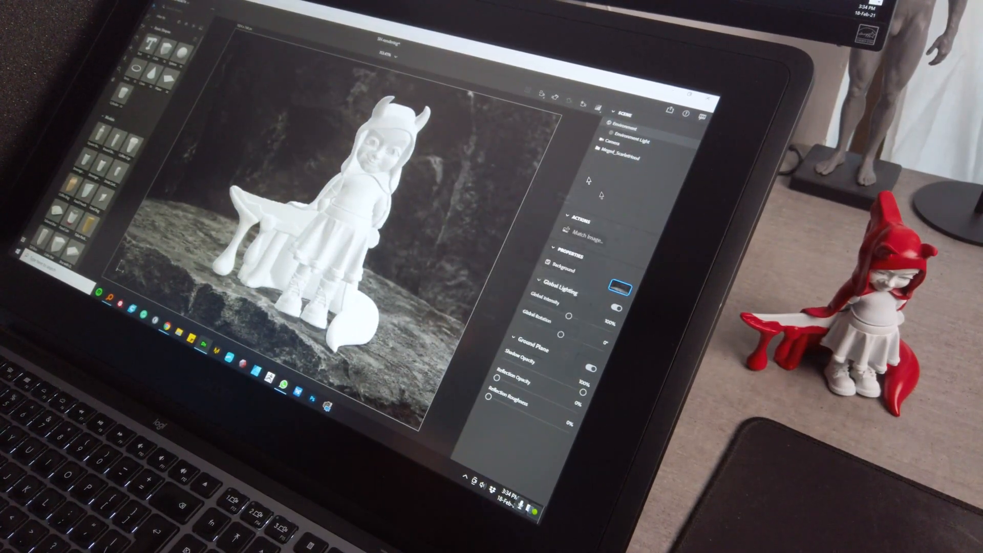
Hide the Meged_ScarletHood model and match the scene to the background image, resizing the canvas to the image aspect ratio and creating lights
{"action": "left_click", "coordinate": [668, 172]}
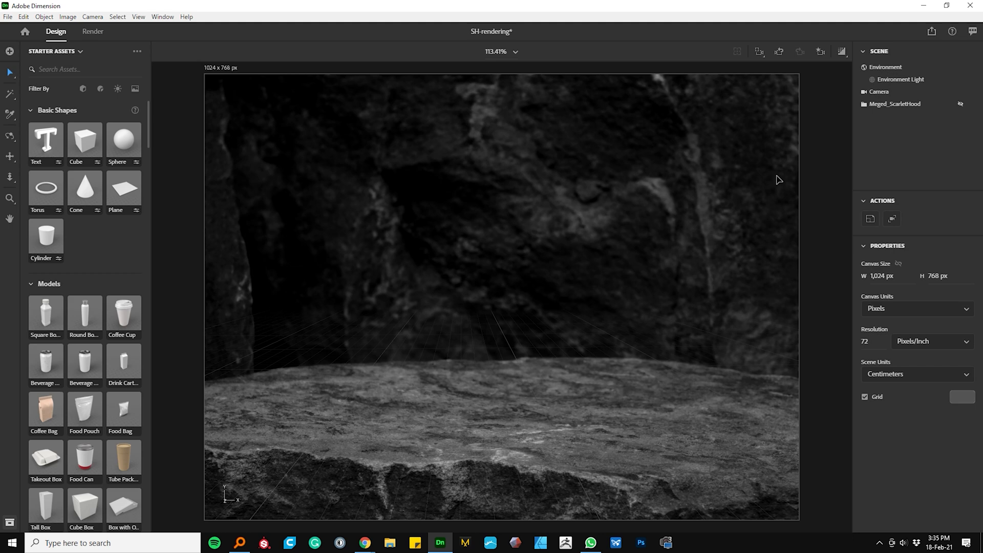
{"action": "left_click", "coordinate": [900, 72]}
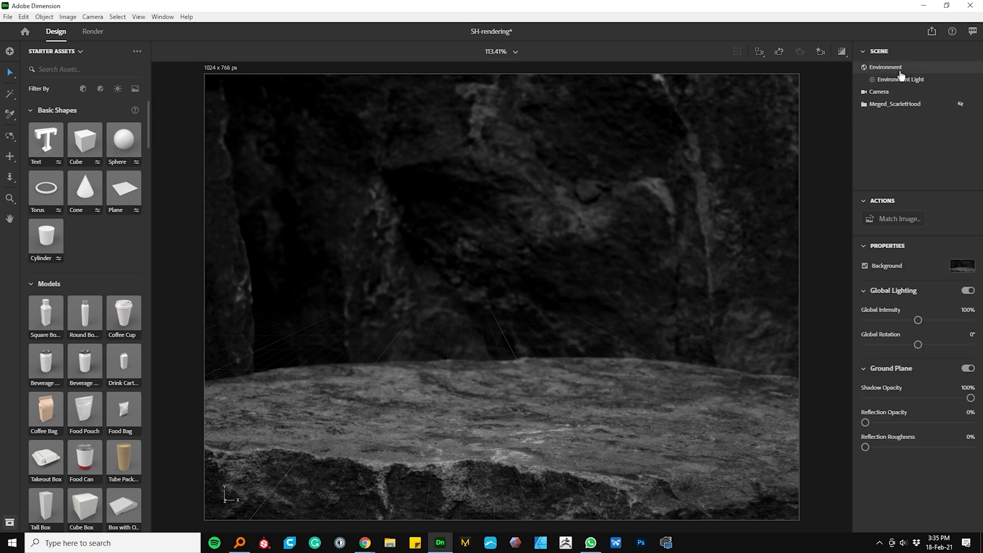
{"action": "left_click", "coordinate": [906, 225]}
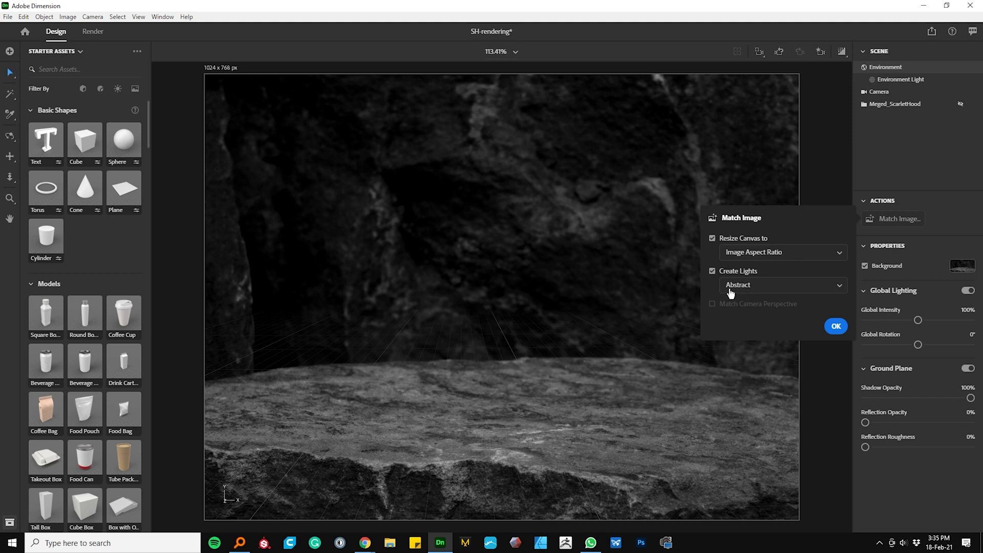
{"action": "left_click", "coordinate": [773, 288]}
{"action": "left_click", "coordinate": [764, 335]}
{"action": "left_click", "coordinate": [836, 327]}
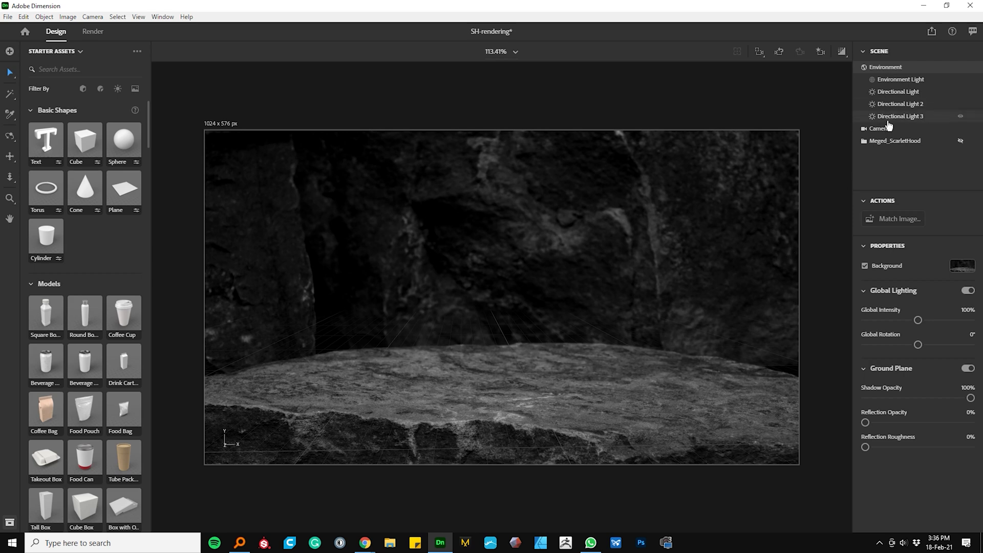
Examine the settings of Directional Light and Environment Light, including the image used for the environment light
{"action": "left_click", "coordinate": [916, 80]}
{"action": "left_click", "coordinate": [917, 96]}
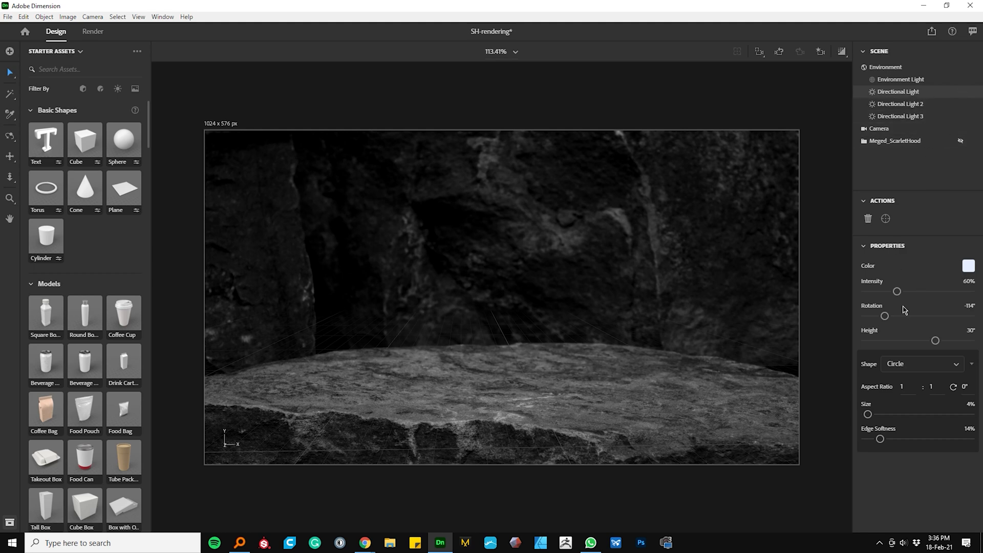
{"action": "left_click", "coordinate": [906, 81]}
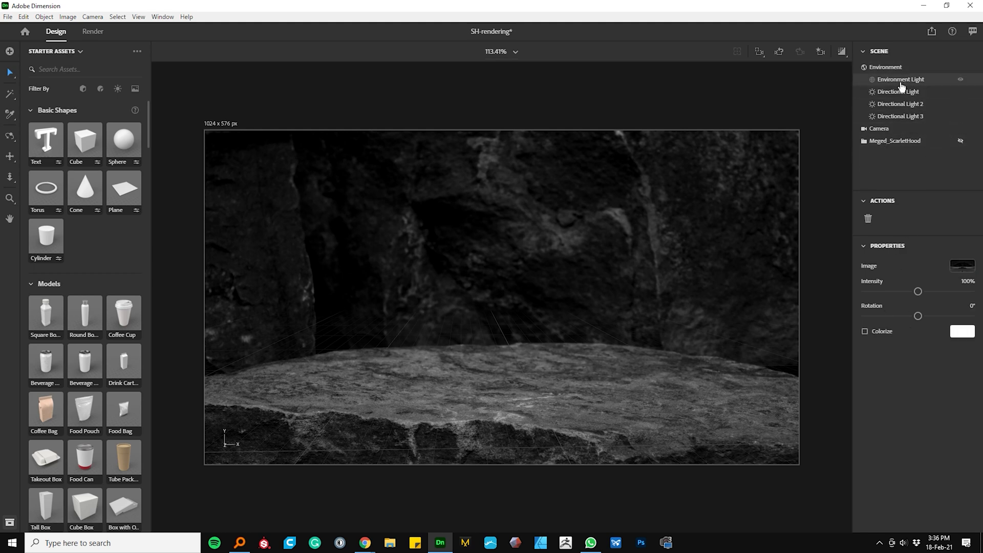
{"action": "left_click", "coordinate": [968, 271]}
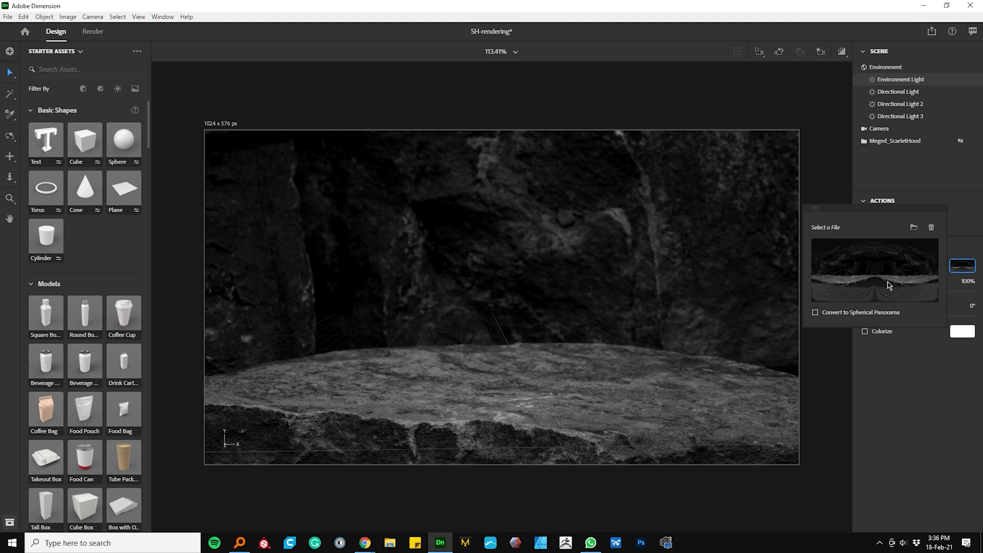
{"action": "left_click", "coordinate": [819, 153]}
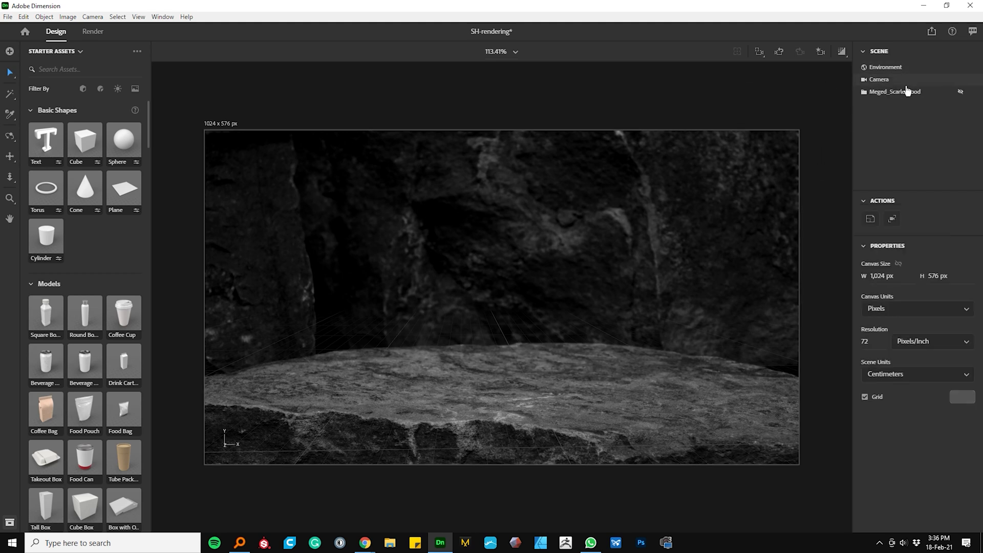
Show the Meged_ScarletHood model again and frame the camera so the whole figure stands on the rock ledge, right of centre
{"action": "left_click", "coordinate": [964, 94]}
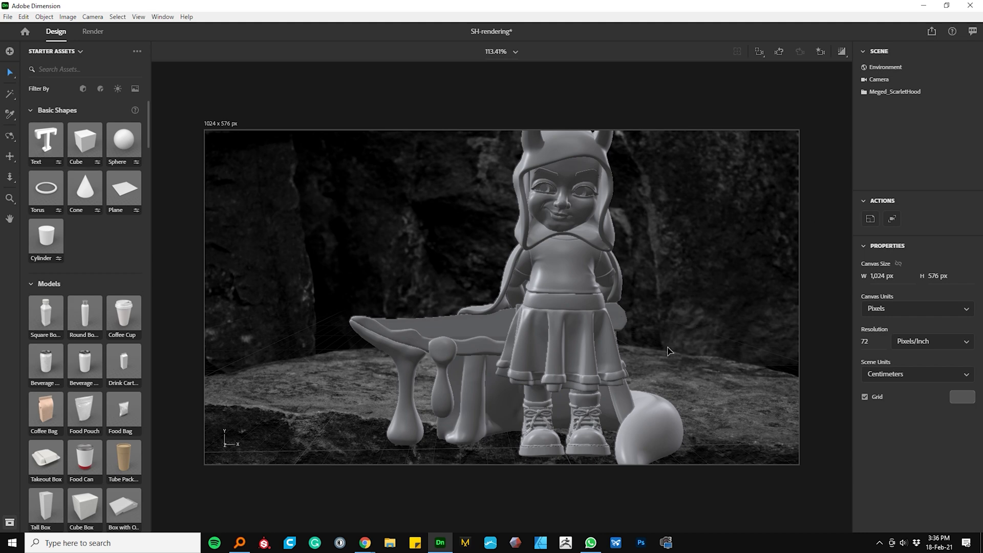
{"action": "scroll", "coordinate": [669, 351], "scroll_direction": "down", "scroll_amount": 5}
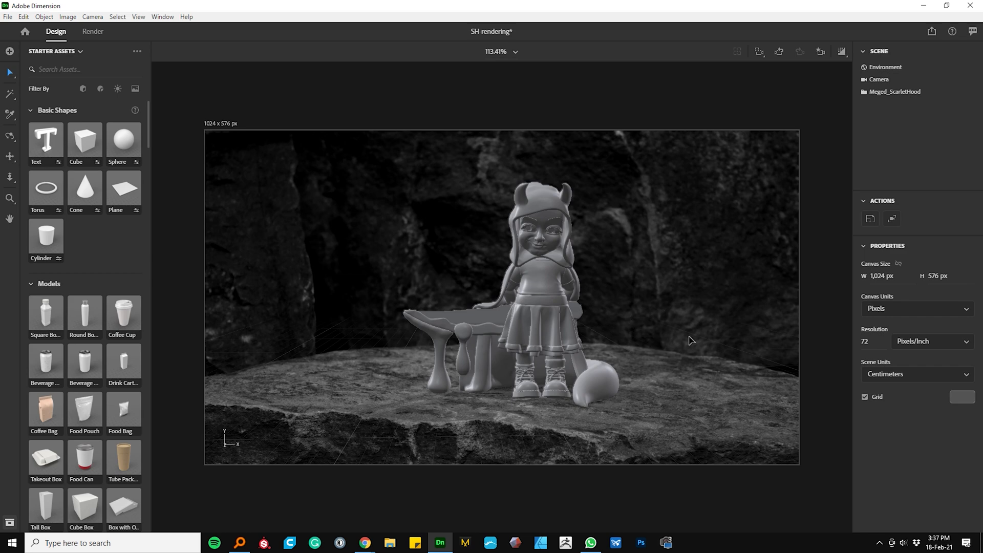
{"action": "mouse_move", "coordinate": [685, 320]}
{"action": "right_mouse_down"}
{"action": "mouse_move", "coordinate": [650, 334]}
{"action": "mouse_move", "coordinate": [681, 330]}
{"action": "right_mouse_up"}
{"action": "mouse_move", "coordinate": [681, 342]}
{"action": "middle_mouse_down"}
{"action": "mouse_move", "coordinate": [705, 342]}
{"action": "mouse_move", "coordinate": [687, 338]}
{"action": "middle_mouse_up"}
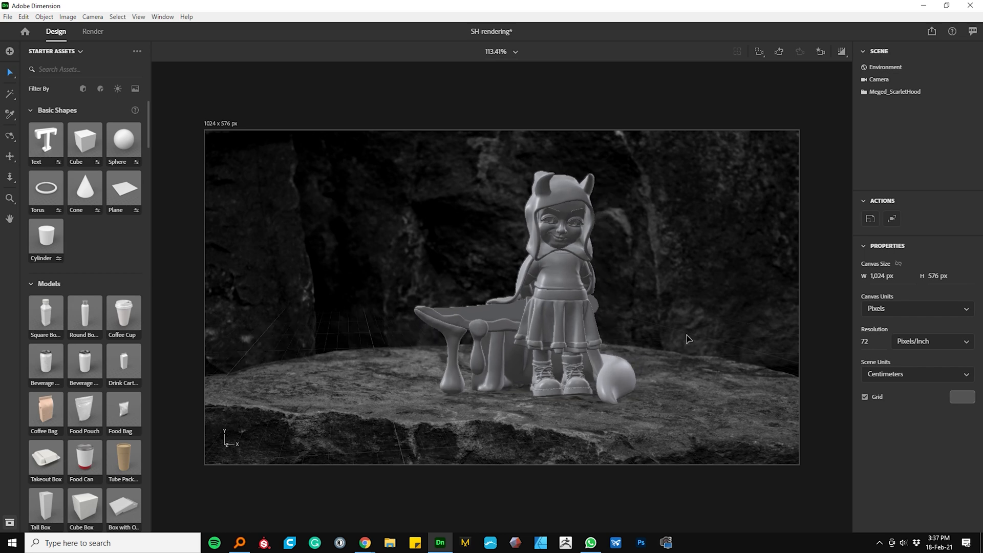
{"action": "middle_click_drag", "start_coordinate": [702, 338], "coordinate": [734, 341]}
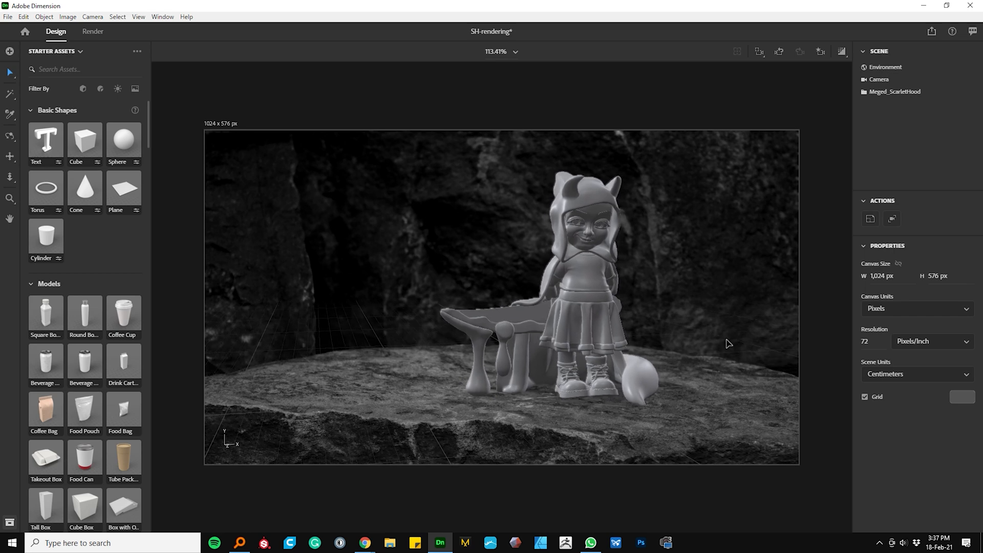
{"action": "scroll", "coordinate": [719, 342], "scroll_direction": "up", "scroll_amount": 2}
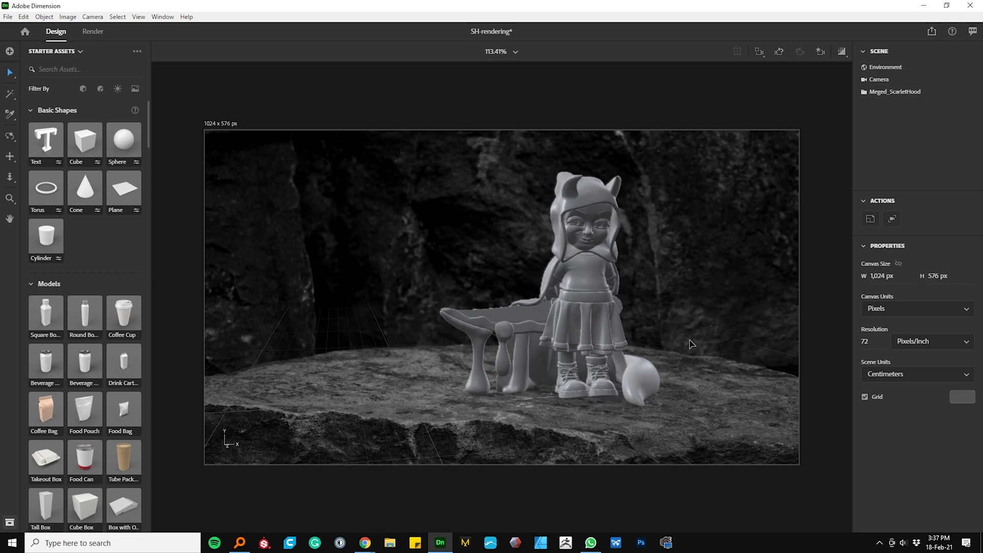
{"action": "scroll", "coordinate": [690, 342], "scroll_direction": "down", "scroll_amount": 3}
{"action": "scroll", "coordinate": [689, 339], "scroll_direction": "up", "scroll_amount": 2}
{"action": "middle_click_drag", "start_coordinate": [696, 334], "coordinate": [732, 338]}
{"action": "scroll", "coordinate": [723, 339], "scroll_direction": "down", "scroll_amount": 1}
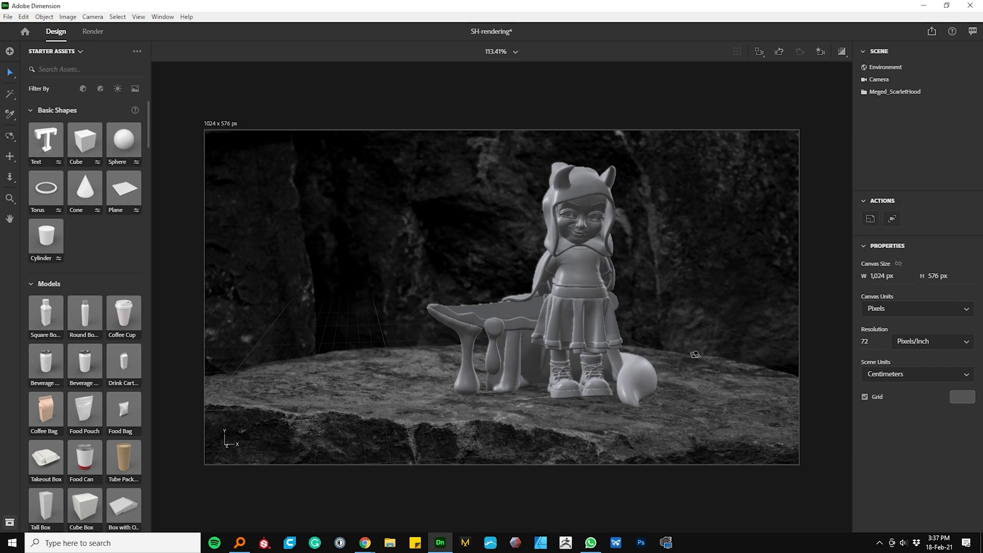
{"action": "middle_click_drag", "start_coordinate": [691, 351], "coordinate": [697, 352]}
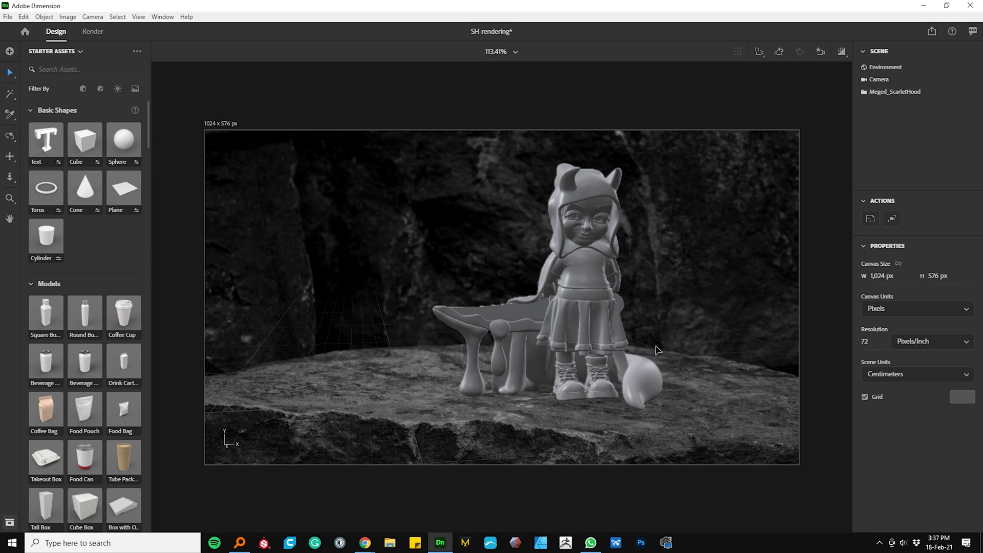
{"action": "middle_click_drag", "start_coordinate": [655, 349], "coordinate": [664, 351]}
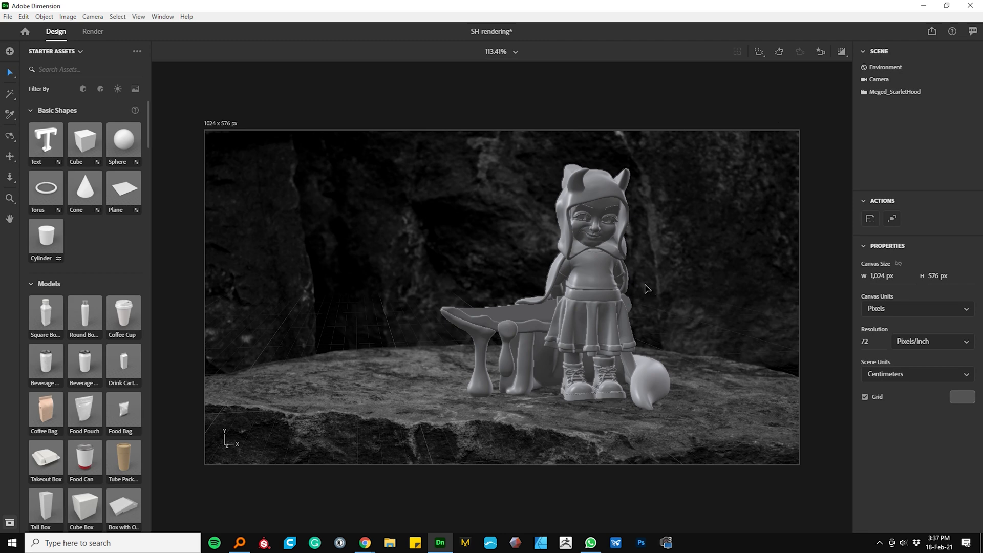
Save the current camera view as a bookmark named Camera01
{"action": "left_click", "coordinate": [824, 60]}
{"action": "left_click", "coordinate": [839, 159]}
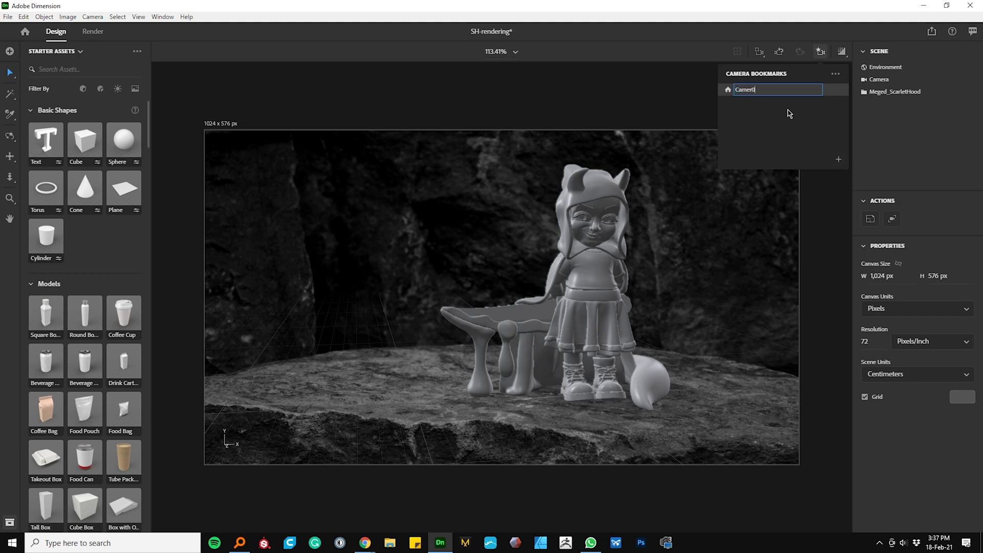
{"action": "type", "text": "Camera01"}
{"action": "key", "text": "Return"}
{"action": "left_click", "coordinate": [670, 101]}
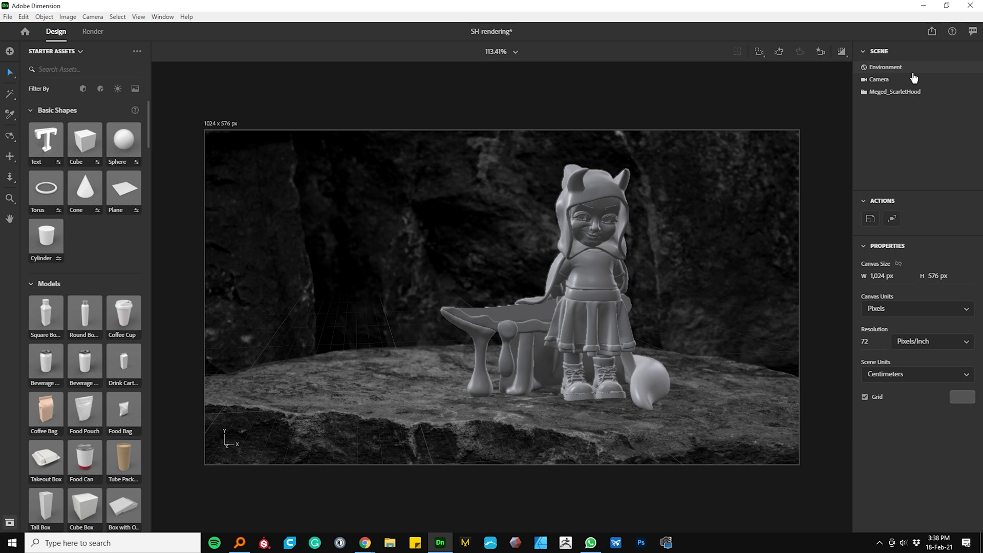
Turn off the Environment Light and all three directional lights in the scene
{"action": "left_click", "coordinate": [888, 68]}
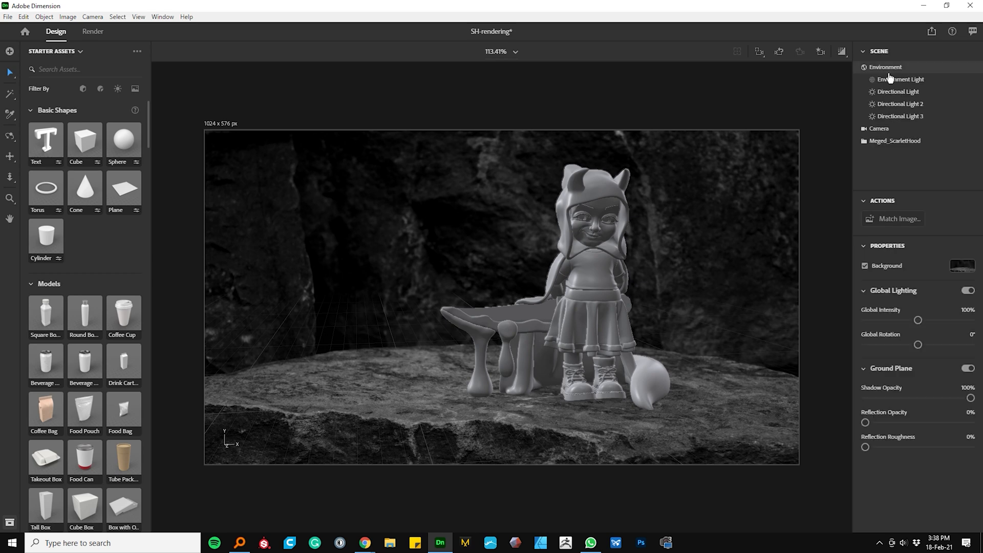
{"action": "left_click", "coordinate": [961, 80]}
{"action": "left_click", "coordinate": [961, 92]}
{"action": "left_click", "coordinate": [961, 104]}
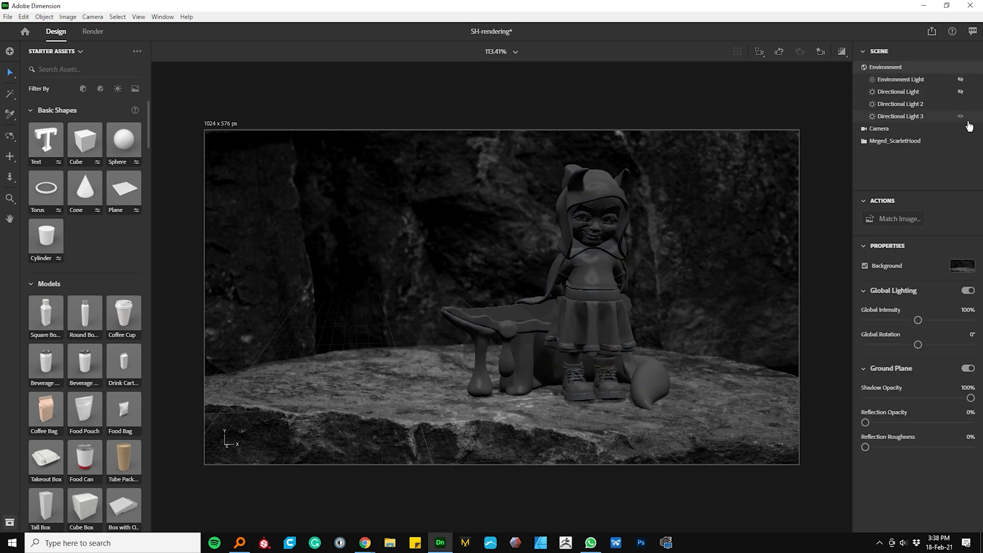
{"action": "left_click", "coordinate": [960, 116]}
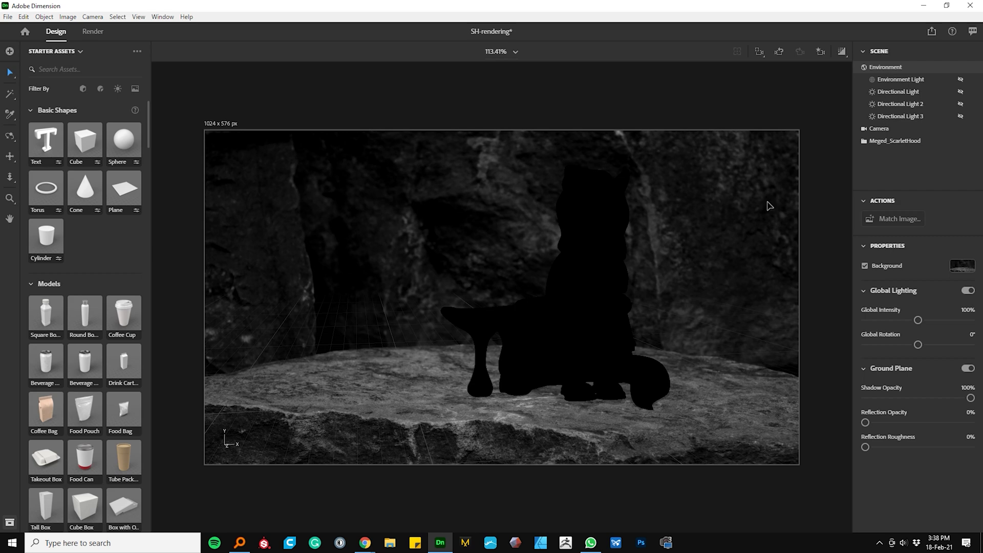
Turn the Environment Light back on and set the global intensity to 116% and the global rotation to 65°
{"action": "left_click", "coordinate": [961, 80]}
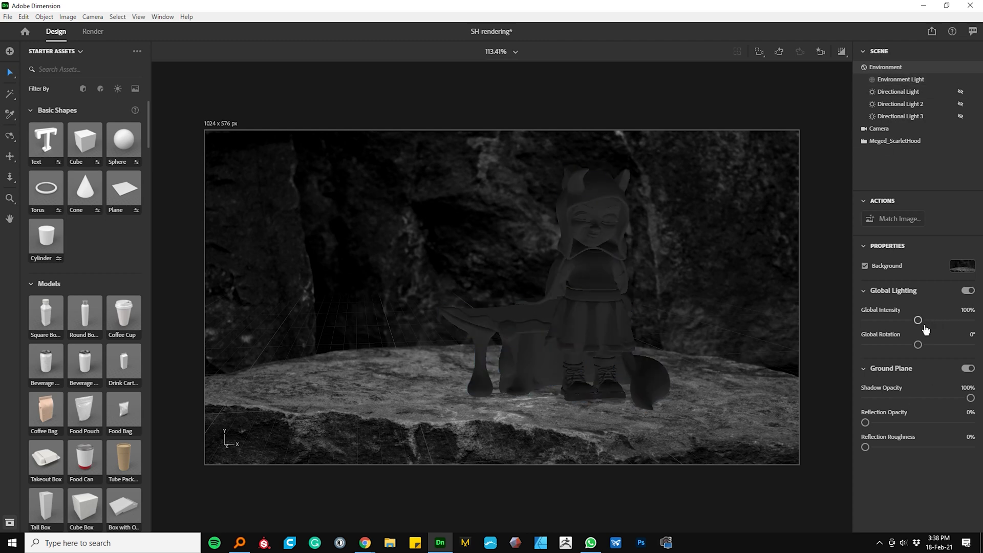
{"action": "left_click_drag", "start_coordinate": [925, 330], "coordinate": [951, 352]}
{"action": "left_click", "coordinate": [947, 345]}
{"action": "left_click_drag", "start_coordinate": [955, 353], "coordinate": [926, 353]}
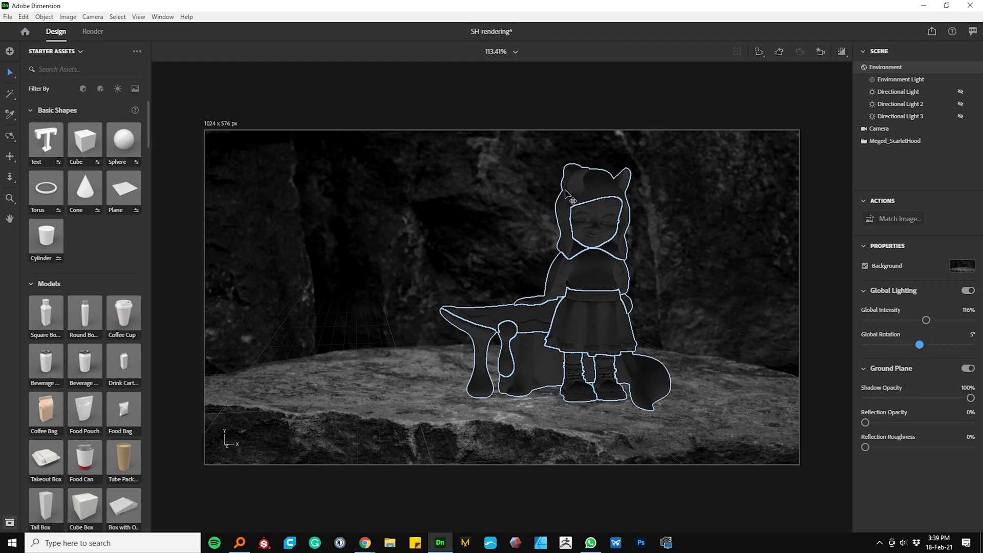
{"action": "mouse_move", "coordinate": [924, 351]}
{"action": "left_mouse_down"}
{"action": "mouse_move", "coordinate": [896, 352]}
{"action": "mouse_move", "coordinate": [969, 342]}
{"action": "mouse_move", "coordinate": [901, 351]}
{"action": "mouse_move", "coordinate": [963, 341]}
{"action": "mouse_move", "coordinate": [928, 347]}
{"action": "mouse_move", "coordinate": [963, 344]}
{"action": "mouse_move", "coordinate": [944, 353]}
{"action": "left_mouse_up"}
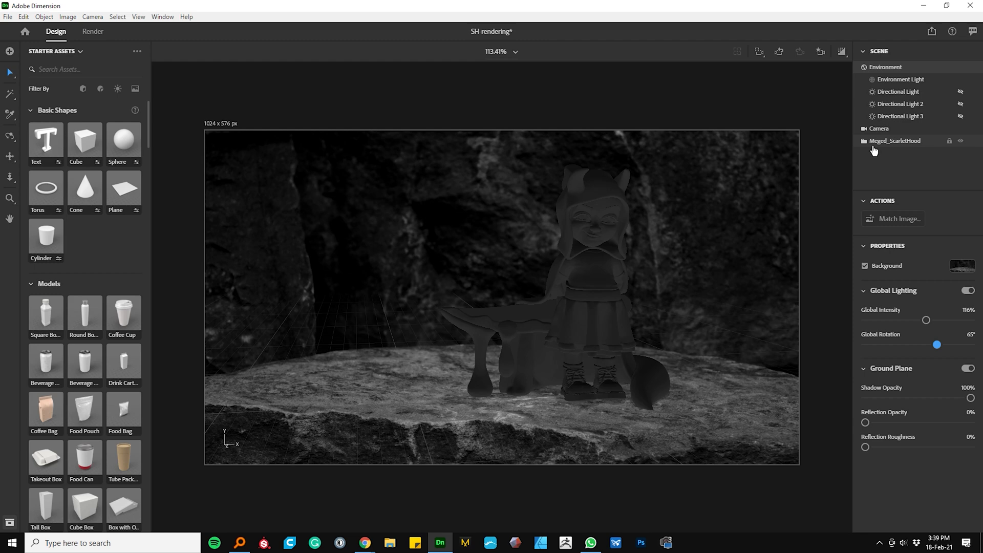
Turn on the first Directional Light and set its rotation to -135°, height to 25° and intensity to 50%
{"action": "left_click", "coordinate": [961, 93]}
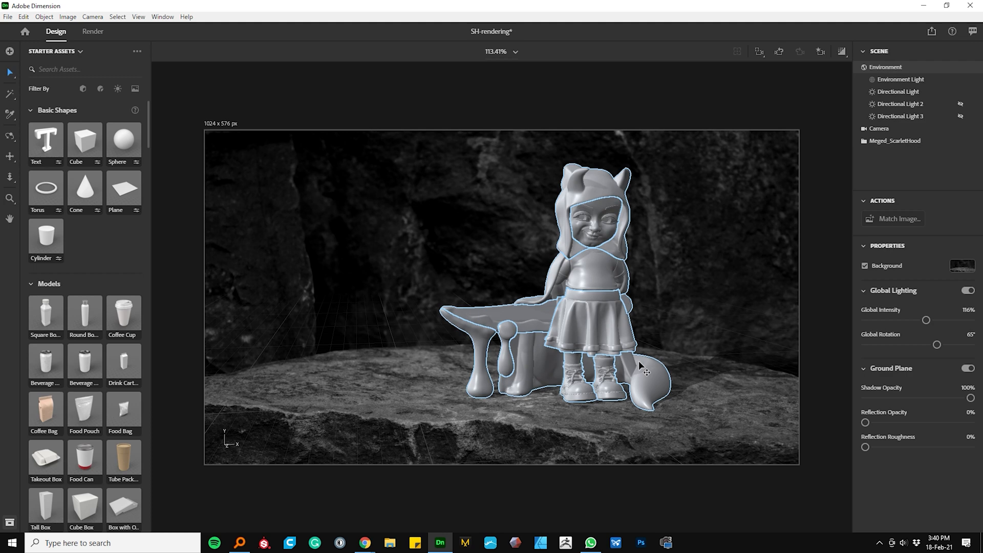
{"action": "left_click", "coordinate": [917, 93]}
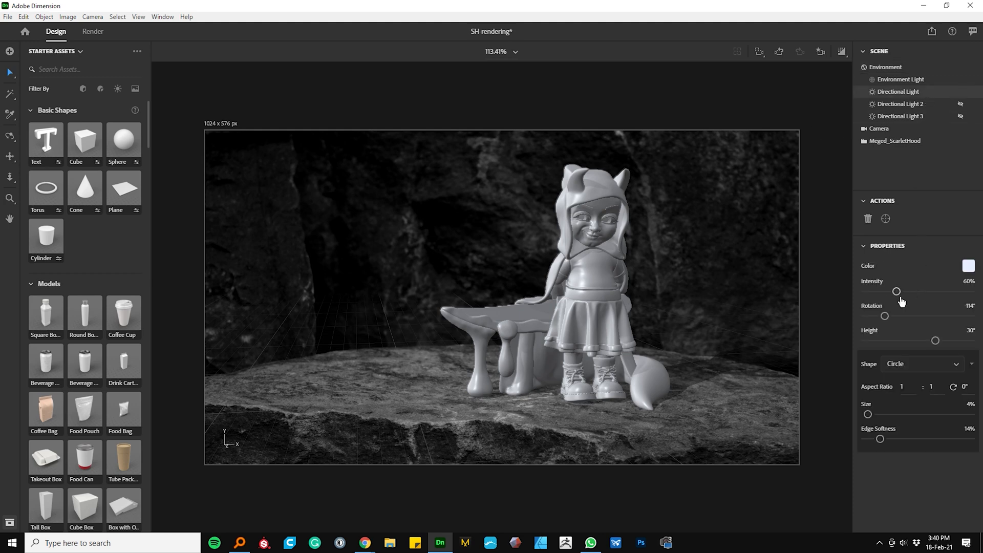
{"action": "mouse_move", "coordinate": [893, 327]}
{"action": "left_mouse_down"}
{"action": "mouse_move", "coordinate": [913, 325]}
{"action": "mouse_move", "coordinate": [885, 327]}
{"action": "left_mouse_up"}
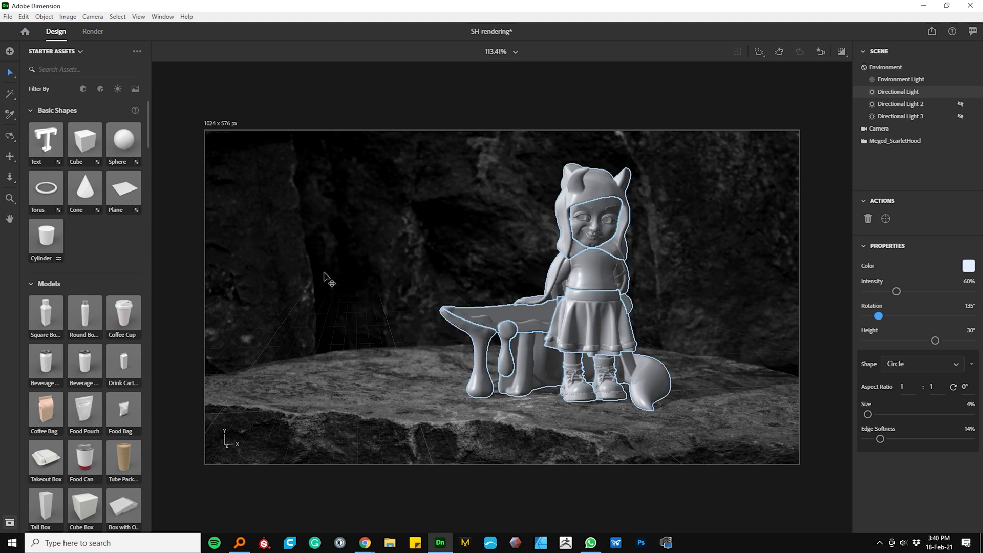
{"action": "left_click", "coordinate": [938, 342]}
{"action": "left_click_drag", "start_coordinate": [940, 348], "coordinate": [939, 350]}
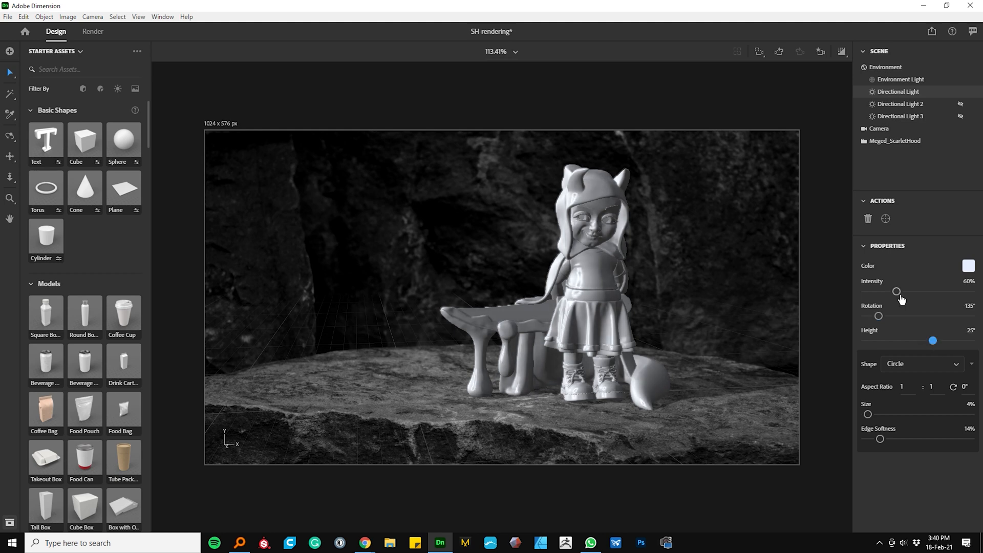
{"action": "left_click_drag", "start_coordinate": [904, 300], "coordinate": [899, 299]}
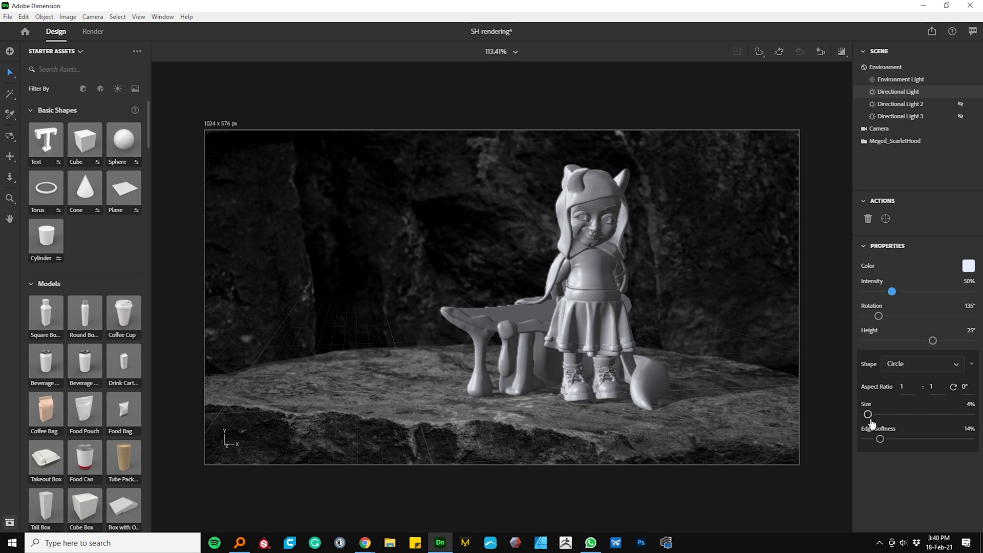
Set the first Directional Light's size to 25% and edge softness to 20%, and fine-tune its rotation
{"action": "left_click_drag", "start_coordinate": [873, 420], "coordinate": [898, 426]}
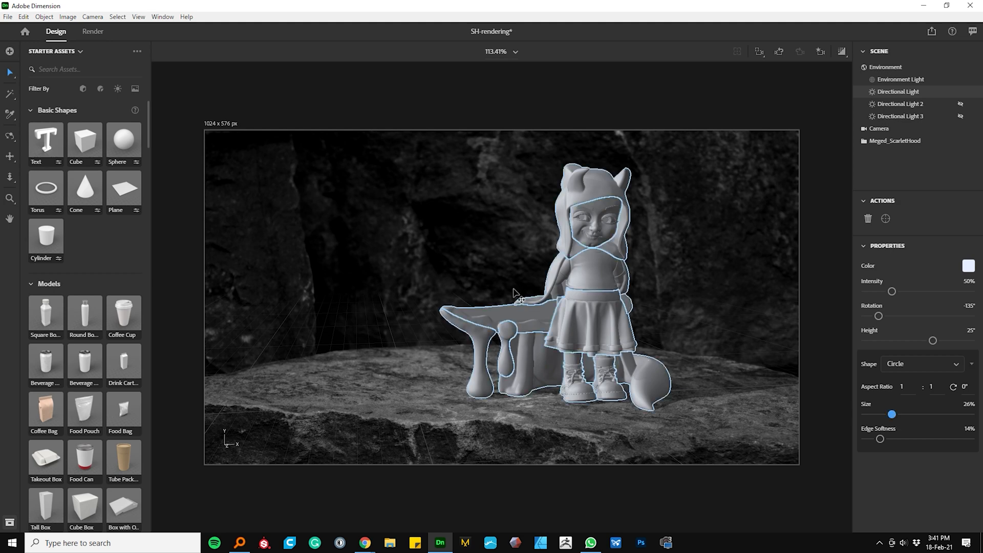
{"action": "left_click_drag", "start_coordinate": [898, 424], "coordinate": [892, 450]}
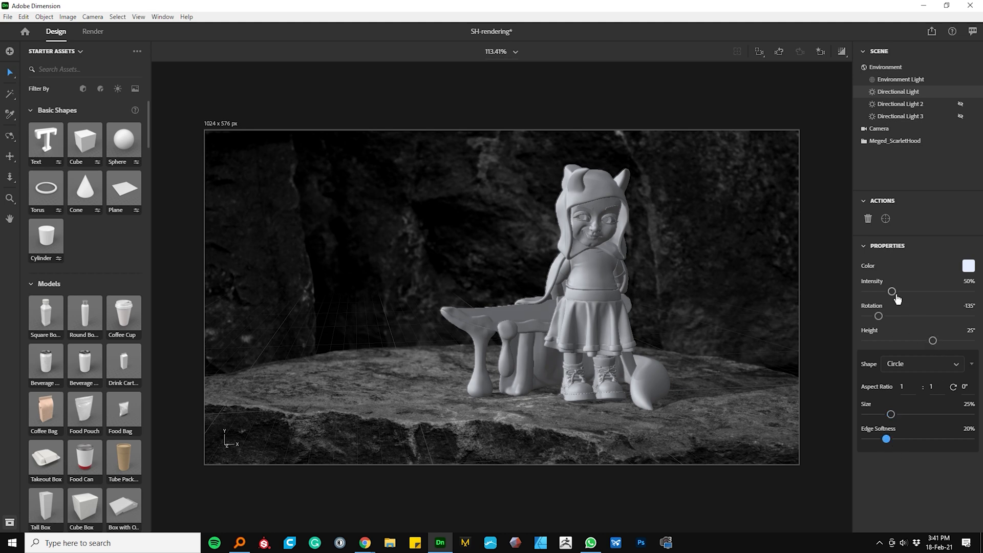
{"action": "left_click_drag", "start_coordinate": [886, 326], "coordinate": [875, 319]}
Turn off the first Directional Light, turn on Directional Light 2 and set its intensity to 51%, rotation to 73° and height to -7°
{"action": "left_click", "coordinate": [960, 92]}
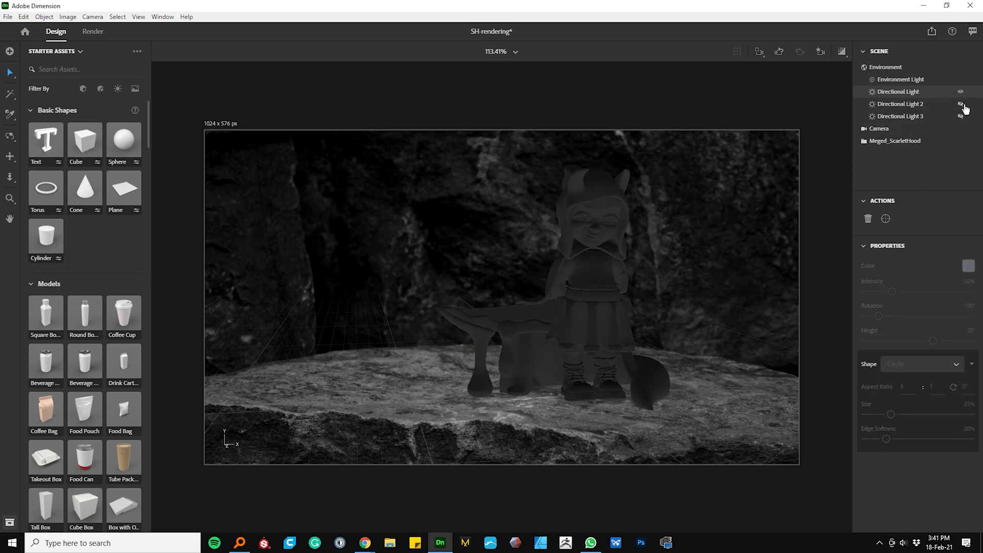
{"action": "left_click", "coordinate": [961, 104]}
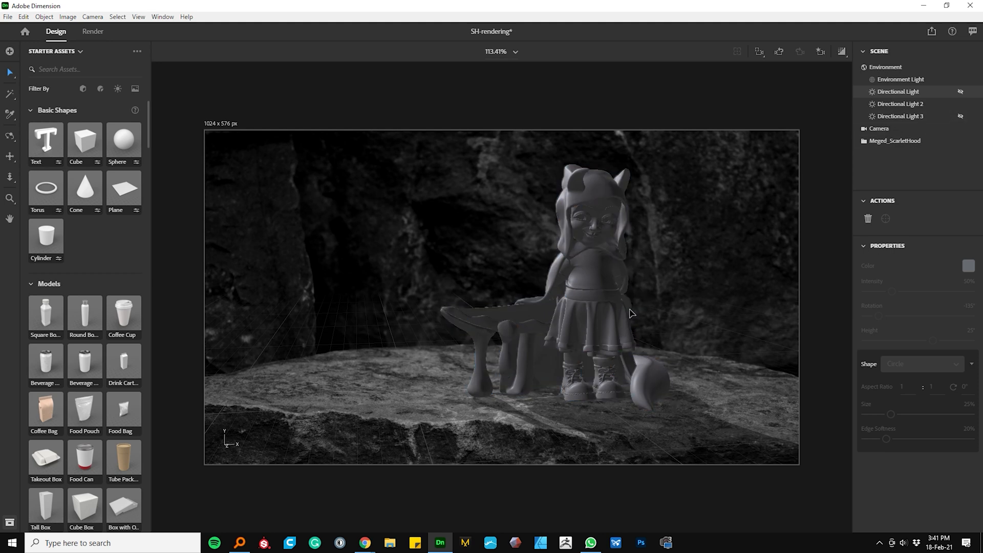
{"action": "left_click", "coordinate": [922, 106]}
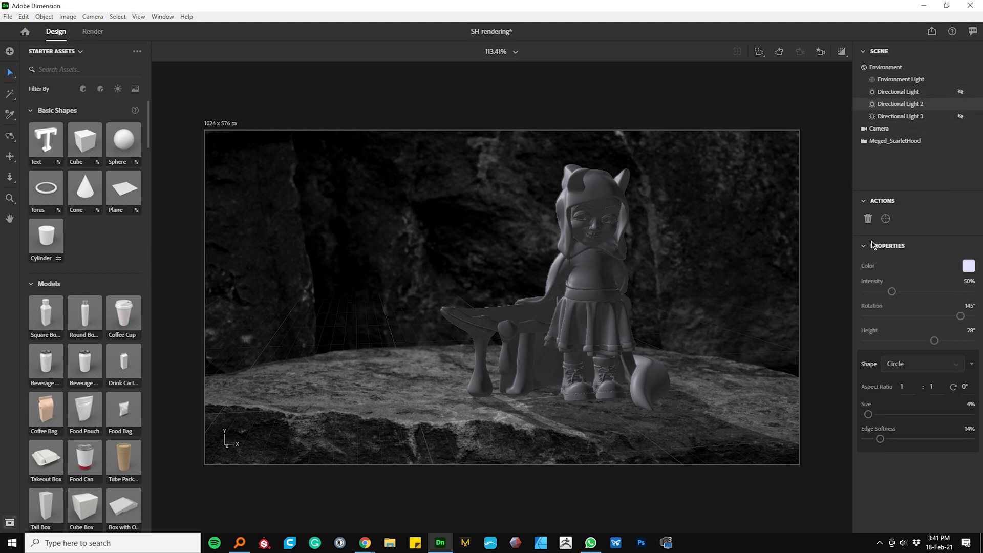
{"action": "mouse_move", "coordinate": [961, 317]}
{"action": "left_mouse_down"}
{"action": "mouse_move", "coordinate": [933, 320]}
{"action": "mouse_move", "coordinate": [932, 342]}
{"action": "mouse_move", "coordinate": [922, 341]}
{"action": "mouse_move", "coordinate": [931, 352]}
{"action": "mouse_move", "coordinate": [918, 352]}
{"action": "mouse_move", "coordinate": [945, 325]}
{"action": "left_mouse_up"}
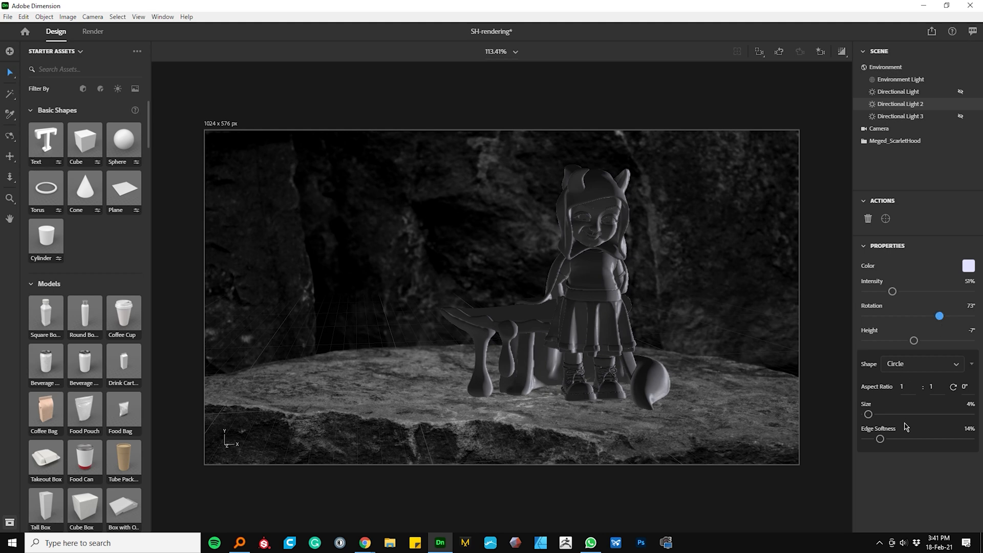
Set Directional Light 2's size to 28% and edge softness to 25%, and try a saturated blue as its color
{"action": "left_click_drag", "start_coordinate": [875, 423], "coordinate": [892, 439]}
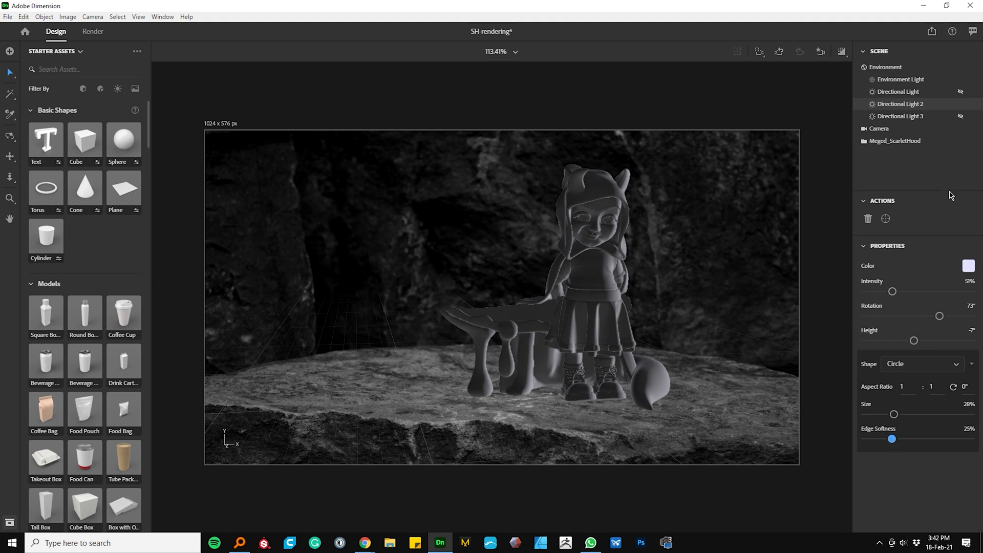
{"action": "left_click", "coordinate": [968, 266]}
{"action": "left_click_drag", "start_coordinate": [848, 202], "coordinate": [858, 206]}
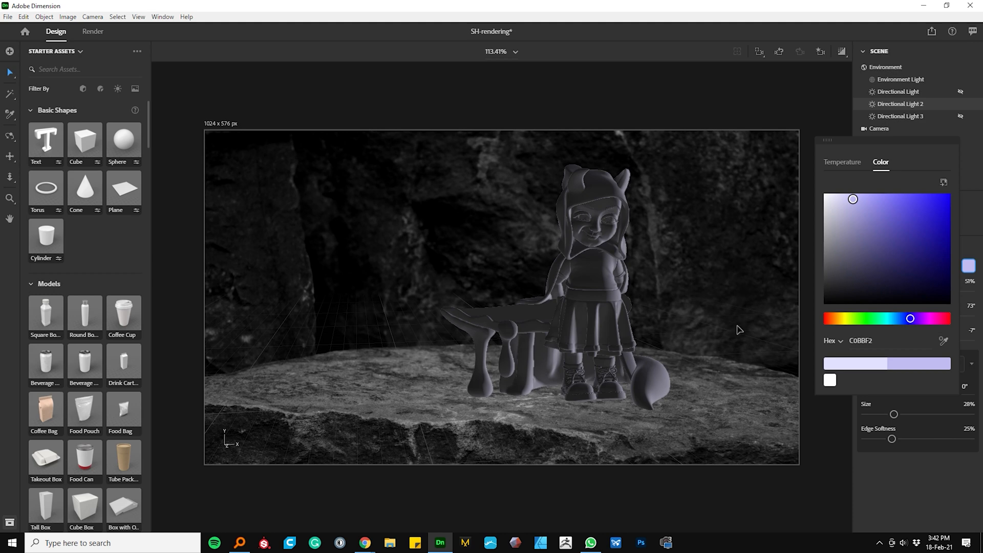
{"action": "left_click_drag", "start_coordinate": [896, 220], "coordinate": [974, 184]}
{"action": "left_click", "coordinate": [745, 412]}
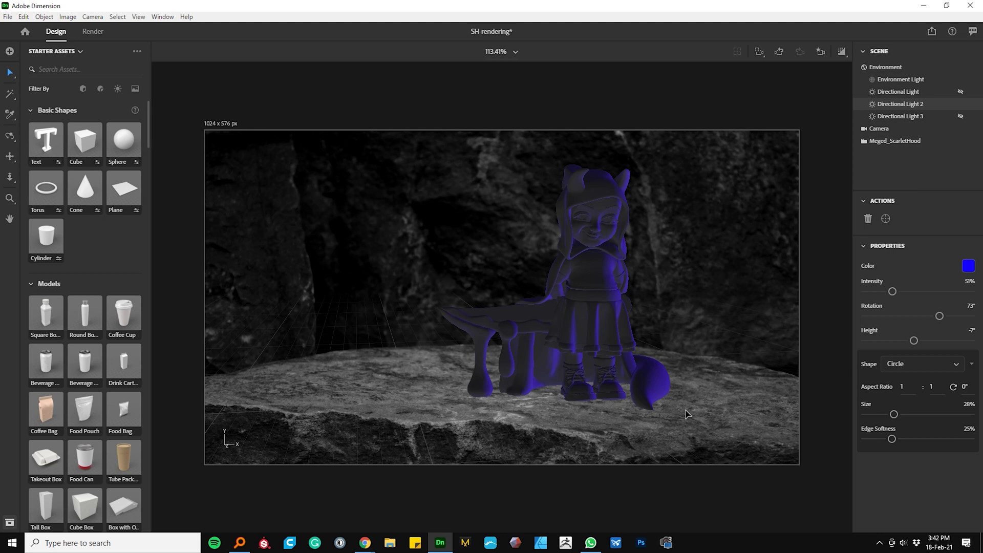
Set Directional Light 2's color to a pale blue, hex B2C1F7
{"action": "left_click", "coordinate": [965, 267]}
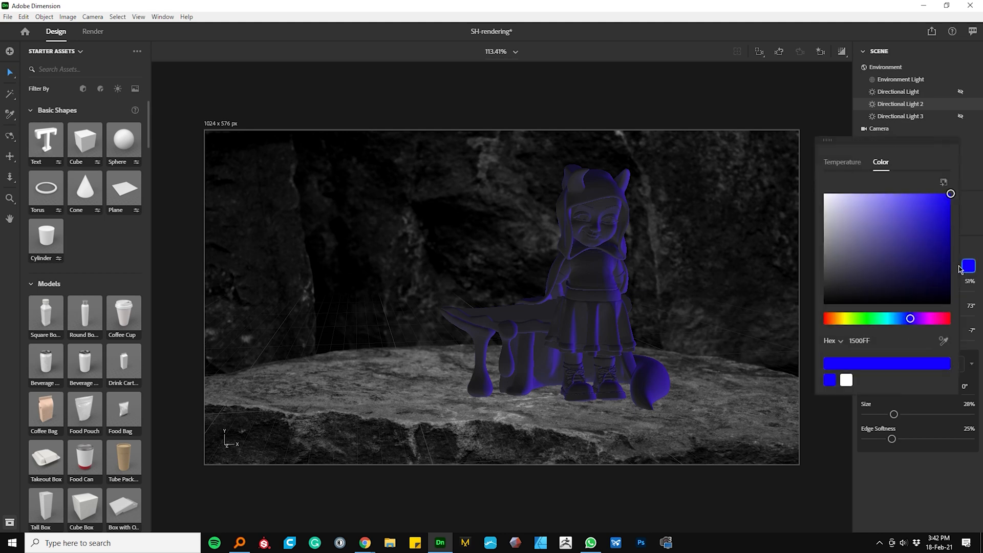
{"action": "left_click_drag", "start_coordinate": [840, 210], "coordinate": [852, 196]}
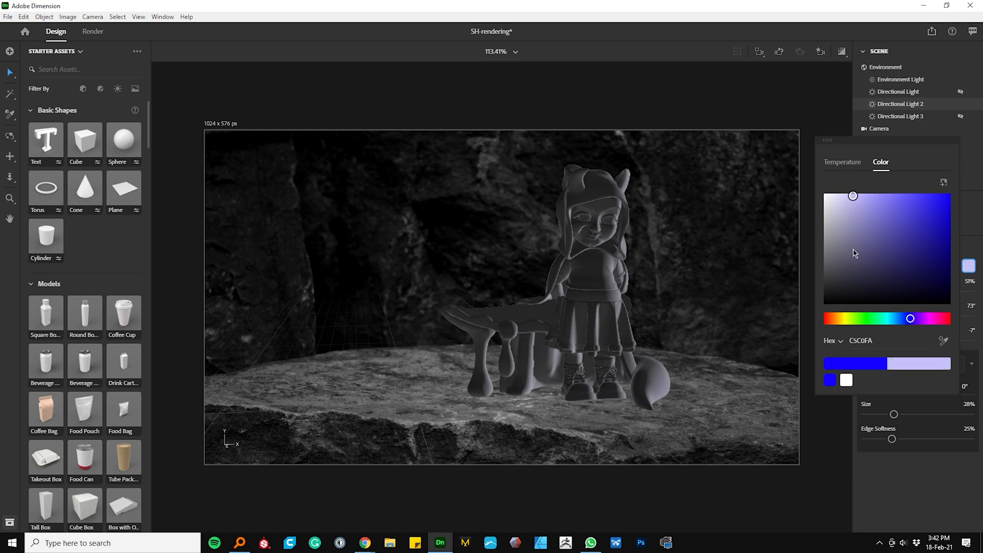
{"action": "left_click_drag", "start_coordinate": [910, 319], "coordinate": [904, 319]}
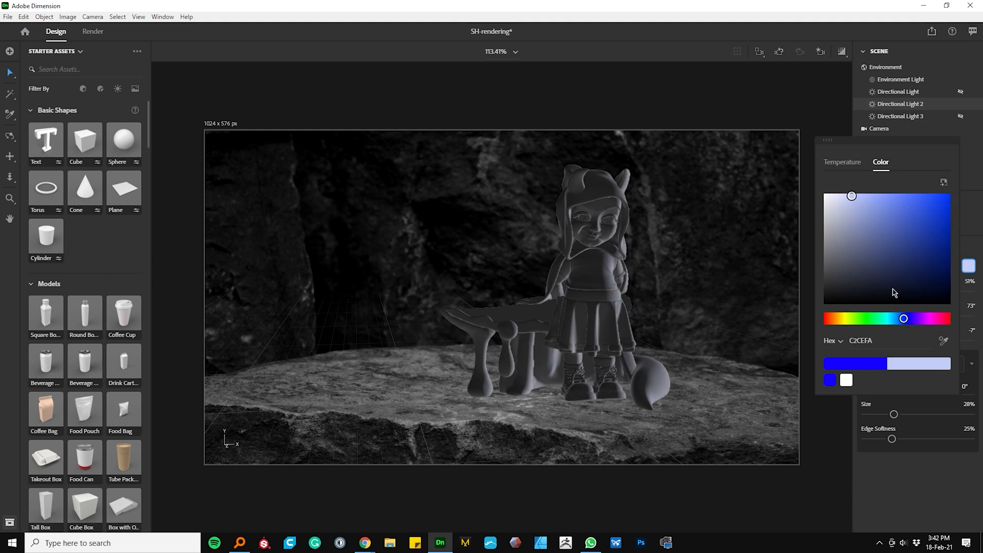
{"action": "left_click_drag", "start_coordinate": [859, 202], "coordinate": [872, 202]}
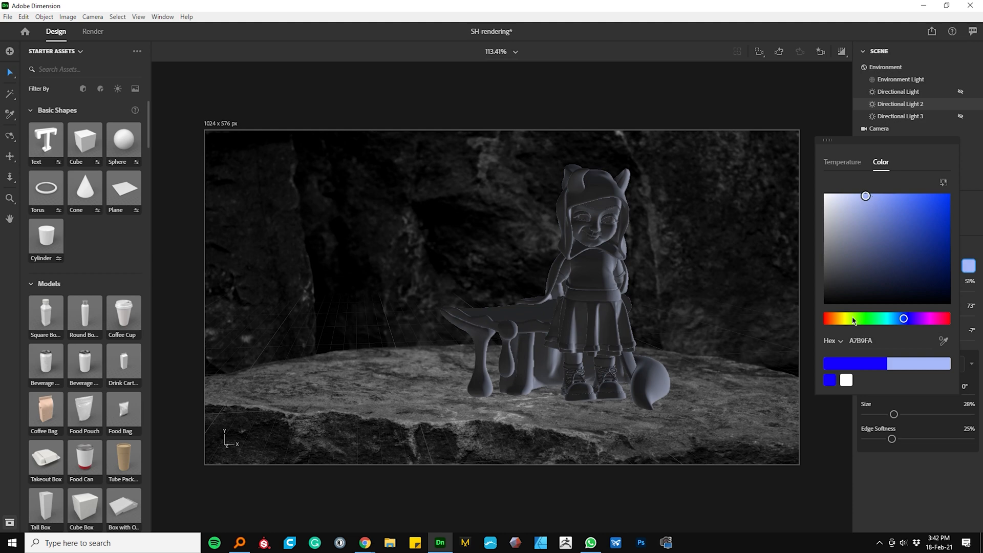
{"action": "left_click_drag", "start_coordinate": [853, 320], "coordinate": [840, 318]}
{"action": "left_click_drag", "start_coordinate": [871, 202], "coordinate": [840, 198]}
{"action": "left_click", "coordinate": [897, 319]}
{"action": "left_click_drag", "start_coordinate": [903, 326], "coordinate": [911, 328]}
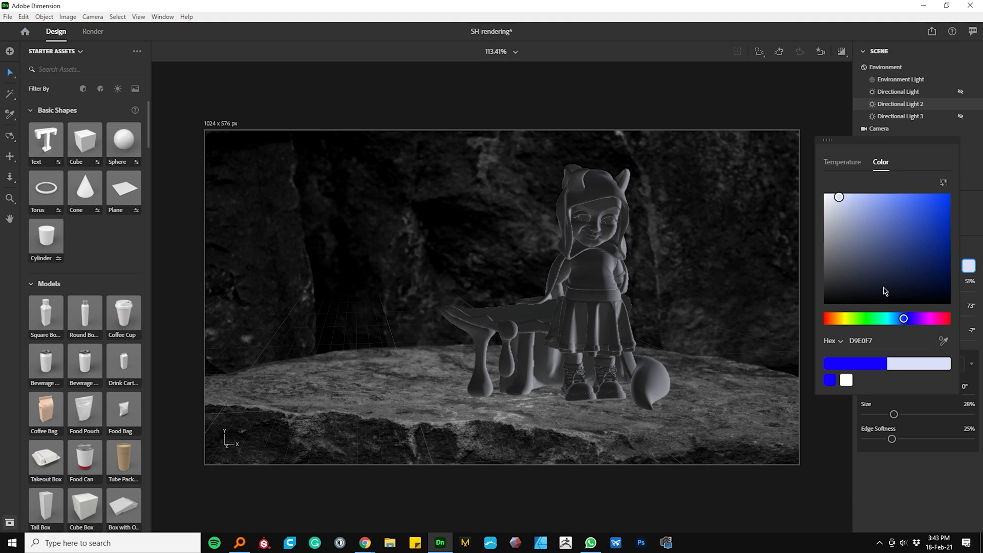
{"action": "left_click_drag", "start_coordinate": [844, 204], "coordinate": [866, 204]}
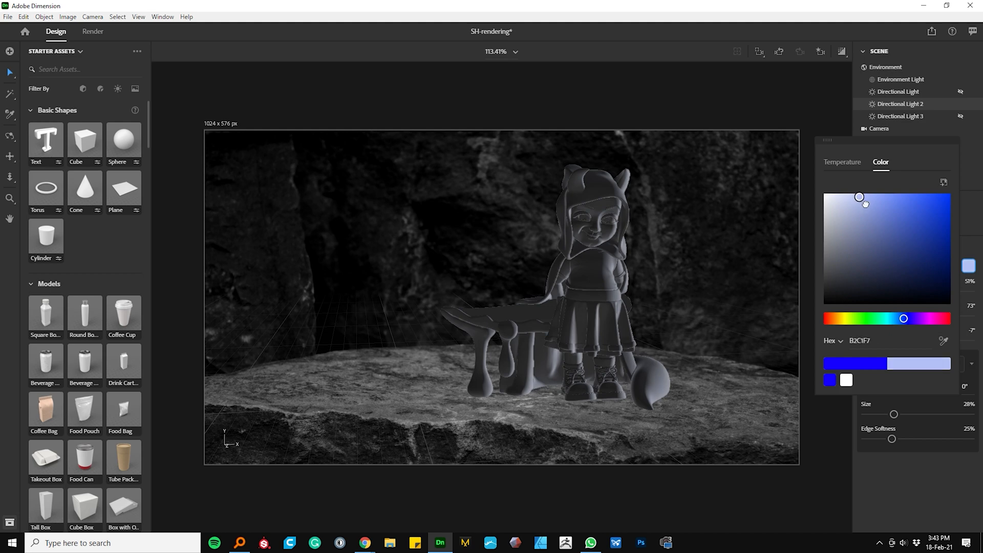
{"action": "left_click", "coordinate": [845, 104]}
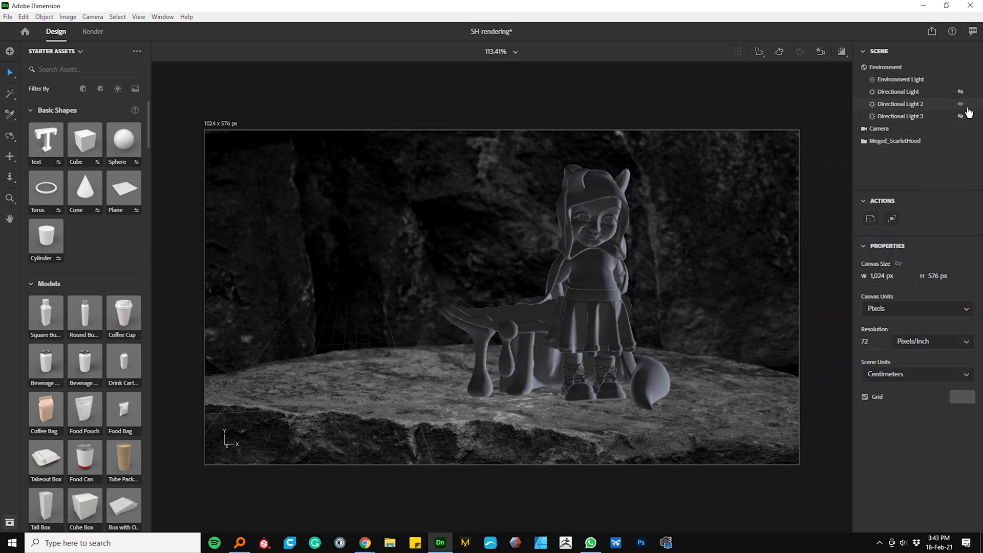
Turn off Directional Light 2, turn on Directional Light 3 and set its rotation to 122° and height to 73°
{"action": "left_click", "coordinate": [961, 104]}
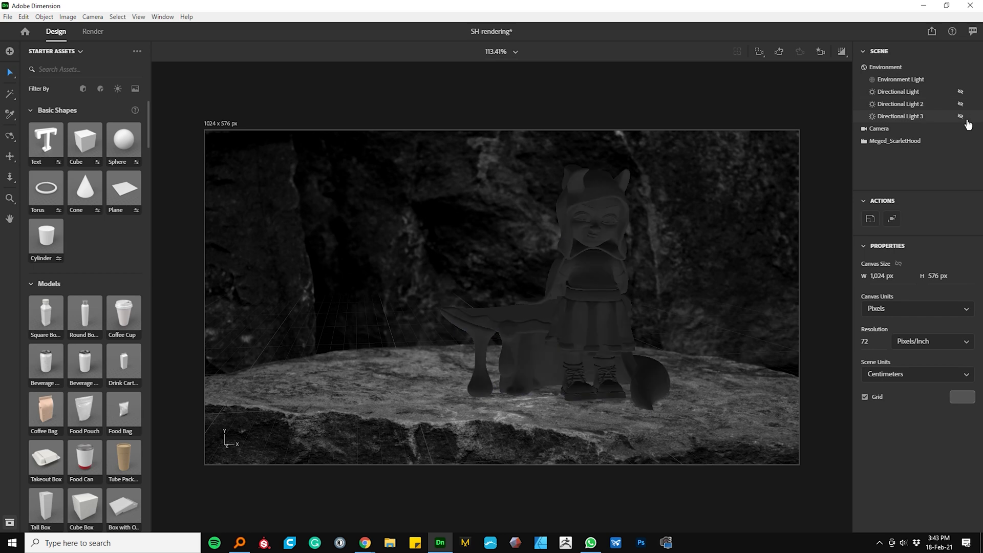
{"action": "left_click", "coordinate": [961, 116]}
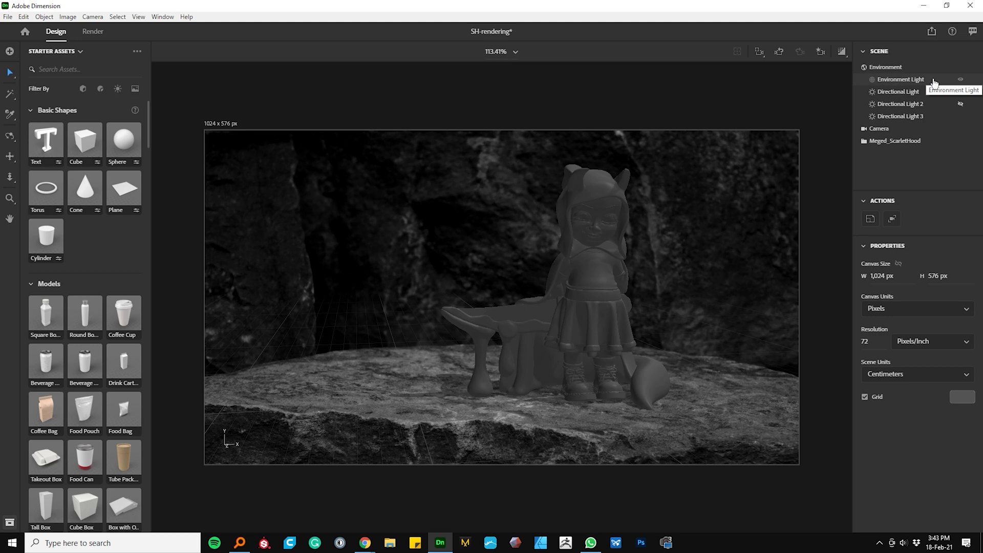
{"action": "left_click", "coordinate": [916, 117]}
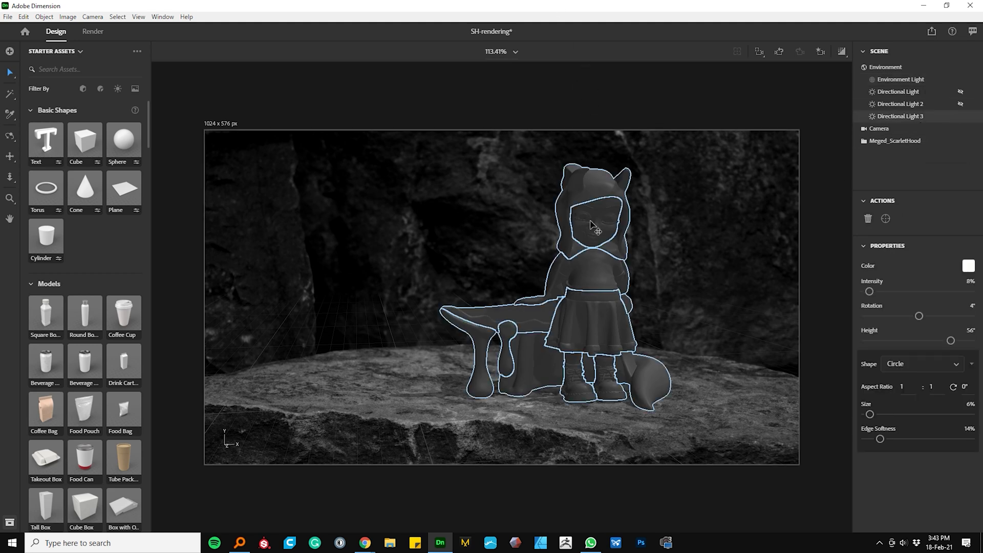
{"action": "left_click", "coordinate": [958, 342]}
{"action": "left_click_drag", "start_coordinate": [920, 317], "coordinate": [956, 325]}
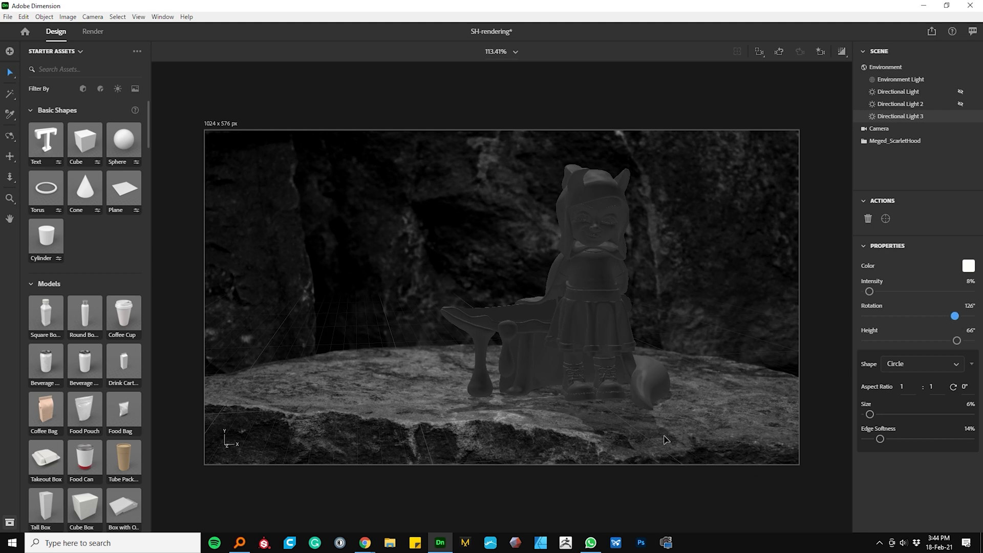
{"action": "left_click_drag", "start_coordinate": [958, 341], "coordinate": [965, 343]}
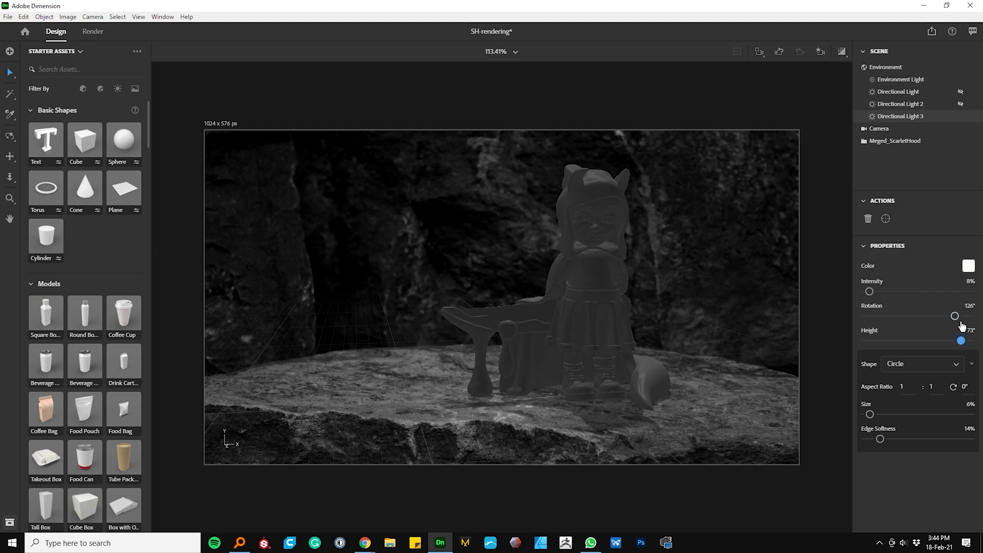
{"action": "left_click_drag", "start_coordinate": [962, 327], "coordinate": [960, 327]}
Turn the other directional lights back on, and check the sculpt from the side before restoring the camera view
{"action": "left_click", "coordinate": [961, 104]}
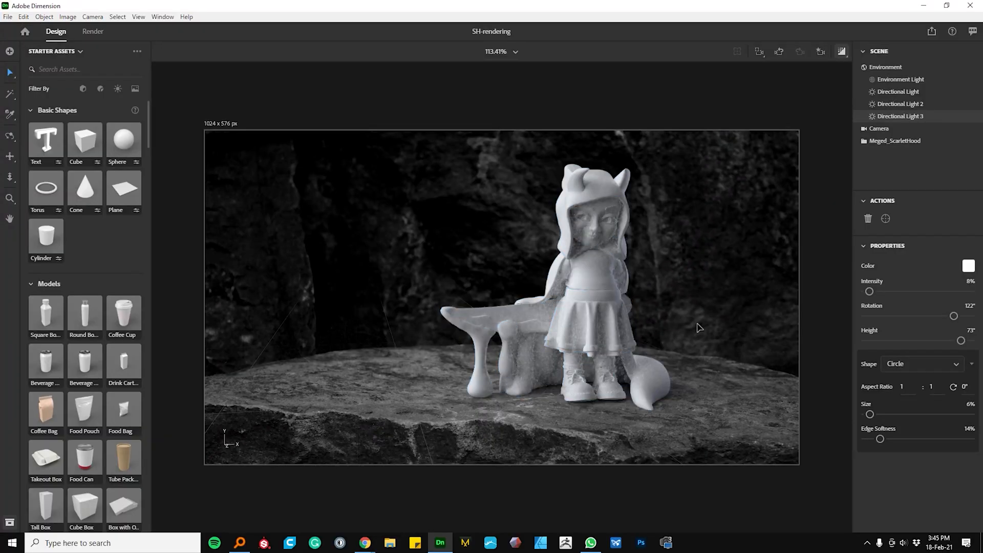
{"action": "right_click_drag", "start_coordinate": [682, 328], "coordinate": [568, 335]}
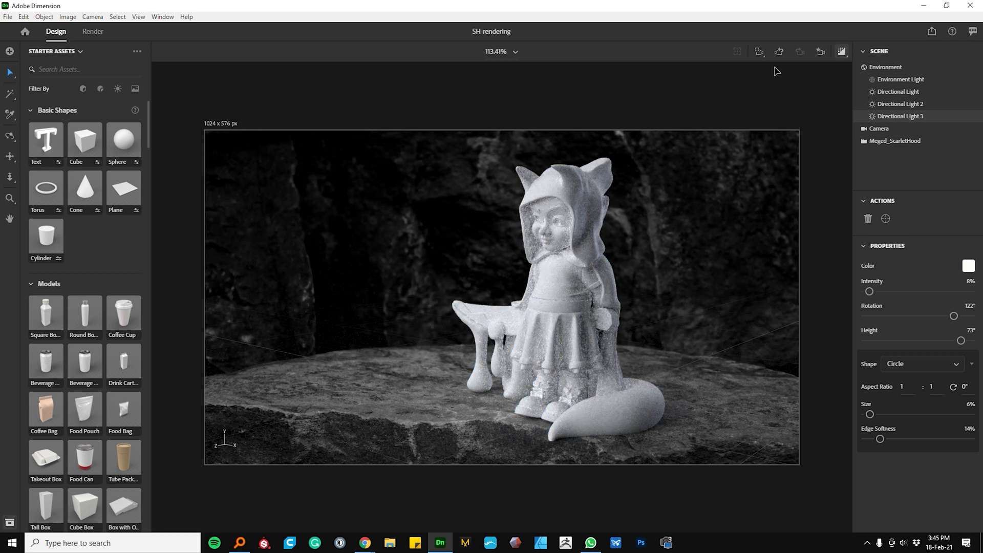
{"action": "left_click", "coordinate": [779, 52]}
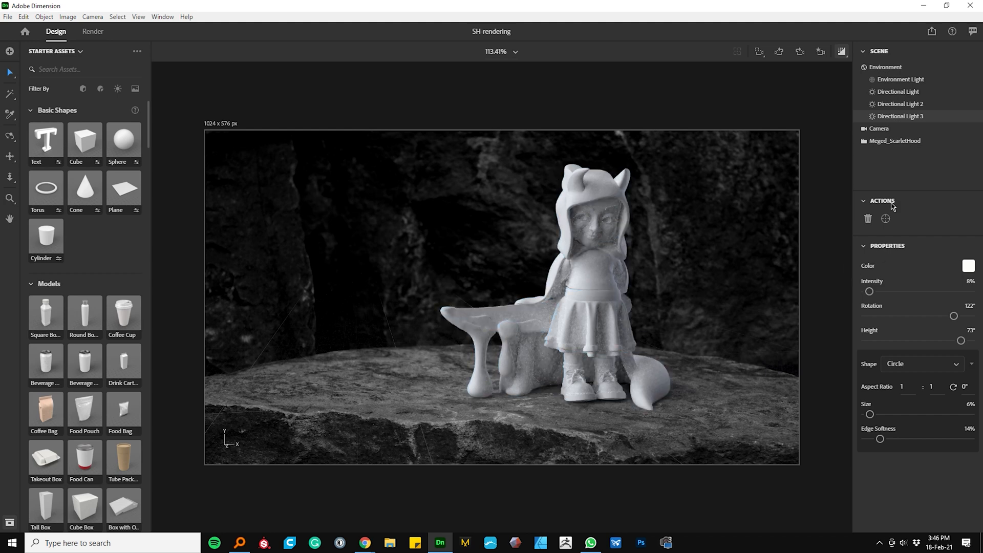
Set the first Directional Light's intensity to 26% with Directional Lights 2 and 3 switched off, and turn both back on
{"action": "left_click", "coordinate": [897, 95]}
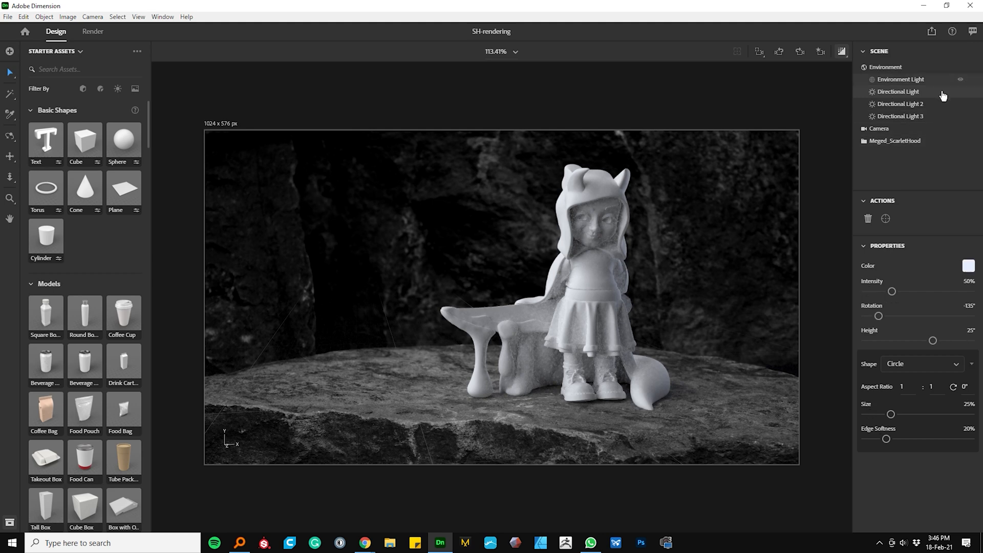
{"action": "left_click", "coordinate": [961, 117]}
{"action": "left_click", "coordinate": [961, 116]}
{"action": "left_click", "coordinate": [960, 104]}
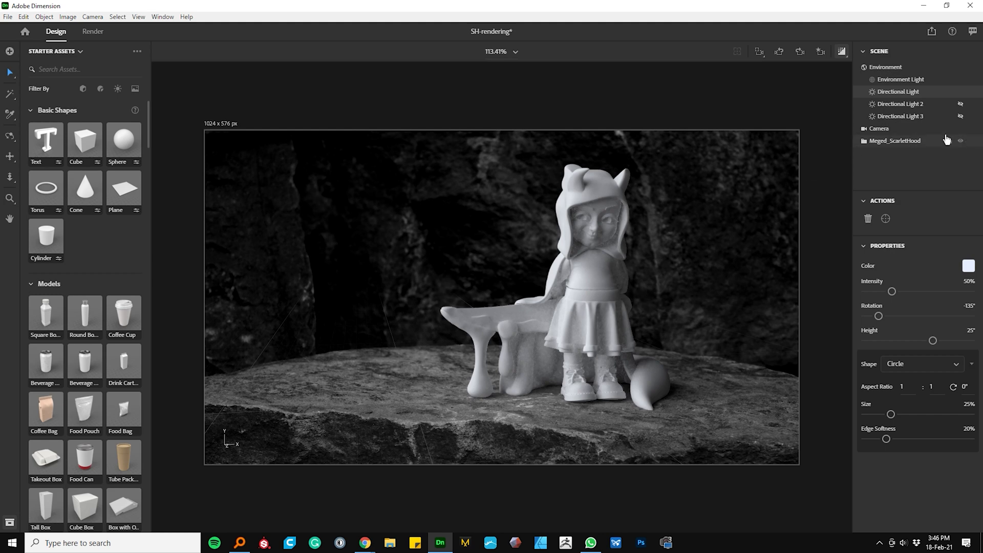
{"action": "left_click_drag", "start_coordinate": [892, 292], "coordinate": [881, 292]}
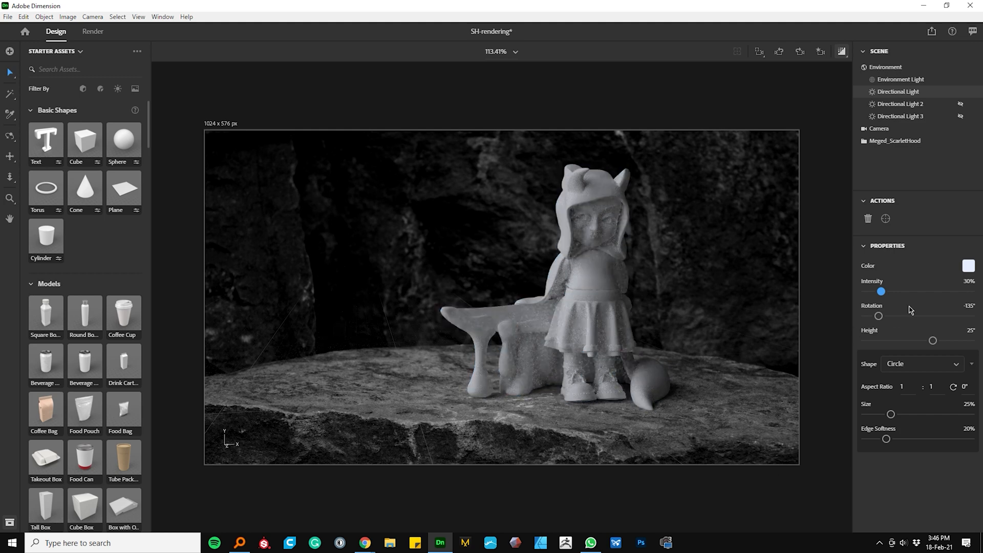
{"action": "left_click_drag", "start_coordinate": [890, 301], "coordinate": [886, 302]}
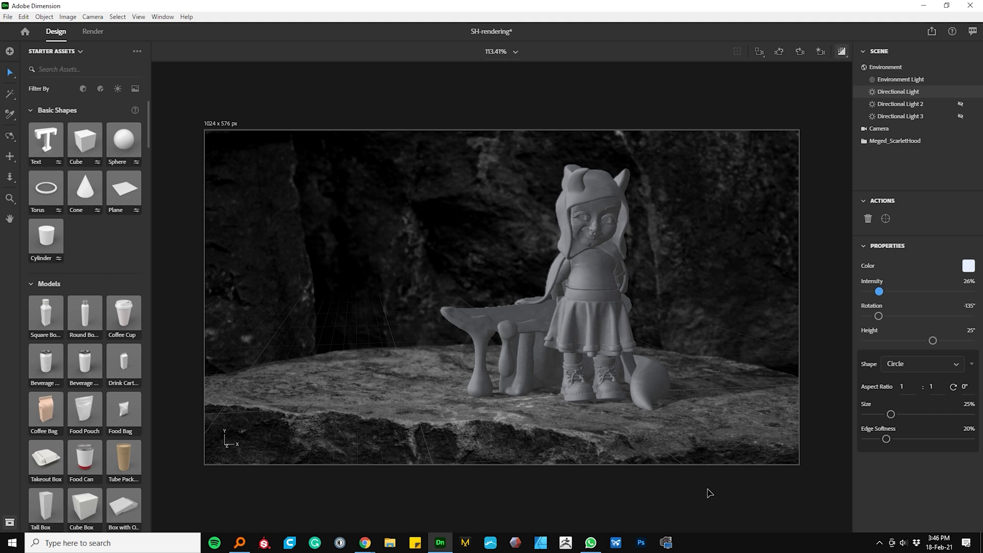
{"action": "left_click", "coordinate": [960, 117]}
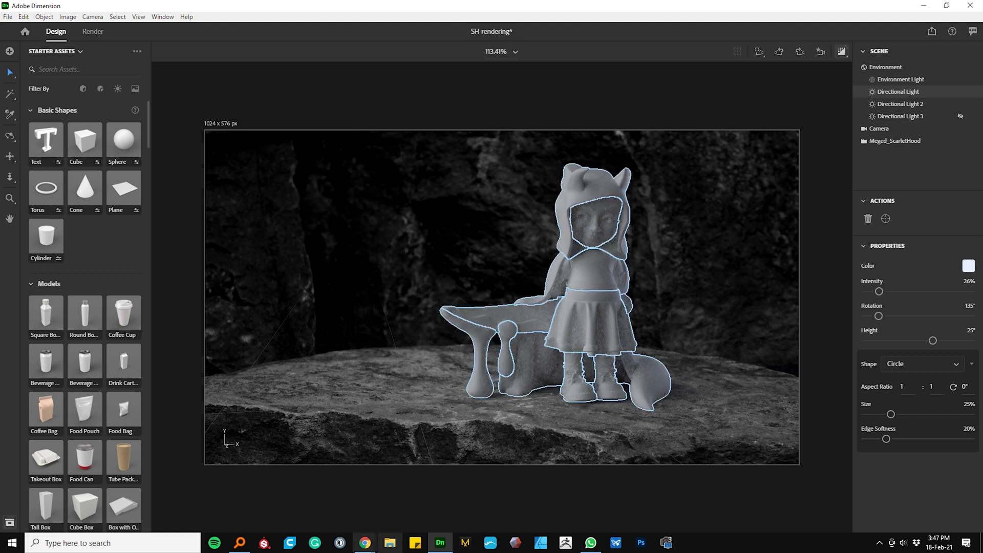
{"action": "left_click", "coordinate": [962, 118]}
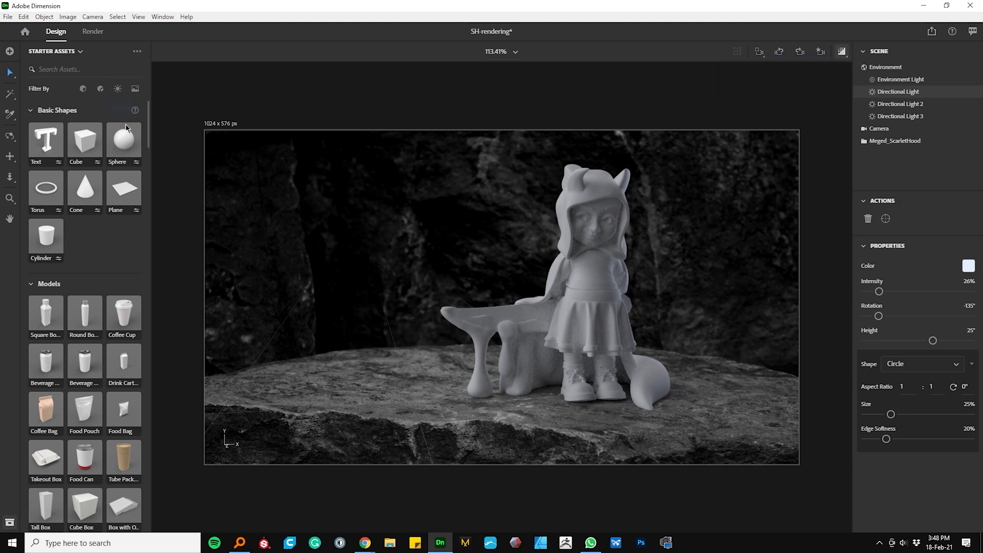
Apply the red Fine Grain Plastic material to the character's hood and turn off the render preview
{"action": "left_click", "coordinate": [104, 94]}
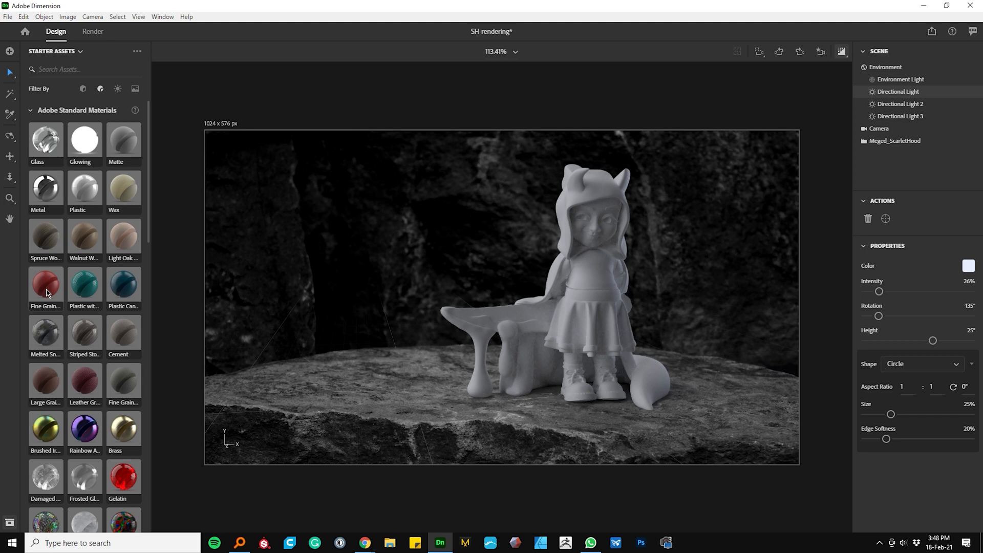
{"action": "left_click_drag", "start_coordinate": [46, 286], "coordinate": [607, 185]}
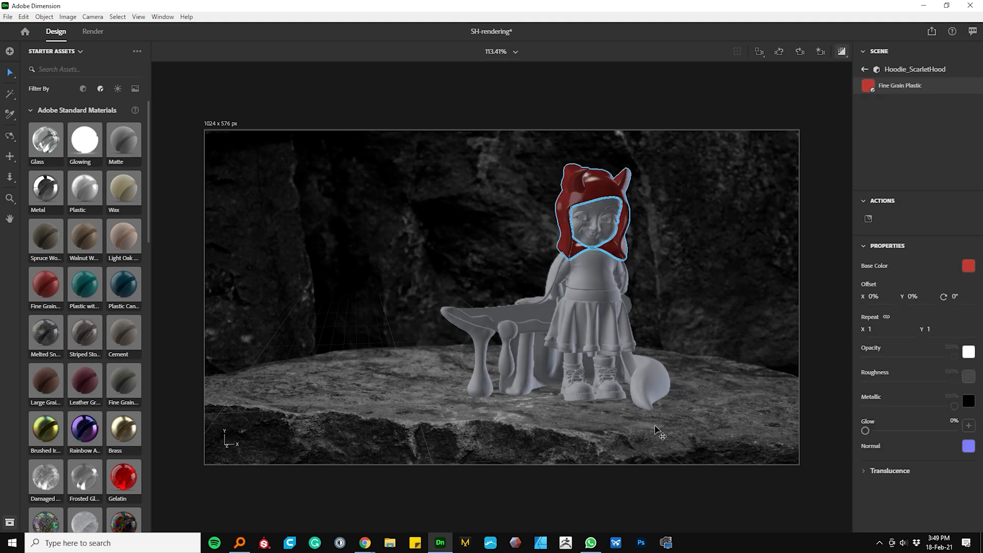
{"action": "left_click", "coordinate": [686, 519]}
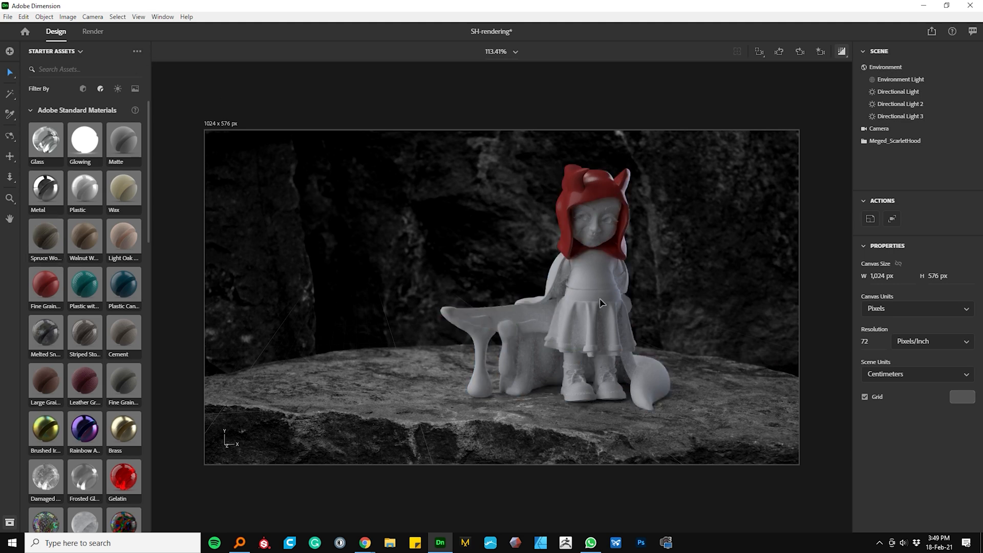
{"action": "left_click", "coordinate": [844, 53]}
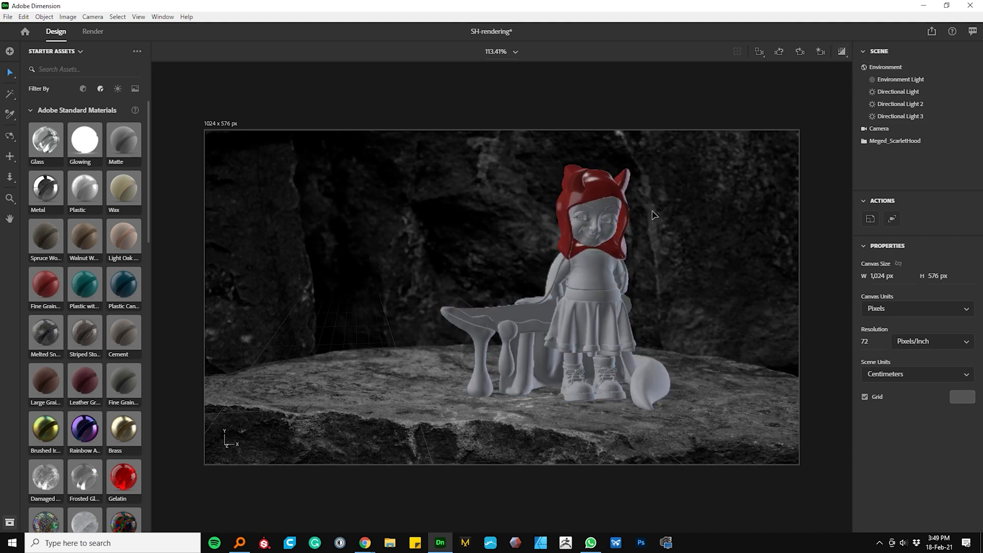
{"action": "left_click", "coordinate": [600, 253]}
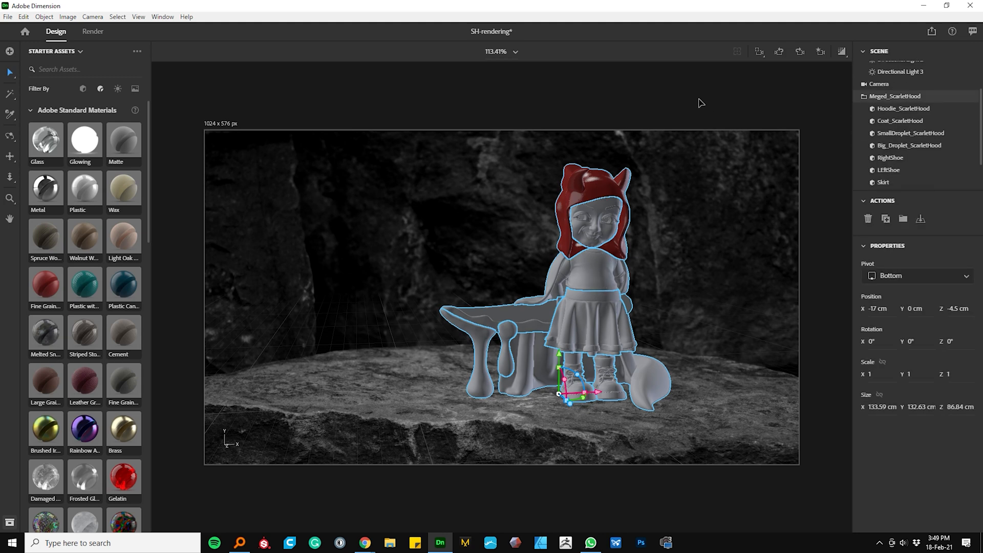
{"action": "left_click", "coordinate": [661, 181]}
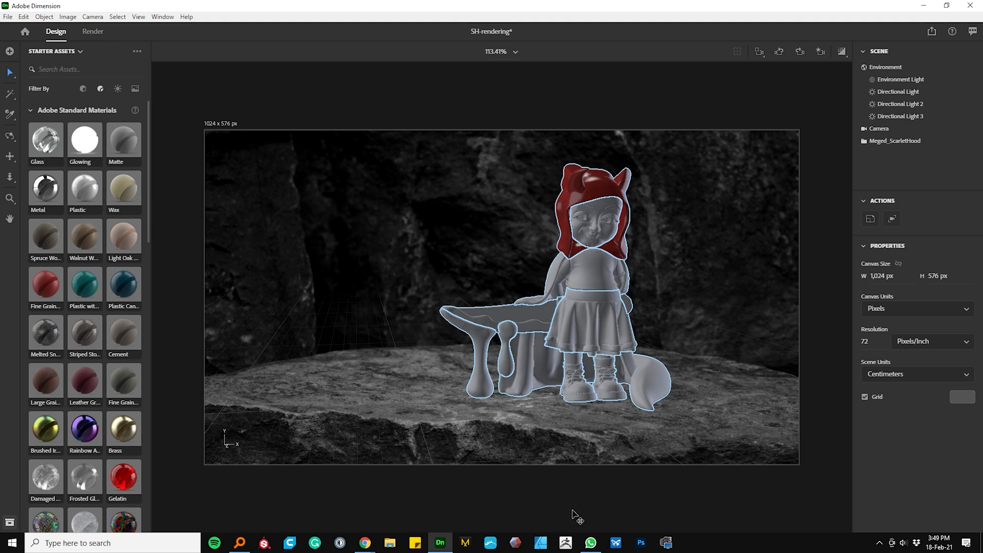
Copy the hood's red plastic material onto the big droplet with the material sampler
{"action": "left_click", "coordinate": [483, 377]}
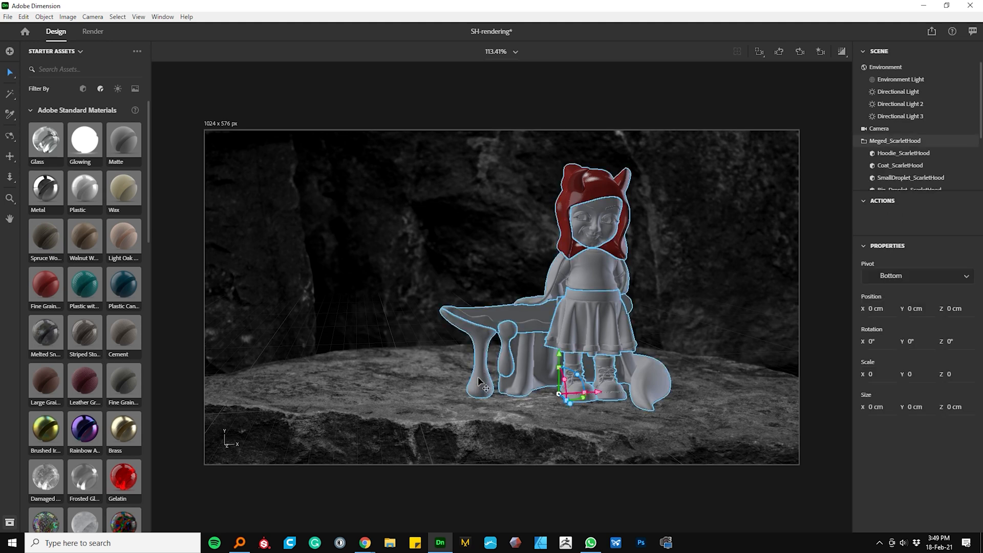
{"action": "double_click", "coordinate": [480, 398]}
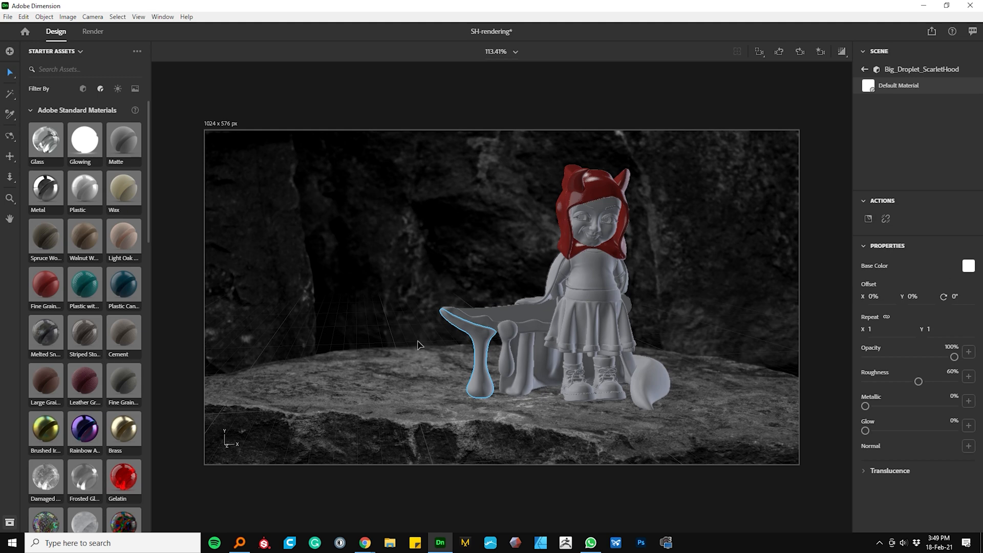
{"action": "key", "text": "i"}
{"action": "left_click", "coordinate": [615, 192]}
{"action": "key", "text": "v"}
Copy the hood's red plastic material onto the small droplet with the material sampler
{"action": "left_click", "coordinate": [510, 369]}
{"action": "double_click", "coordinate": [510, 368]}
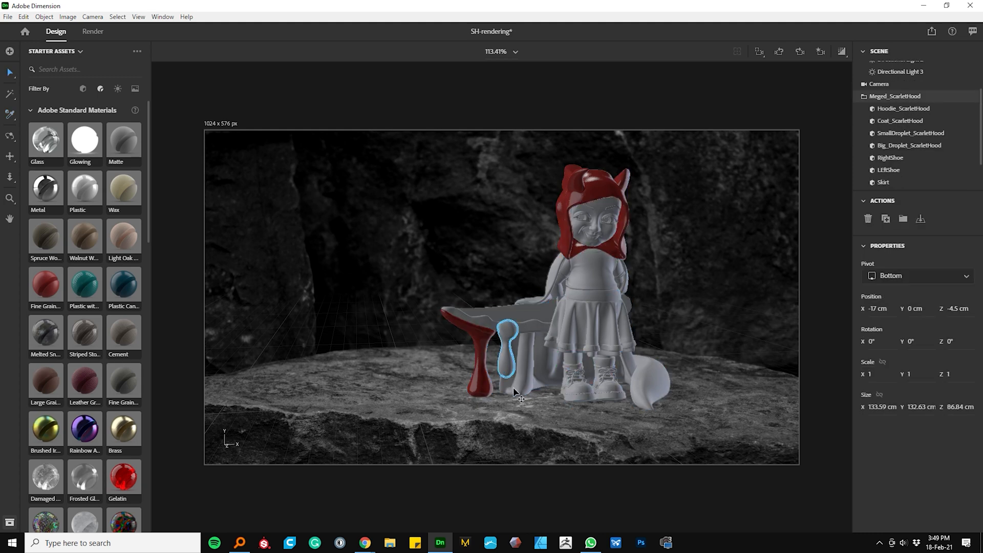
{"action": "double_click", "coordinate": [511, 371]}
{"action": "key", "text": "i"}
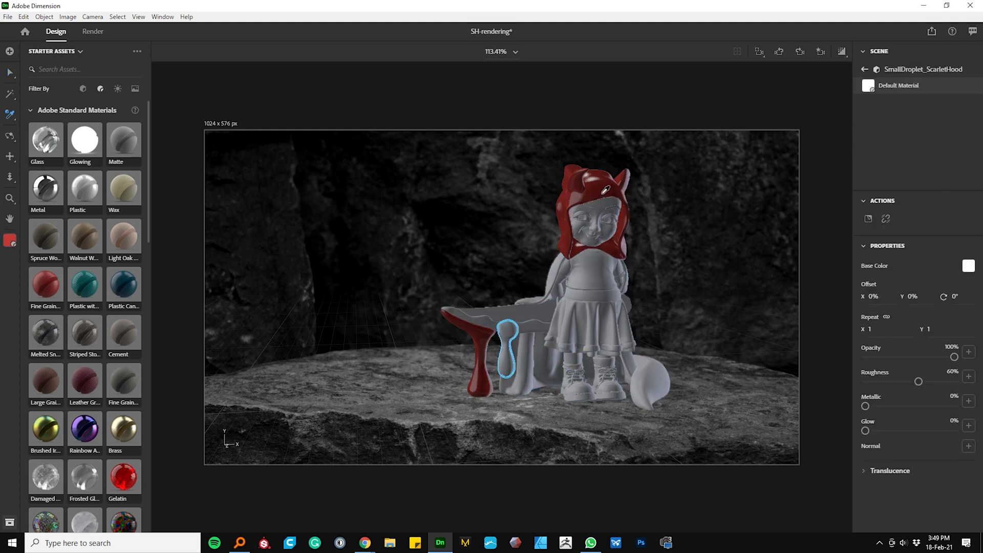
{"action": "left_click", "coordinate": [598, 192]}
{"action": "key", "text": "v"}
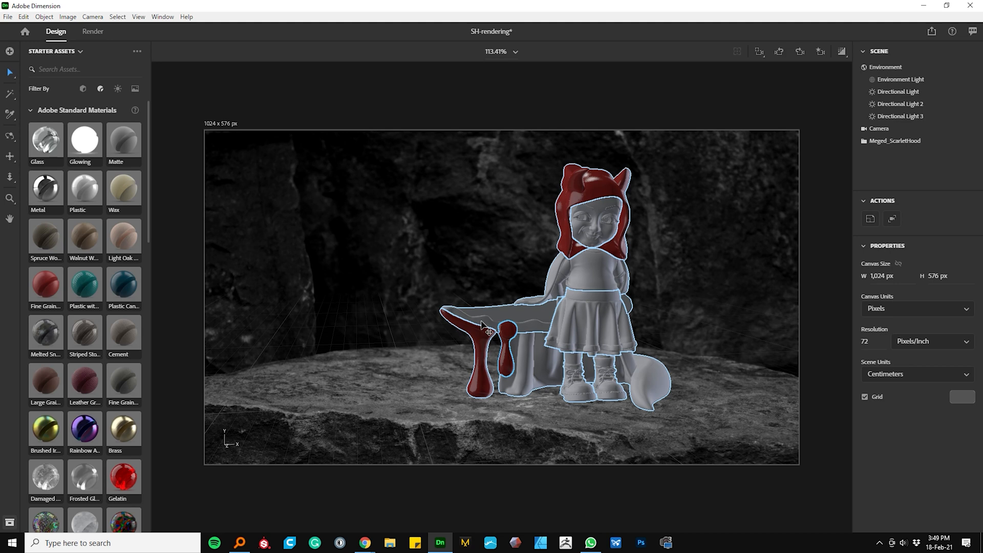
Copy the hood's red plastic material onto the knife with the material sampler
{"action": "left_click", "coordinate": [593, 403]}
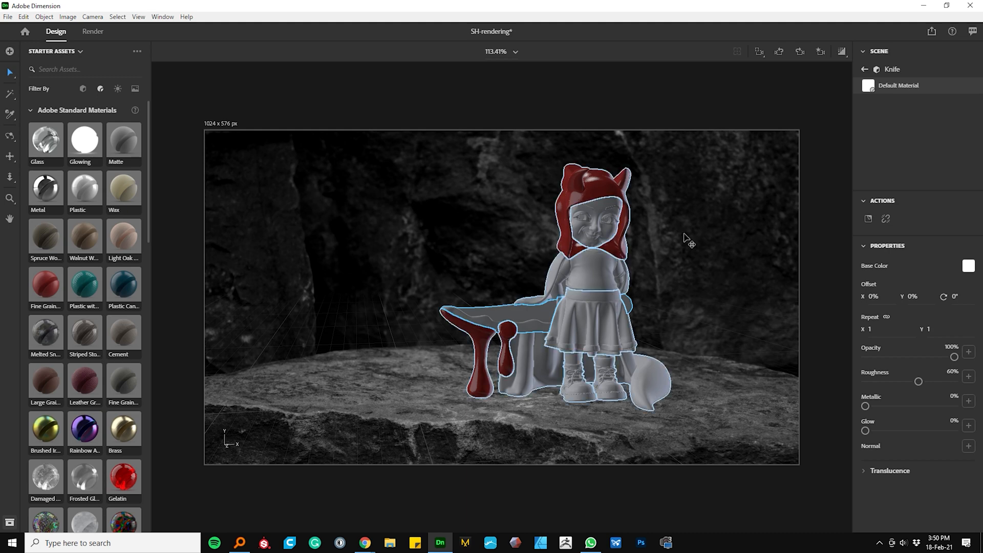
{"action": "key", "text": "i"}
{"action": "left_click", "coordinate": [616, 194]}
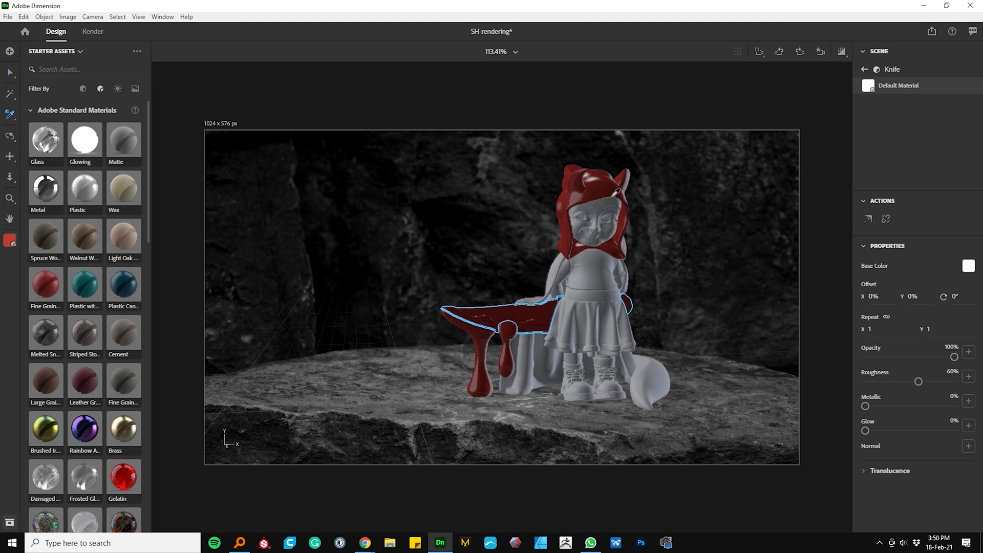
{"action": "key", "text": "v"}
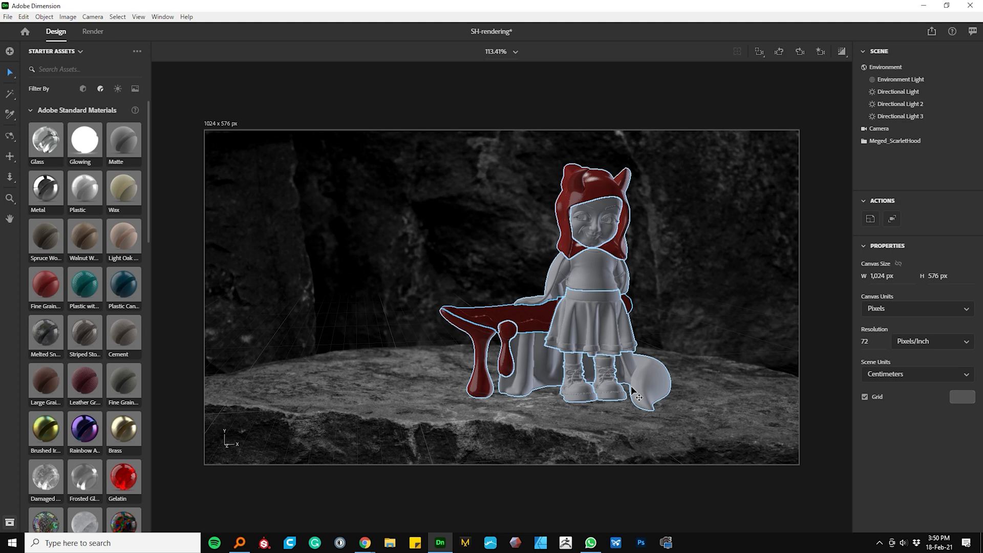
Copy the hood's red plastic material onto the character's coat with the material sampler and deselect the model
{"action": "double_click", "coordinate": [659, 379]}
{"action": "key", "text": "i"}
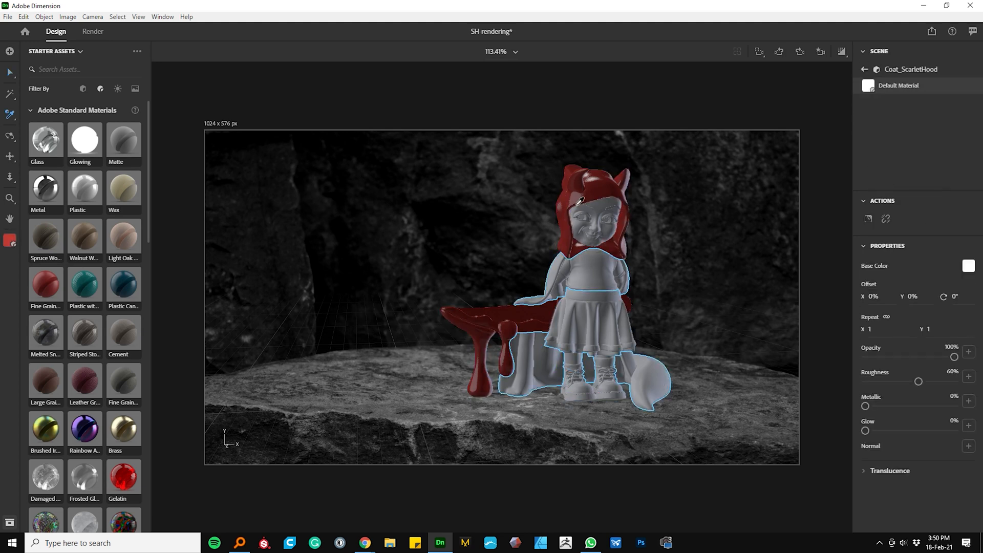
{"action": "left_click", "coordinate": [596, 194]}
{"action": "key", "text": "v"}
{"action": "left_click", "coordinate": [694, 271]}
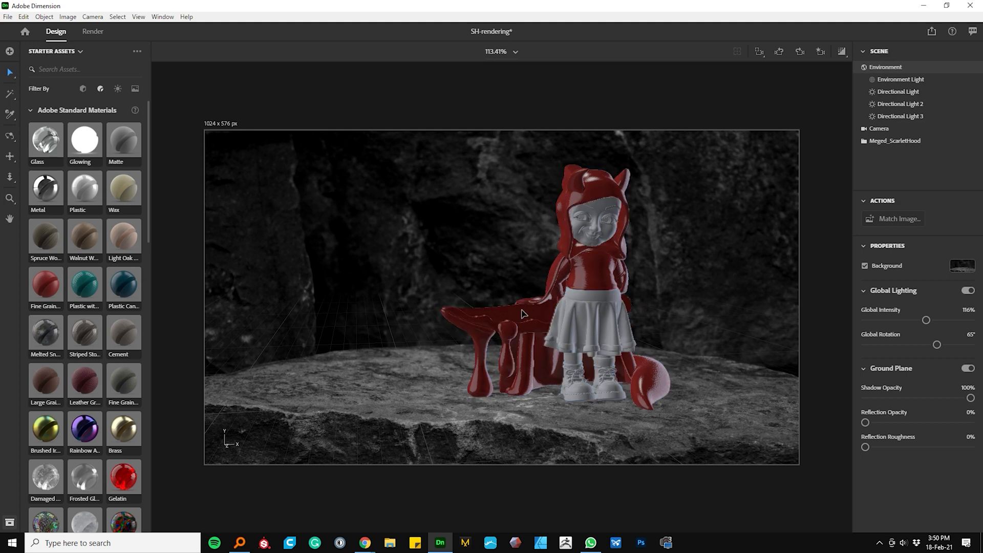
Set the base color of the hood's shared Fine Grain Plastic material to the deeper red BA1616
{"action": "left_click", "coordinate": [607, 201]}
{"action": "double_click", "coordinate": [607, 201]}
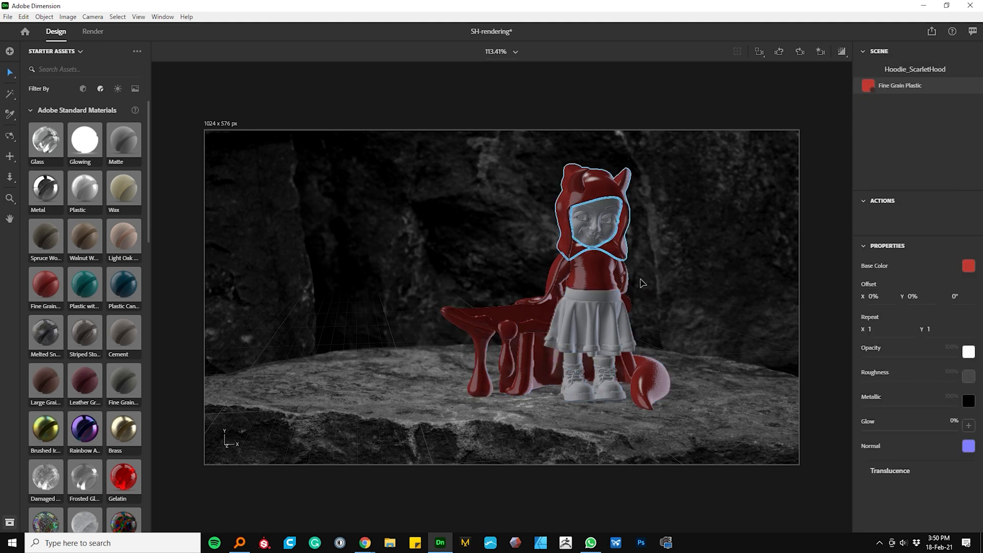
{"action": "left_click", "coordinate": [968, 266]}
{"action": "left_click", "coordinate": [832, 170]}
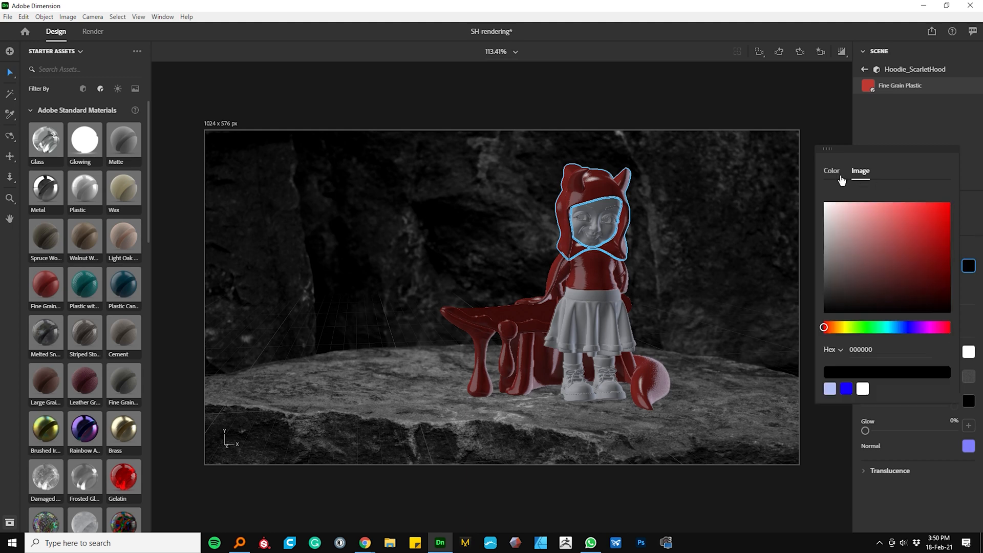
{"action": "left_click", "coordinate": [906, 230]}
{"action": "mouse_move", "coordinate": [908, 231]}
{"action": "left_mouse_down"}
{"action": "mouse_move", "coordinate": [929, 214]}
{"action": "mouse_move", "coordinate": [895, 251]}
{"action": "mouse_move", "coordinate": [877, 246]}
{"action": "left_mouse_up"}
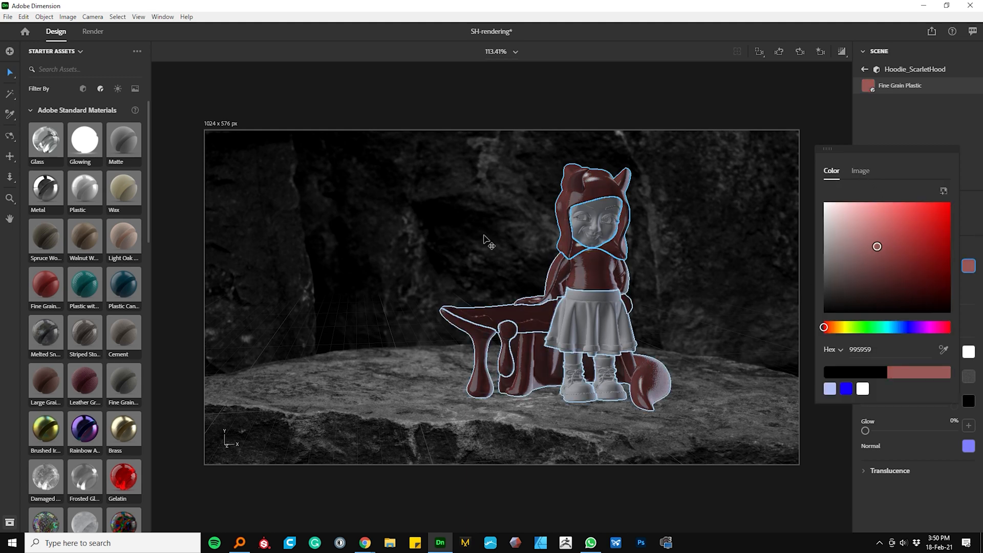
{"action": "mouse_move", "coordinate": [915, 249]}
{"action": "left_mouse_down"}
{"action": "mouse_move", "coordinate": [915, 232]}
{"action": "mouse_move", "coordinate": [931, 246]}
{"action": "mouse_move", "coordinate": [917, 229]}
{"action": "mouse_move", "coordinate": [933, 250]}
{"action": "mouse_move", "coordinate": [941, 236]}
{"action": "left_mouse_up"}
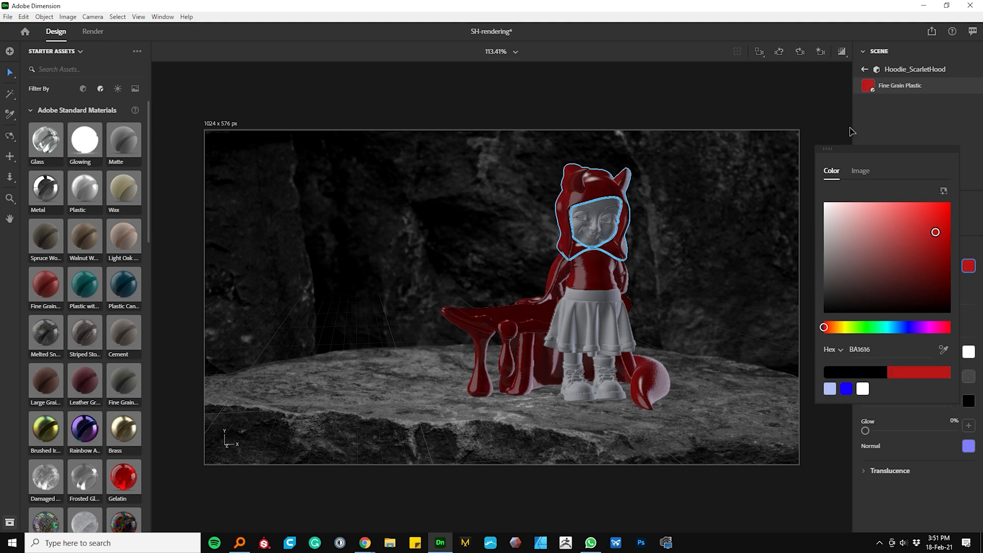
{"action": "left_click", "coordinate": [903, 124]}
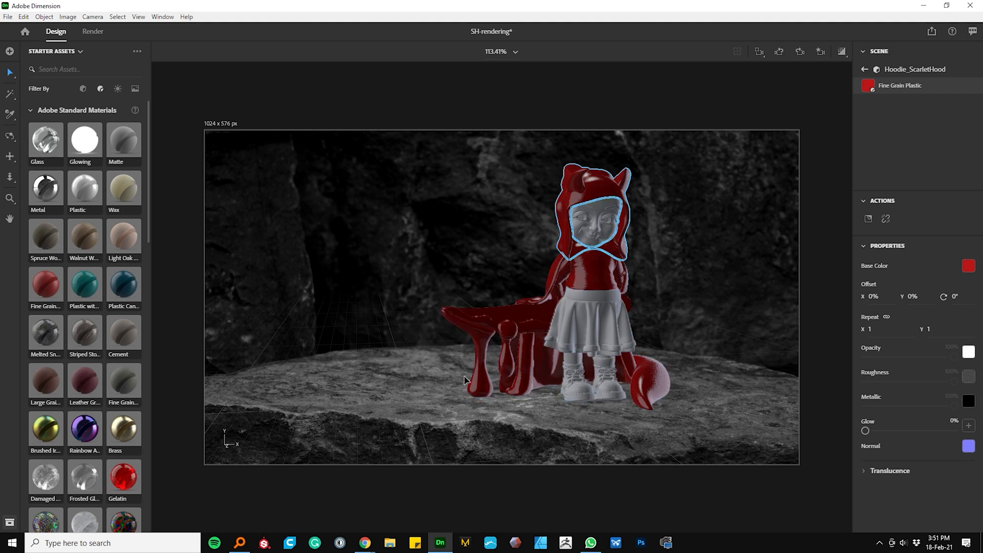
Unlink the big droplet's material from the other parts and set its base color to green 53BA45
{"action": "double_click", "coordinate": [480, 389]}
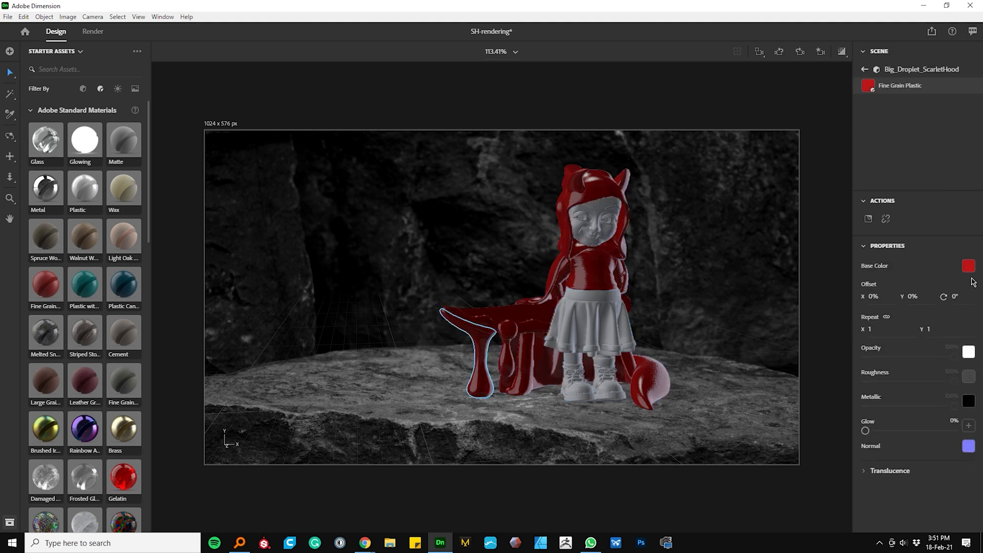
{"action": "left_click", "coordinate": [890, 228]}
{"action": "left_click", "coordinate": [968, 268]}
{"action": "left_click", "coordinate": [865, 321]}
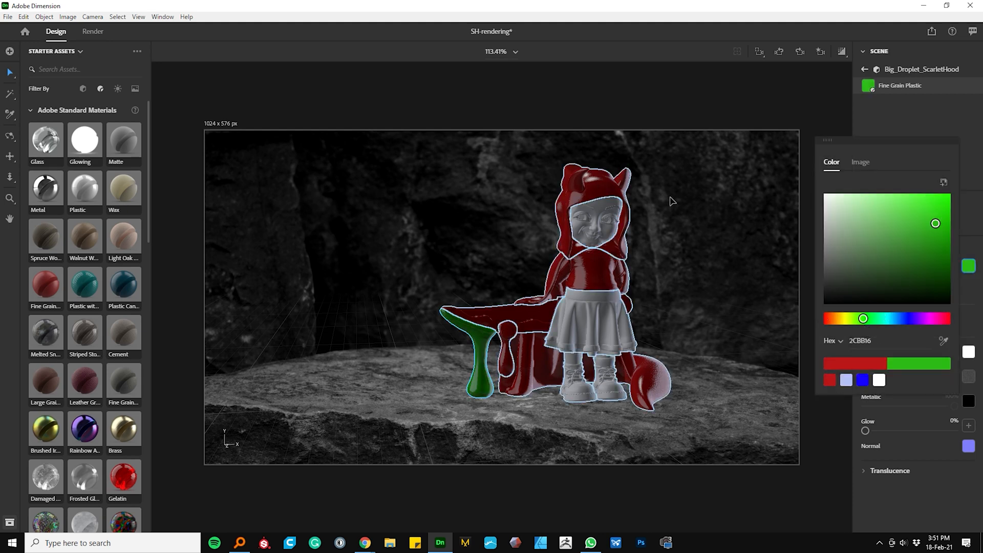
{"action": "left_click", "coordinate": [862, 198]}
{"action": "mouse_move", "coordinate": [884, 218]}
{"action": "left_mouse_down"}
{"action": "mouse_move", "coordinate": [905, 230]}
{"action": "mouse_move", "coordinate": [907, 244]}
{"action": "mouse_move", "coordinate": [904, 223]}
{"action": "left_mouse_up"}
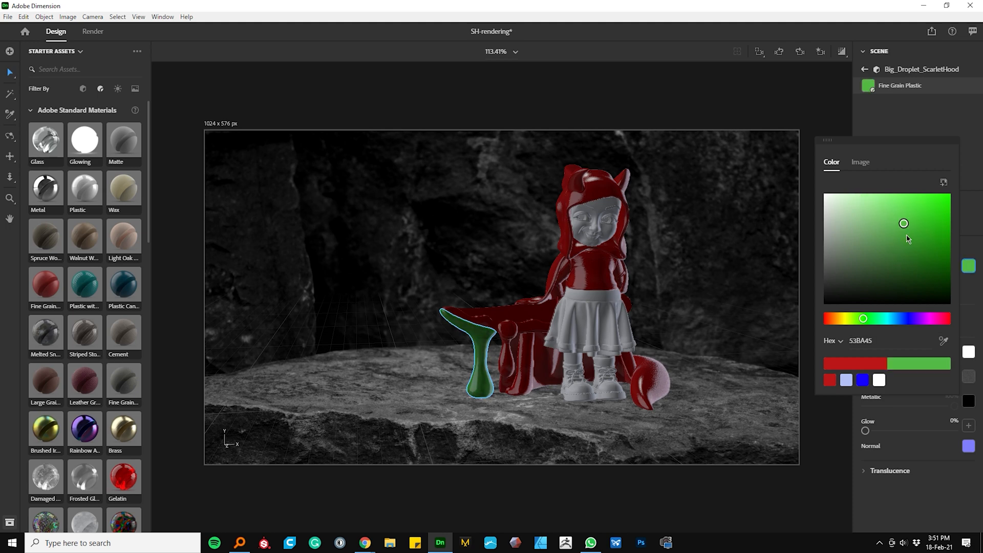
{"action": "left_click", "coordinate": [933, 123]}
{"action": "left_click", "coordinate": [479, 397]}
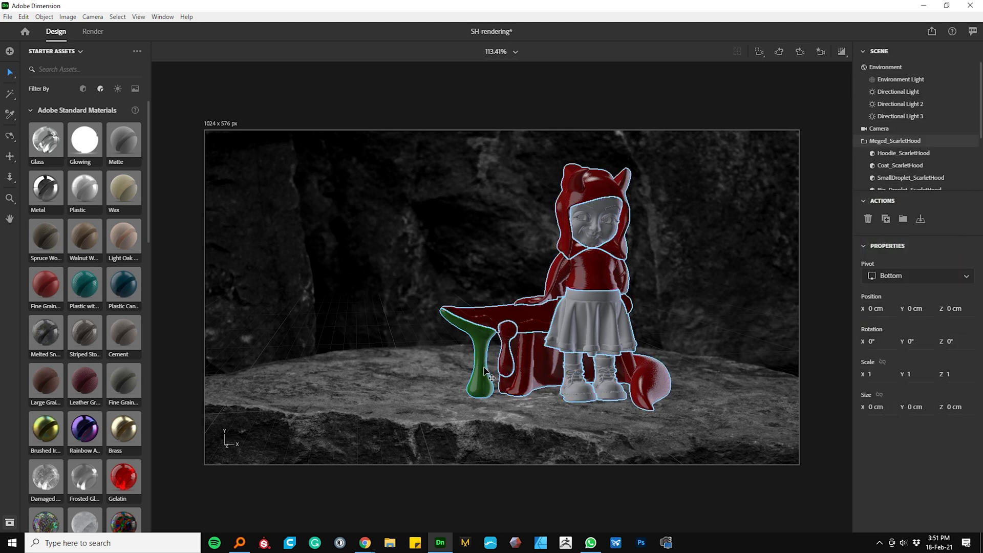
Resample the hood's red plastic material onto the big droplet and deselect the model
{"action": "double_click", "coordinate": [484, 371]}
{"action": "key", "text": "i"}
{"action": "left_click", "coordinate": [608, 195]}
{"action": "key", "text": "Escape"}
{"action": "key", "text": "v"}
{"action": "left_click", "coordinate": [733, 257]}
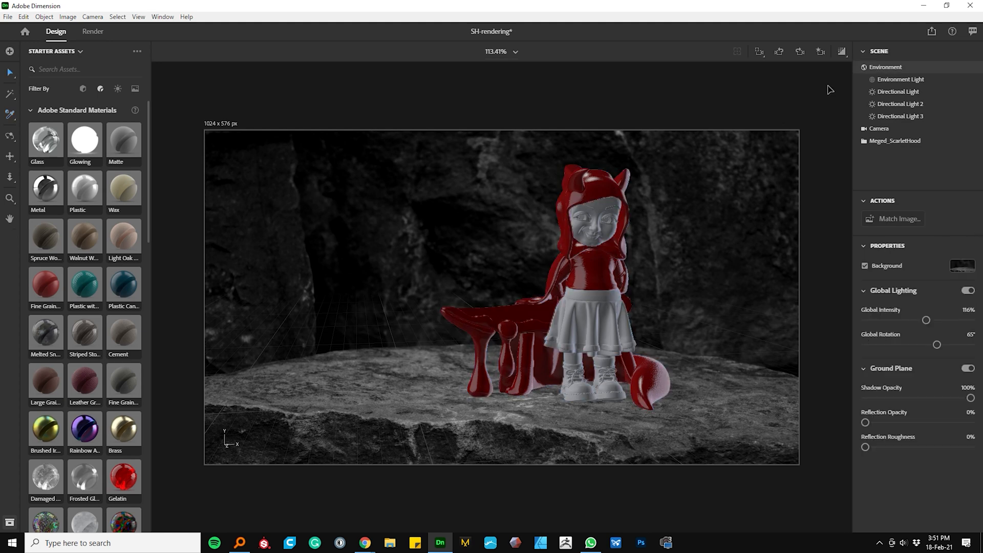
Turn on the render preview and set the first Directional Light's intensity to 32%
{"action": "left_click", "coordinate": [841, 52]}
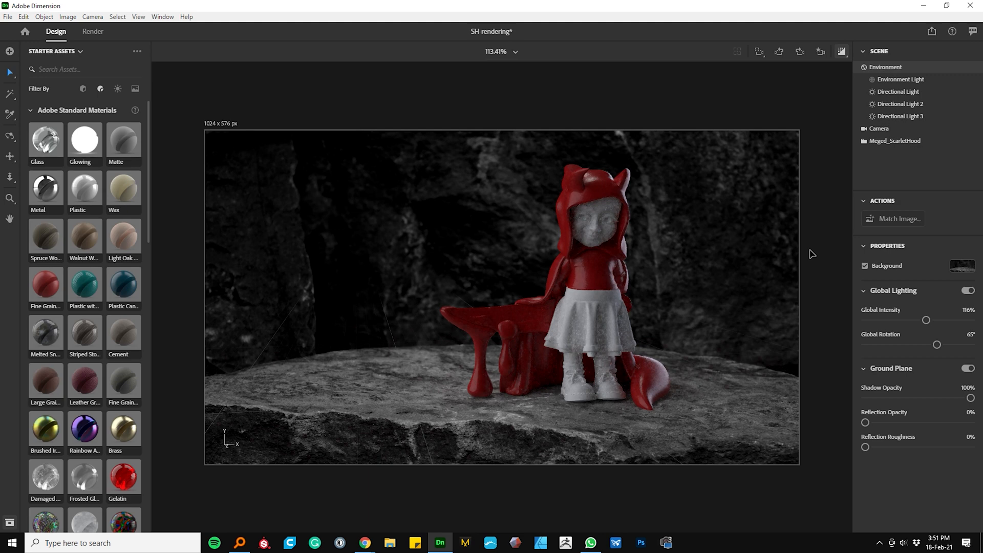
{"action": "left_click", "coordinate": [480, 375]}
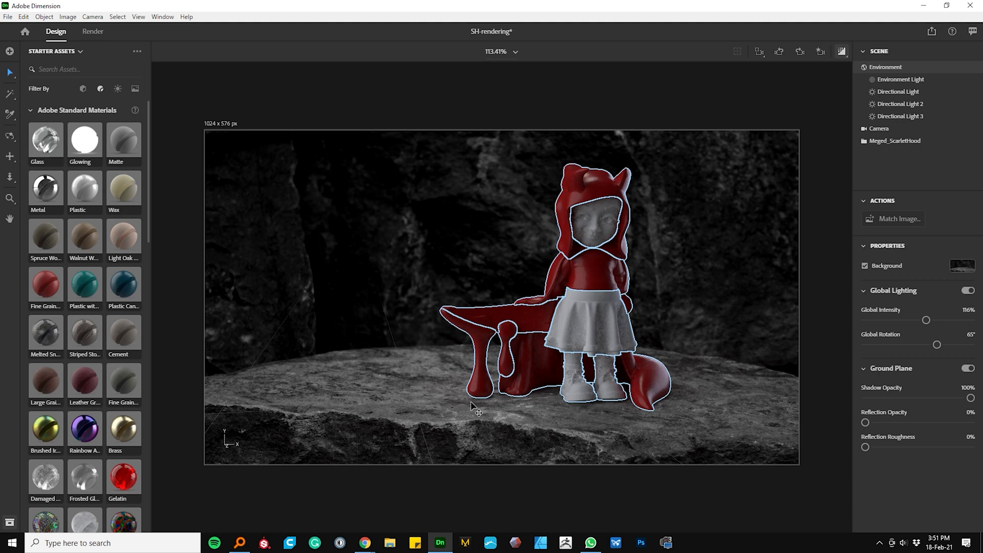
{"action": "left_click", "coordinate": [455, 429]}
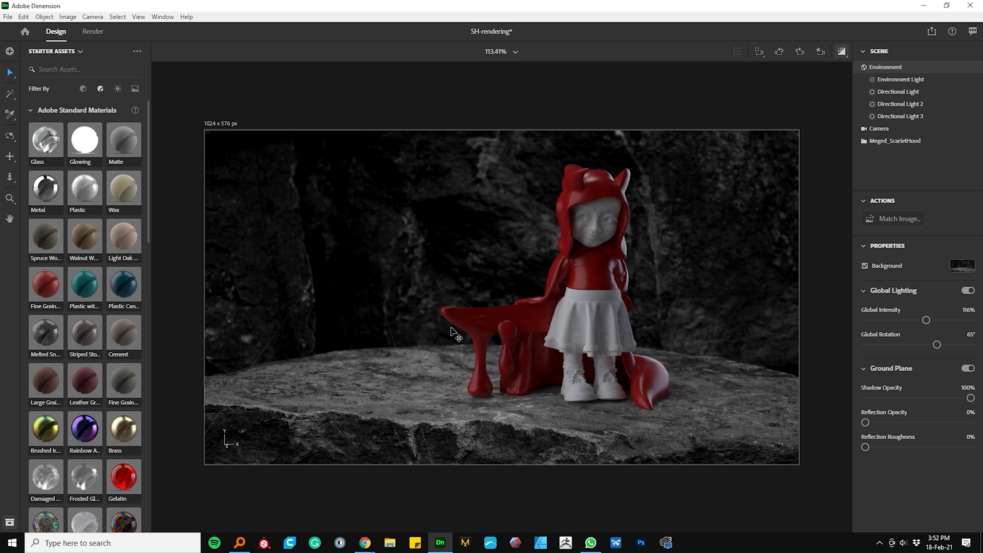
{"action": "left_click", "coordinate": [914, 97]}
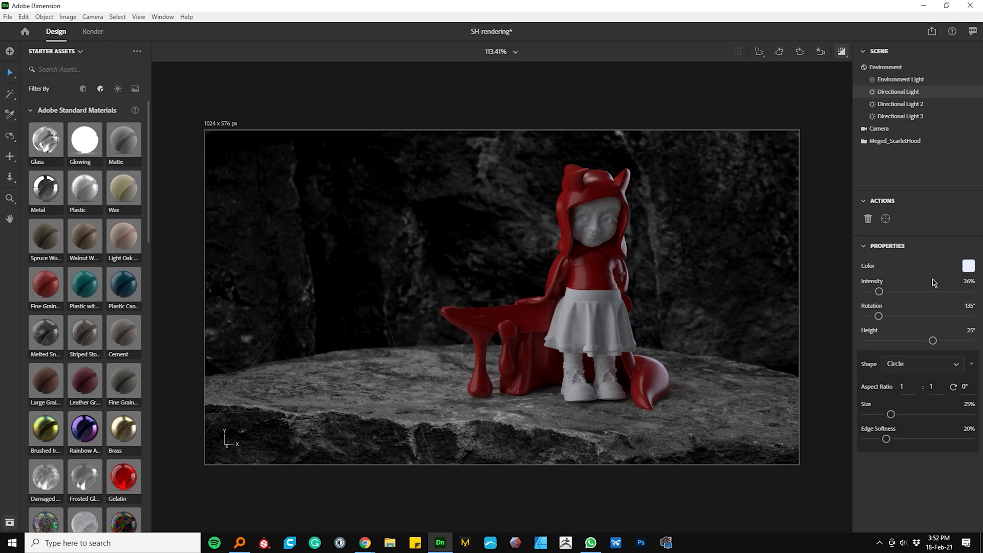
{"action": "left_click_drag", "start_coordinate": [880, 291], "coordinate": [888, 298]}
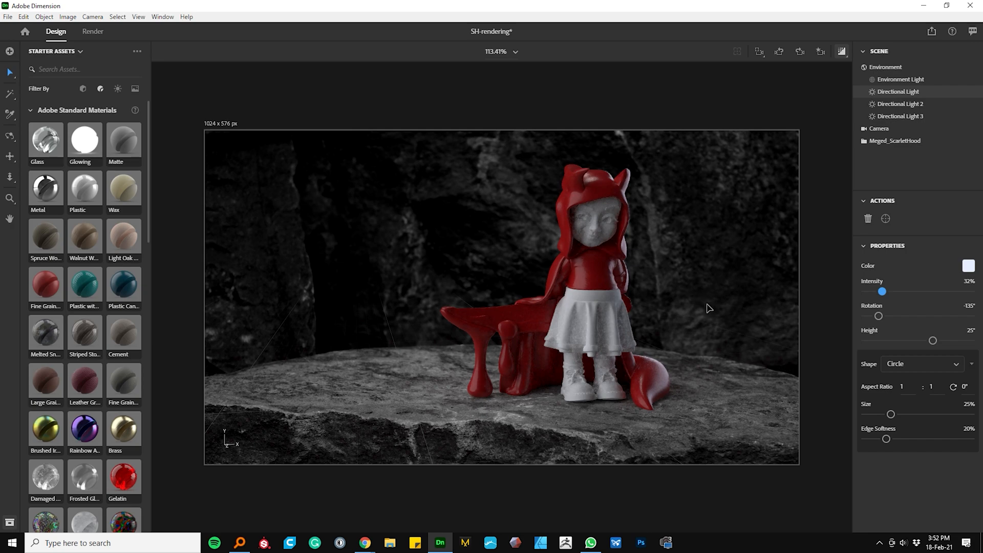
Examine the lighting and red plastic on the figure from the back, side and front in the render preview
{"action": "right_click_drag", "start_coordinate": [711, 319], "coordinate": [387, 344]}
{"action": "right_click_drag", "start_coordinate": [614, 341], "coordinate": [476, 336]}
{"action": "middle_click_drag", "start_coordinate": [443, 331], "coordinate": [709, 314]}
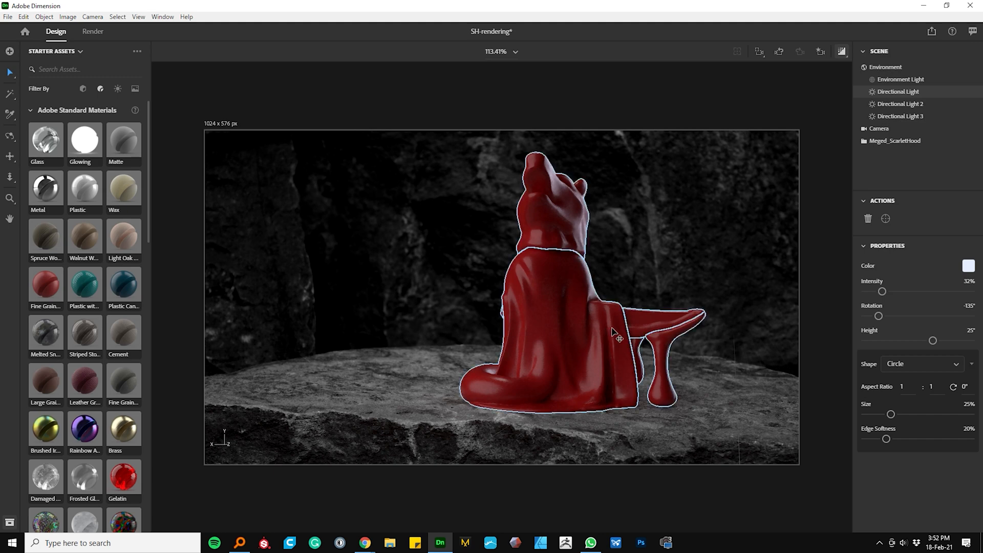
{"action": "right_click_drag", "start_coordinate": [736, 276], "coordinate": [695, 305]}
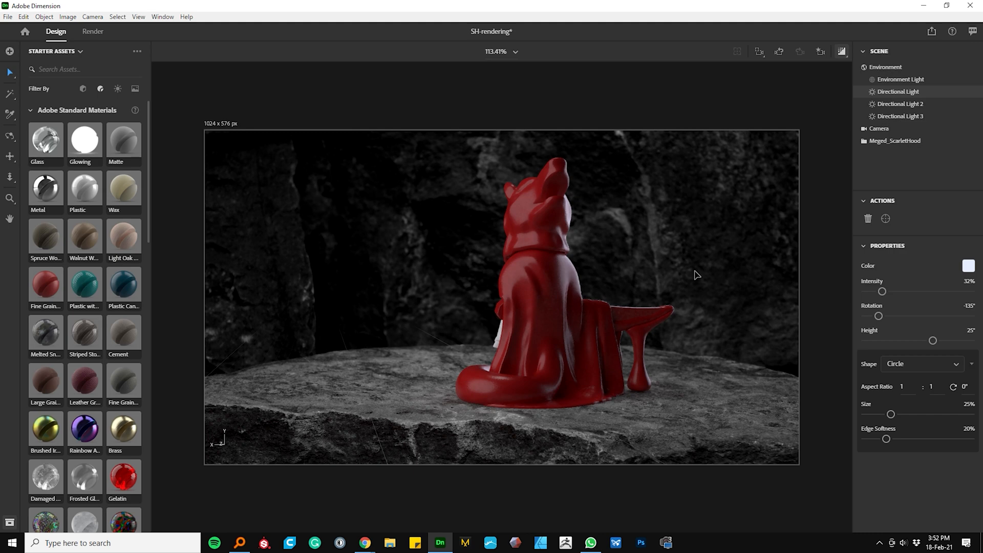
{"action": "mouse_move", "coordinate": [684, 262]}
{"action": "right_mouse_down"}
{"action": "mouse_move", "coordinate": [726, 281]}
{"action": "mouse_move", "coordinate": [646, 286]}
{"action": "mouse_move", "coordinate": [615, 302]}
{"action": "right_mouse_up"}
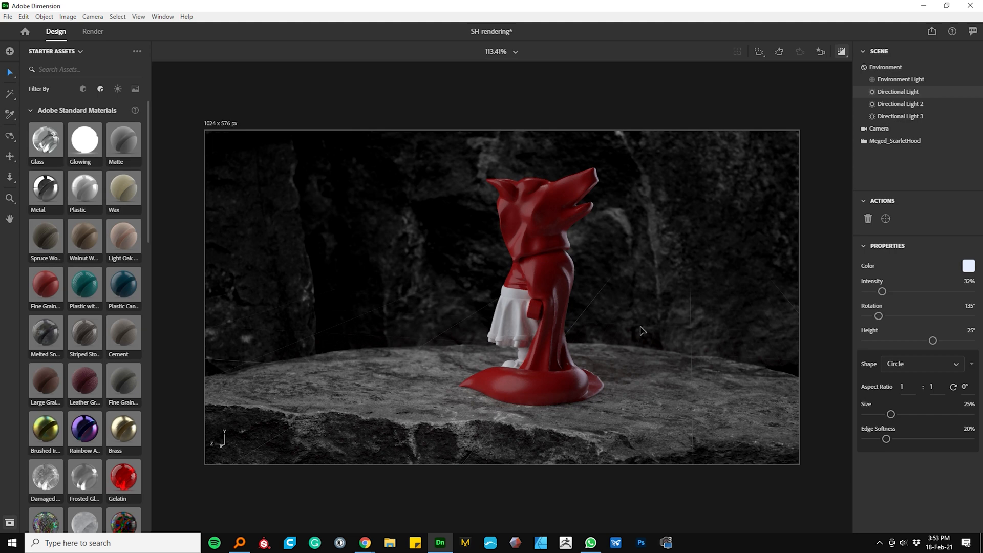
{"action": "middle_click_drag", "start_coordinate": [642, 321], "coordinate": [738, 319]}
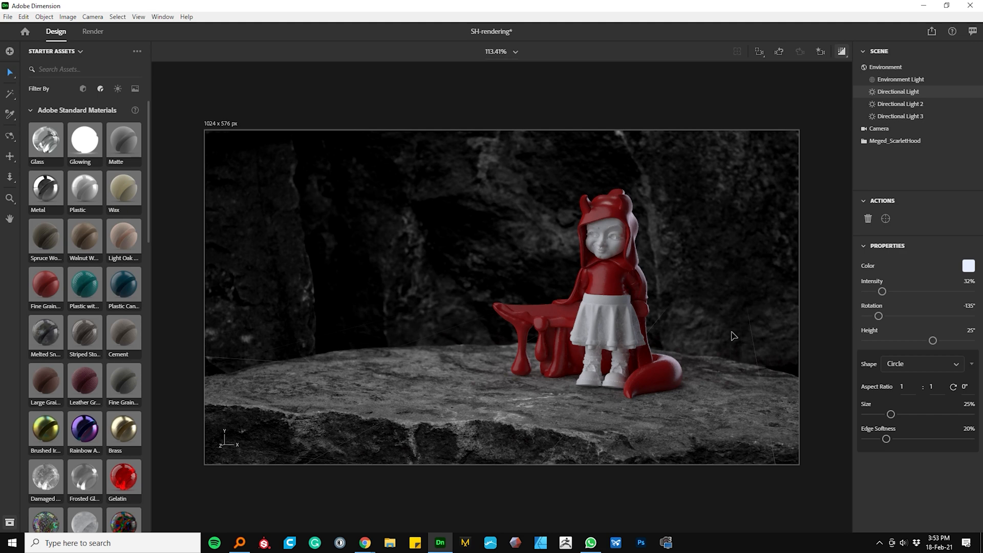
{"action": "right_click_drag", "start_coordinate": [661, 312], "coordinate": [693, 312]}
{"action": "scroll", "coordinate": [692, 312], "scroll_direction": "up", "scroll_amount": 1}
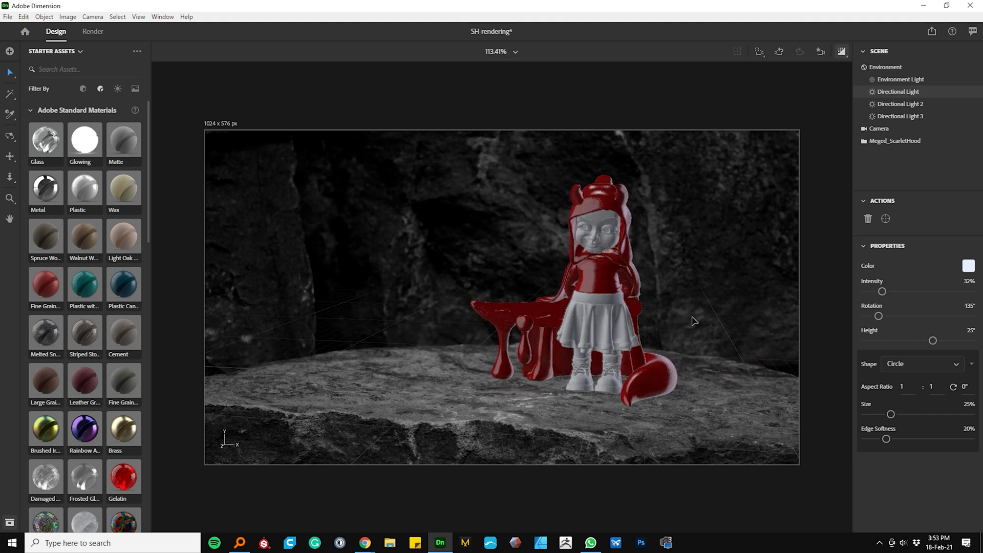
{"action": "scroll", "coordinate": [692, 320], "scroll_direction": "up", "scroll_amount": 1}
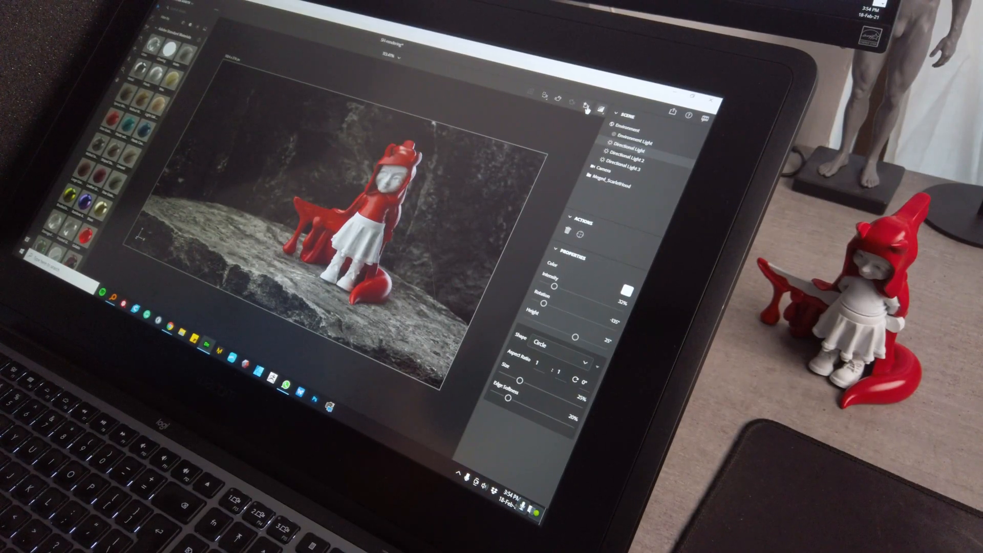
{"action": "left_click_drag", "start_coordinate": [413, 215], "coordinate": [391, 209]}
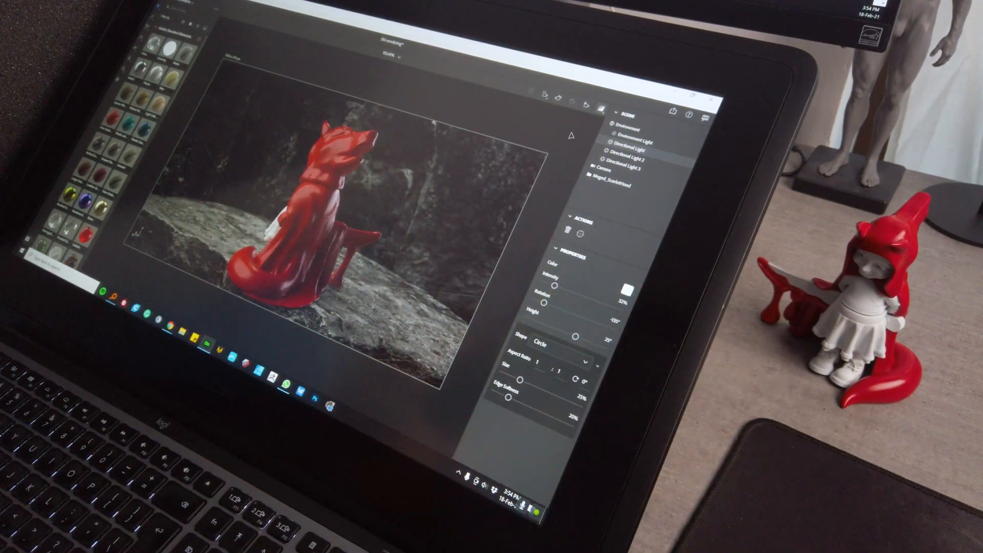
Restore the saved camera bookmark's view and turn off the render preview
{"action": "left_click", "coordinate": [586, 105]}
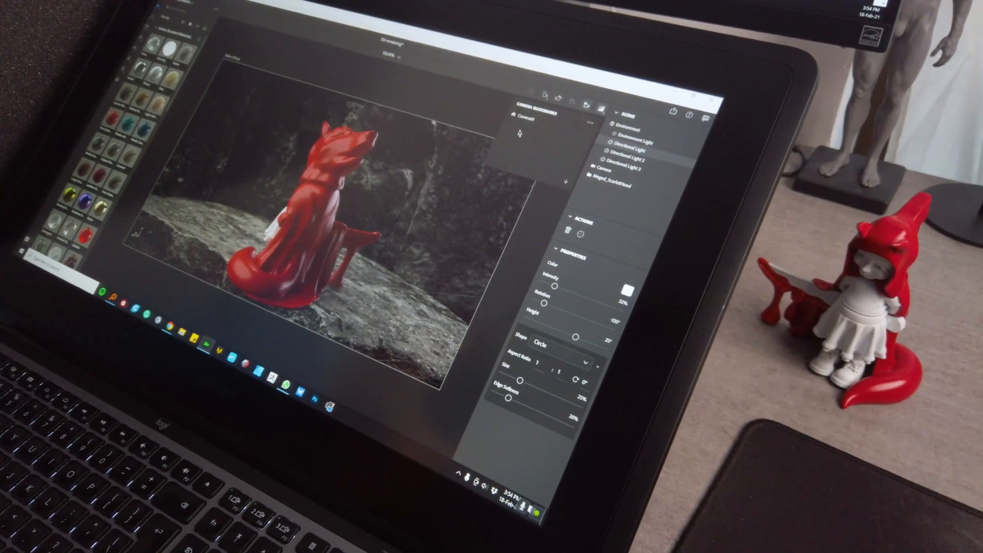
{"action": "left_click", "coordinate": [526, 117]}
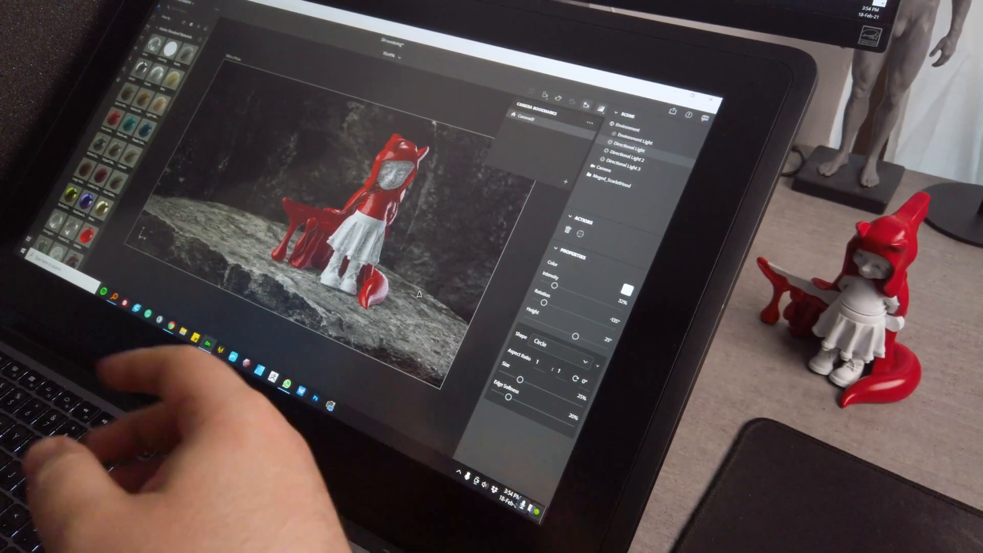
{"action": "left_click", "coordinate": [601, 110]}
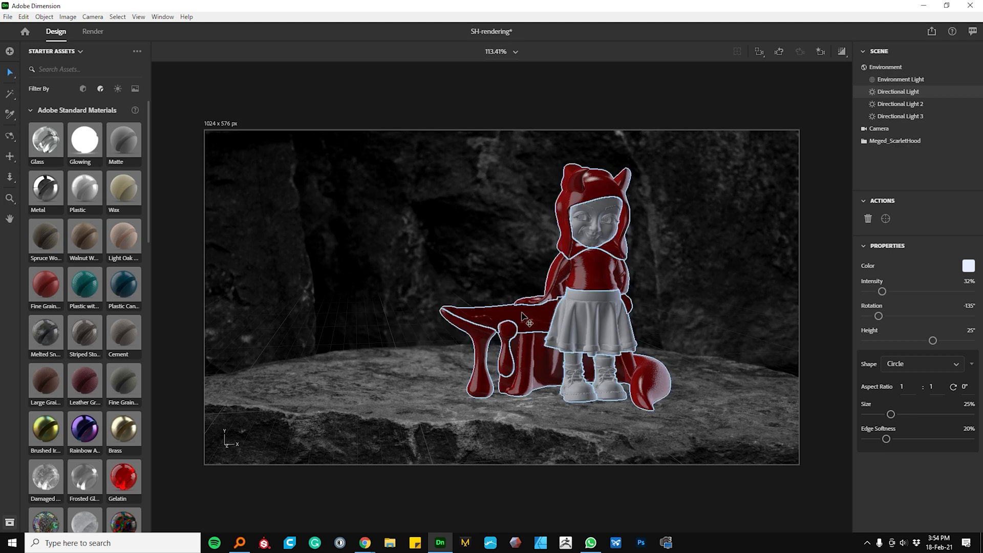
Remove the roughness image from the red Fine Grain Plastic on the big droplet
{"action": "double_click", "coordinate": [521, 309]}
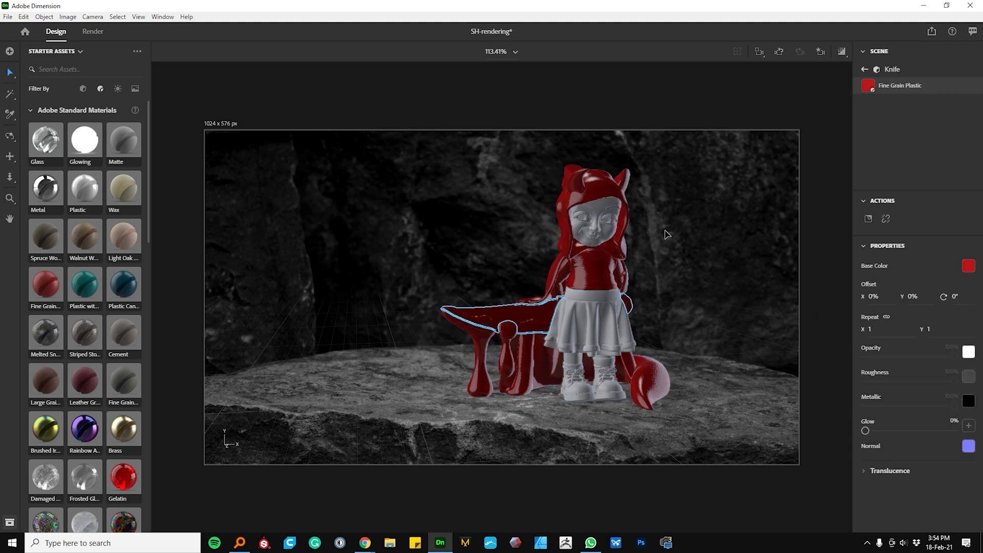
{"action": "left_click", "coordinate": [608, 199]}
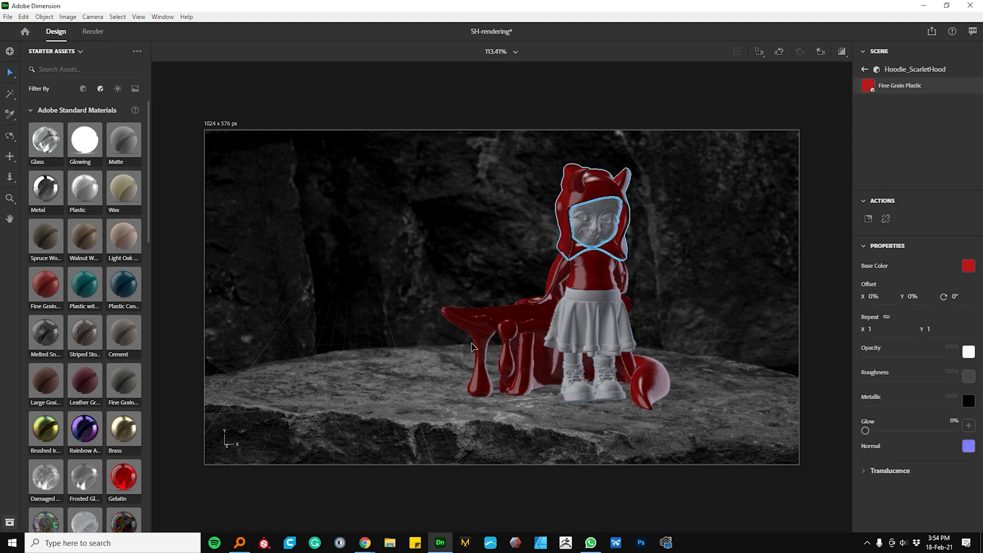
{"action": "left_click", "coordinate": [487, 356]}
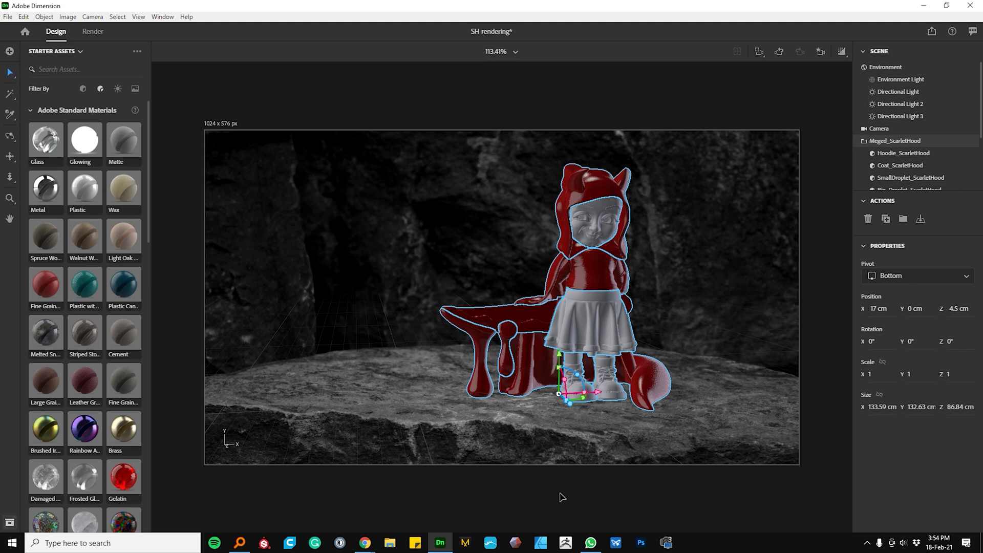
{"action": "double_click", "coordinate": [482, 380]}
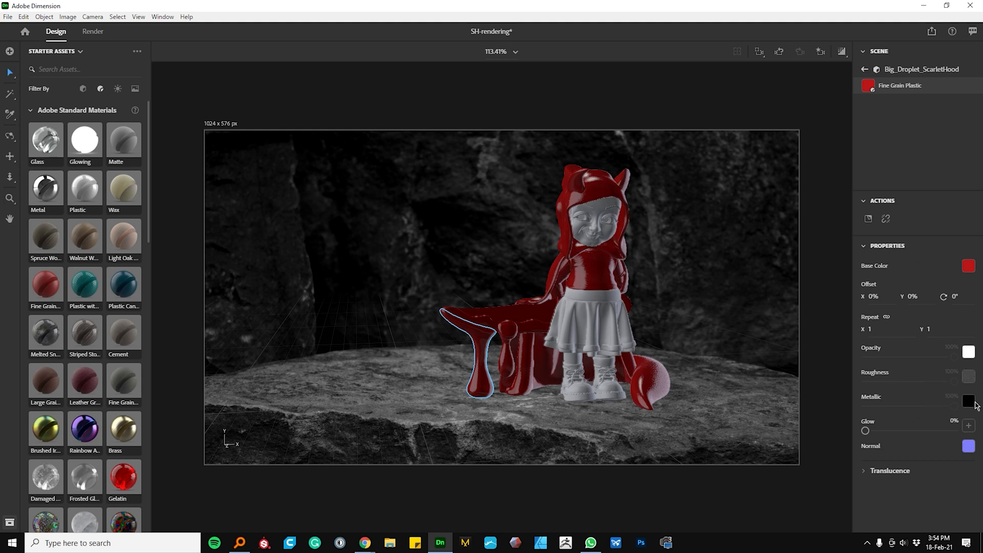
{"action": "left_click", "coordinate": [974, 384]}
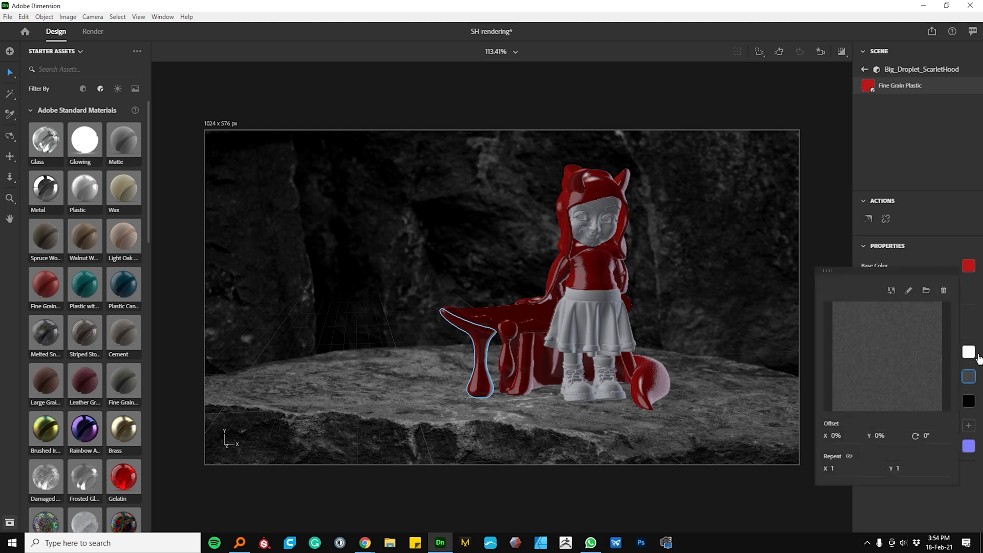
{"action": "left_click", "coordinate": [944, 291]}
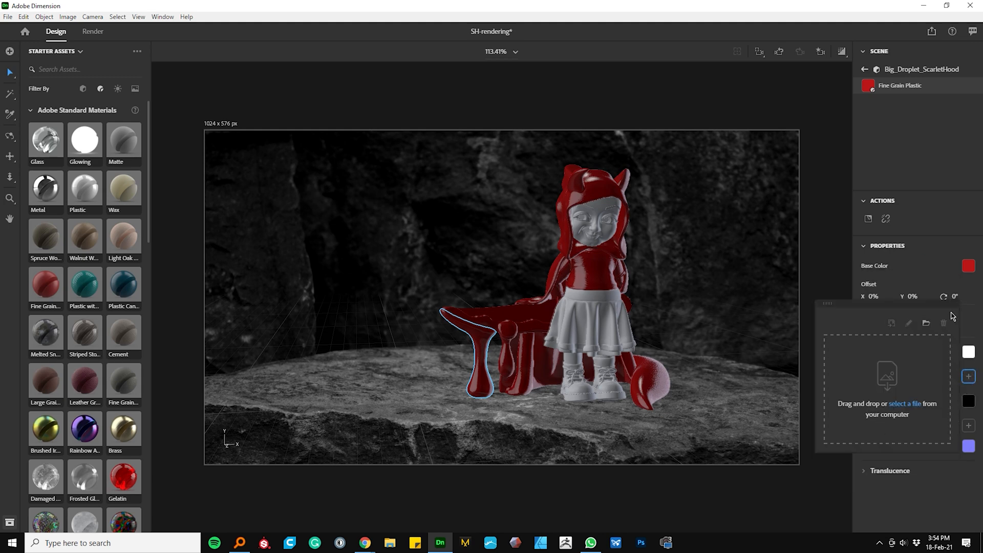
Set the linked red plastic's roughness to 28%, then deselect the model and turn off the render preview
{"action": "left_click", "coordinate": [979, 378]}
{"action": "left_click_drag", "start_coordinate": [958, 385], "coordinate": [915, 392]}
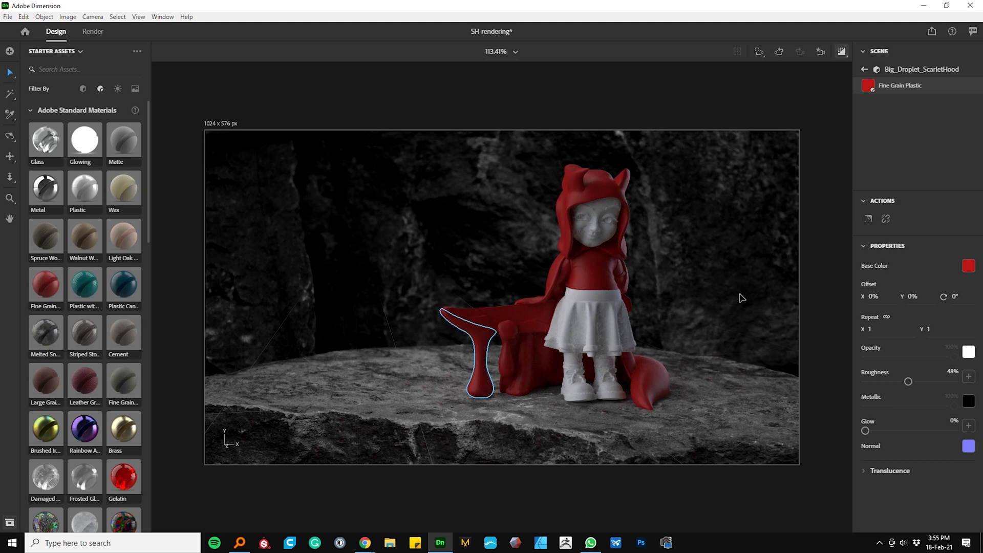
{"action": "left_click_drag", "start_coordinate": [914, 392], "coordinate": [904, 393]}
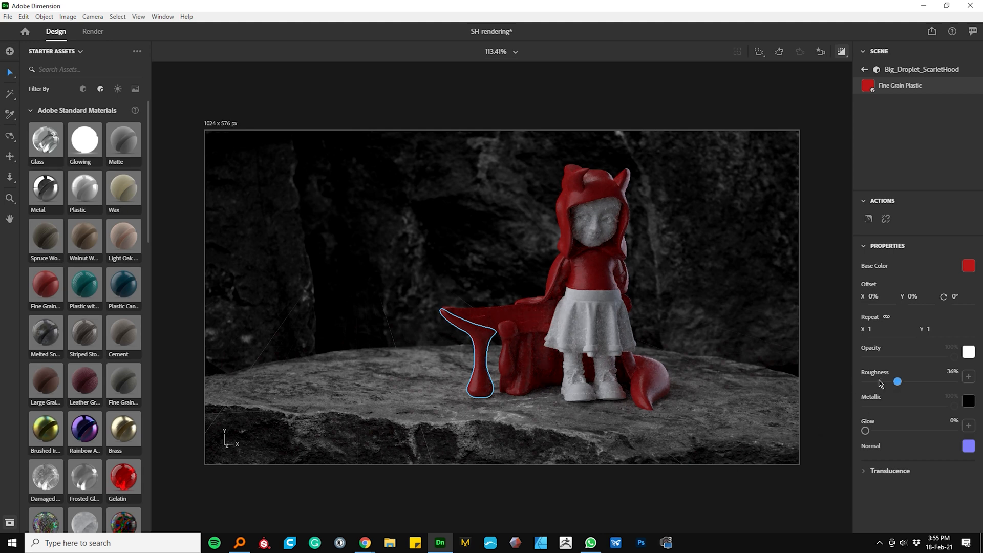
{"action": "left_click_drag", "start_coordinate": [898, 382], "coordinate": [893, 389]}
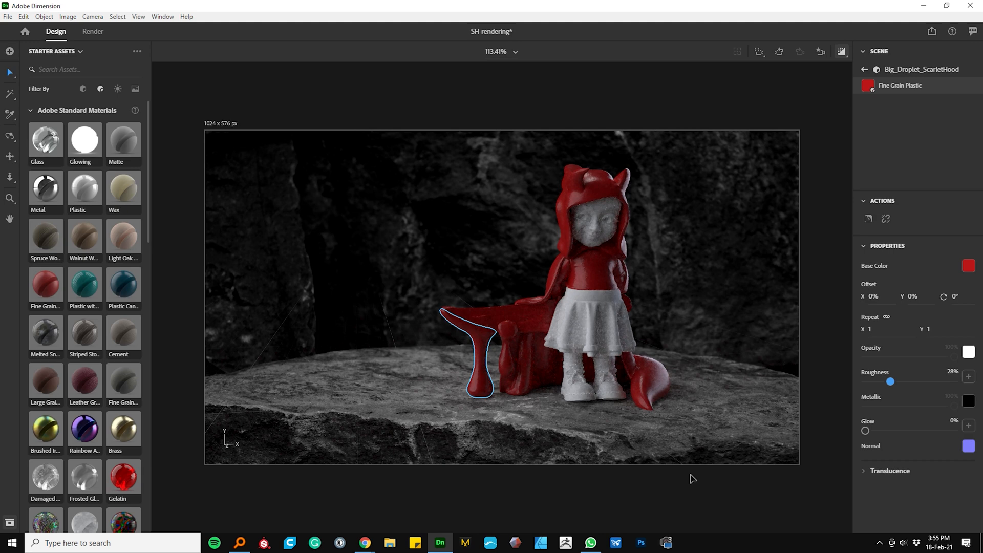
{"action": "left_click", "coordinate": [597, 483]}
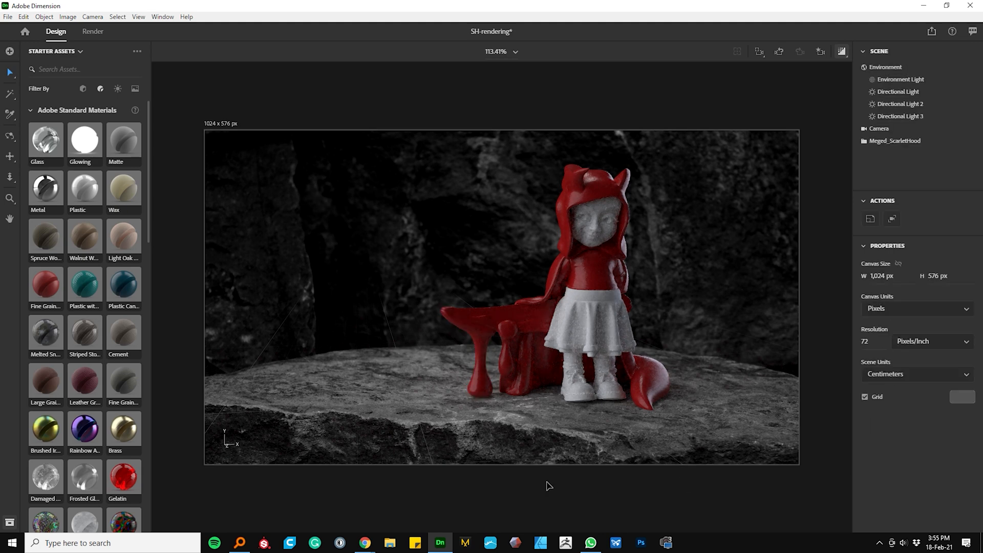
{"action": "left_click", "coordinate": [841, 52]}
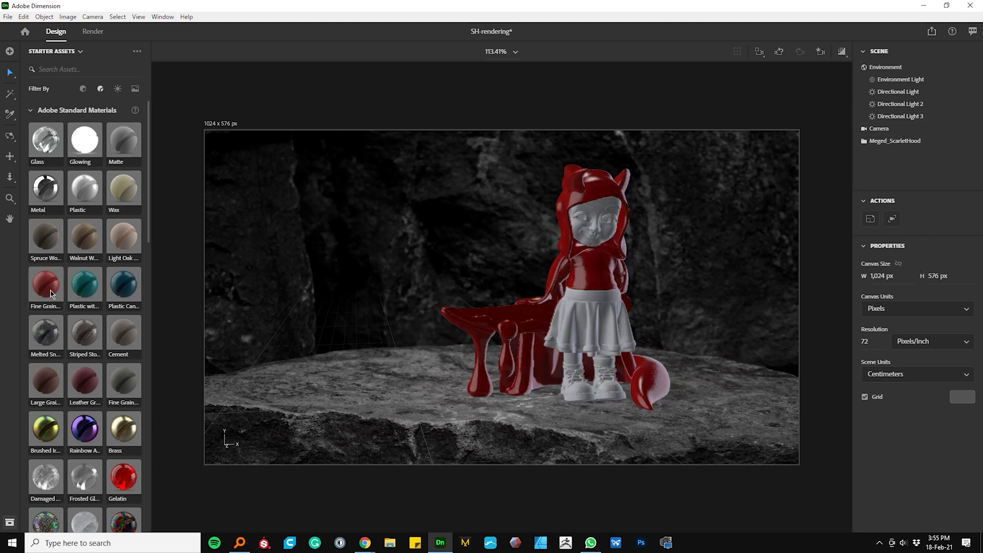
{"action": "left_click_drag", "start_coordinate": [188, 372], "coordinate": [605, 371]}
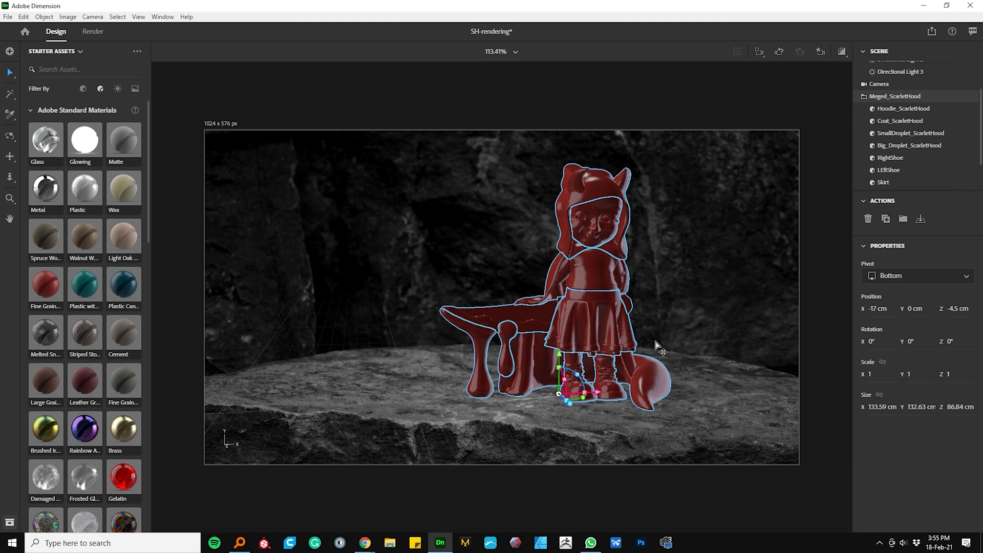
{"action": "key", "text": "ctrl+z"}
{"action": "key", "text": "ctrl+z"}
{"action": "key", "text": "ctrl+z"}
{"action": "key", "text": "ctrl+z"}
Apply the Fine Grain Plastic material to the skirt and change its base color to dark gray
{"action": "double_click", "coordinate": [616, 342]}
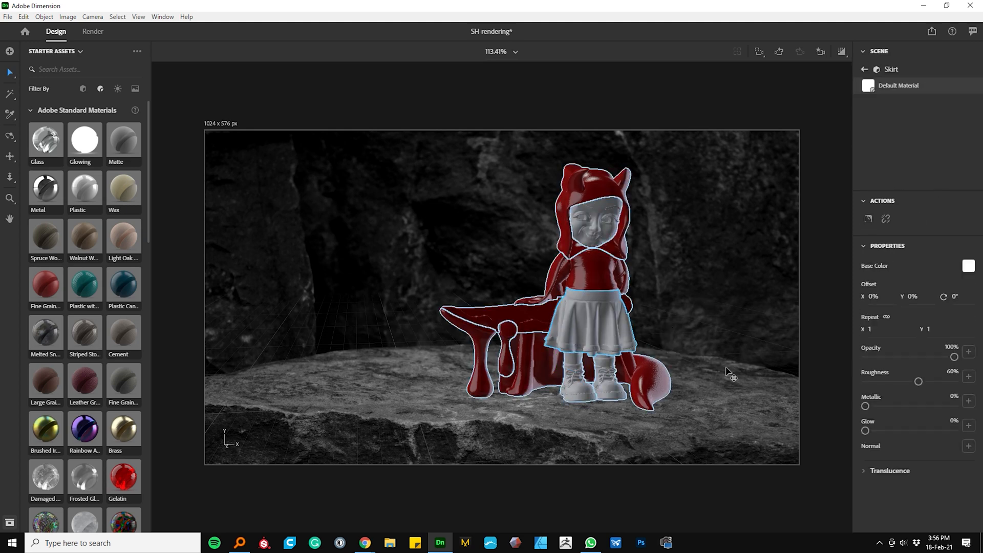
{"action": "left_click_drag", "start_coordinate": [30, 294], "coordinate": [630, 354]}
{"action": "left_click", "coordinate": [969, 266]}
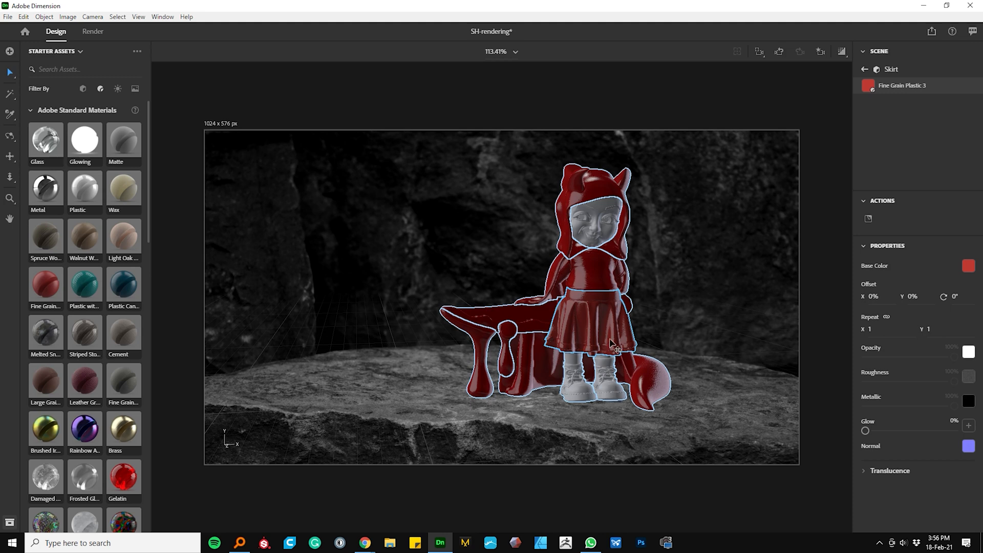
{"action": "left_click", "coordinate": [970, 268]}
{"action": "left_click", "coordinate": [836, 173]}
{"action": "left_click_drag", "start_coordinate": [867, 260], "coordinate": [815, 263]}
{"action": "left_click", "coordinate": [700, 320]}
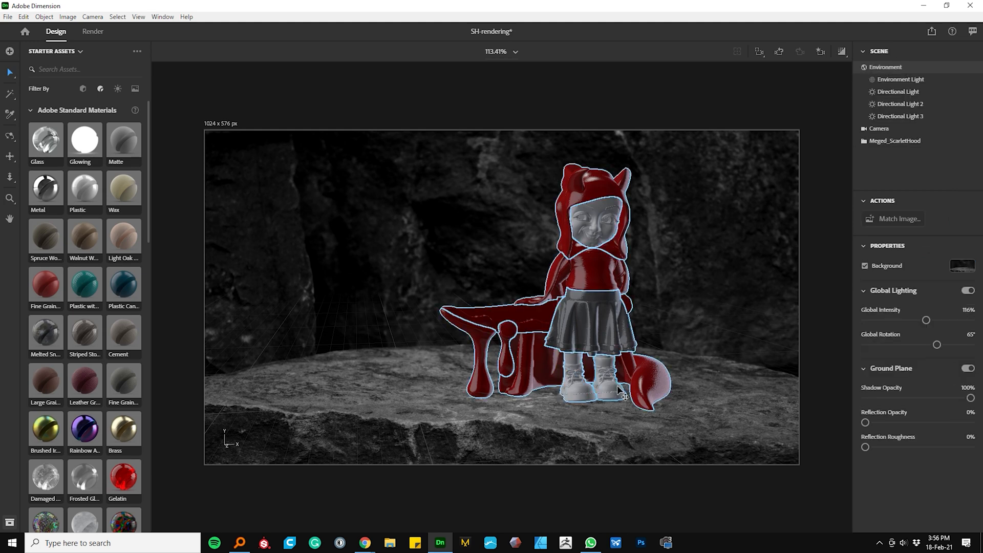
Sample the skirt's gray plastic material onto the right shoe and the left shoe
{"action": "left_click", "coordinate": [621, 392]}
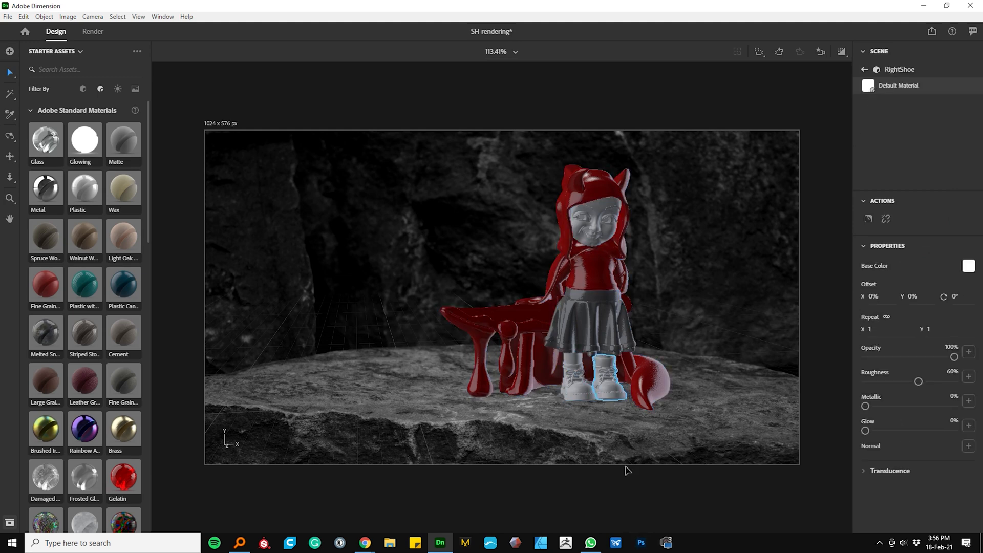
{"action": "key", "text": "i"}
{"action": "left_click", "coordinate": [619, 338]}
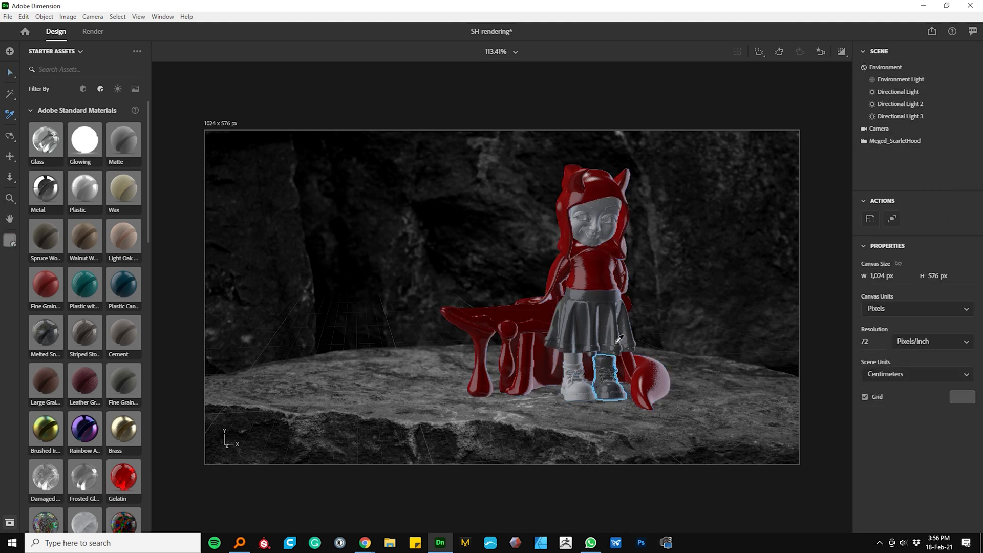
{"action": "key", "text": "v"}
{"action": "left_click", "coordinate": [575, 388]}
{"action": "key", "text": "i"}
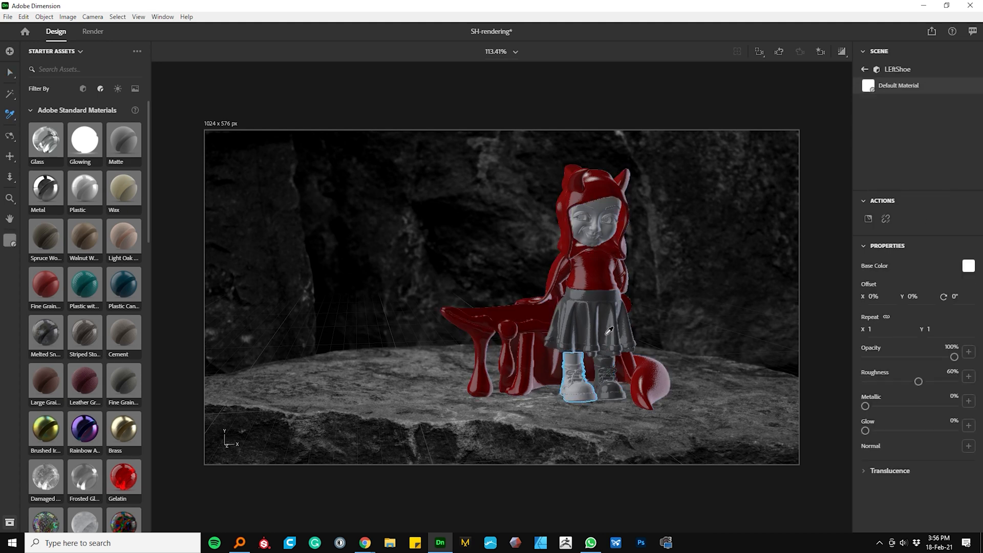
{"action": "left_click", "coordinate": [607, 332]}
{"action": "key", "text": "v"}
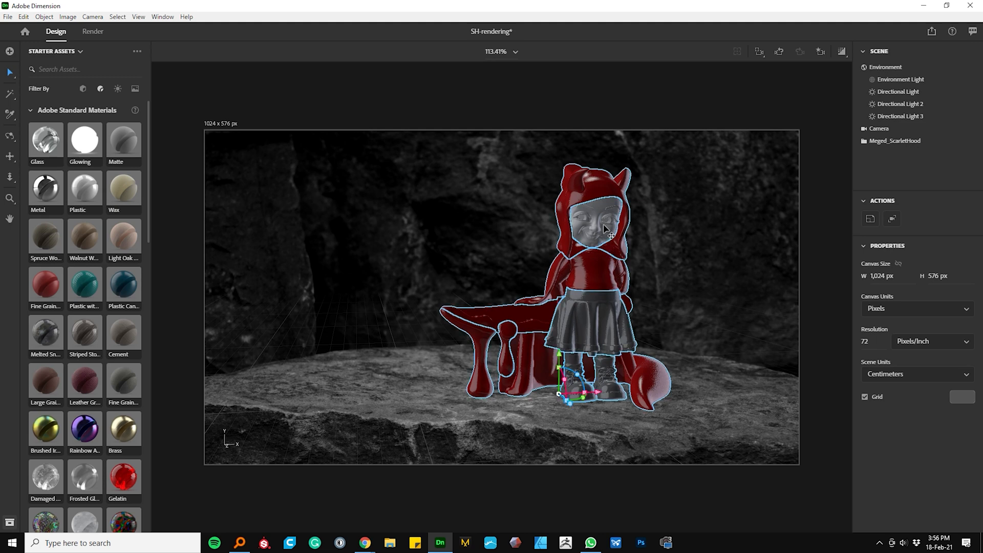
Sample the skirt's gray plastic material onto the face
{"action": "left_click", "coordinate": [604, 223]}
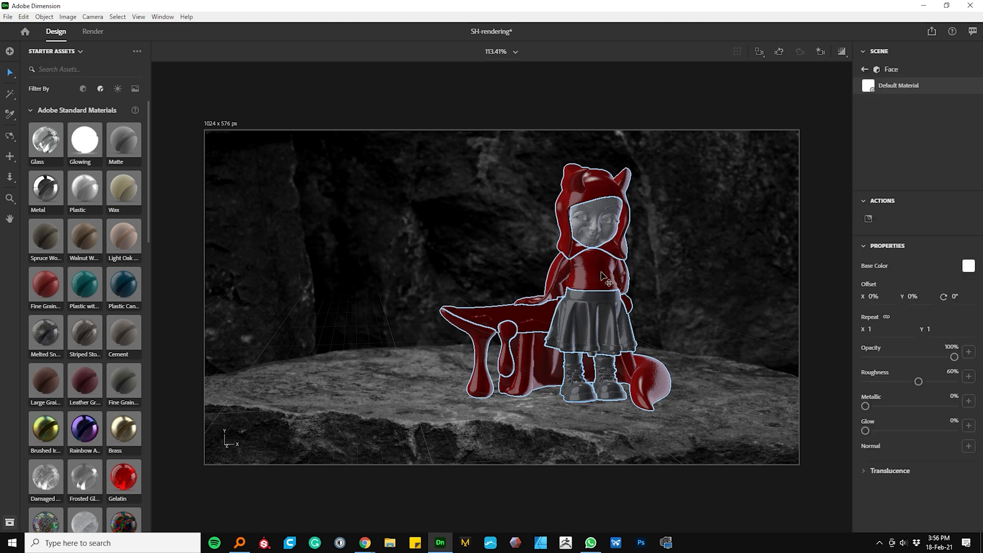
{"action": "key", "text": "i"}
{"action": "left_click", "coordinate": [620, 334]}
{"action": "key", "text": "v"}
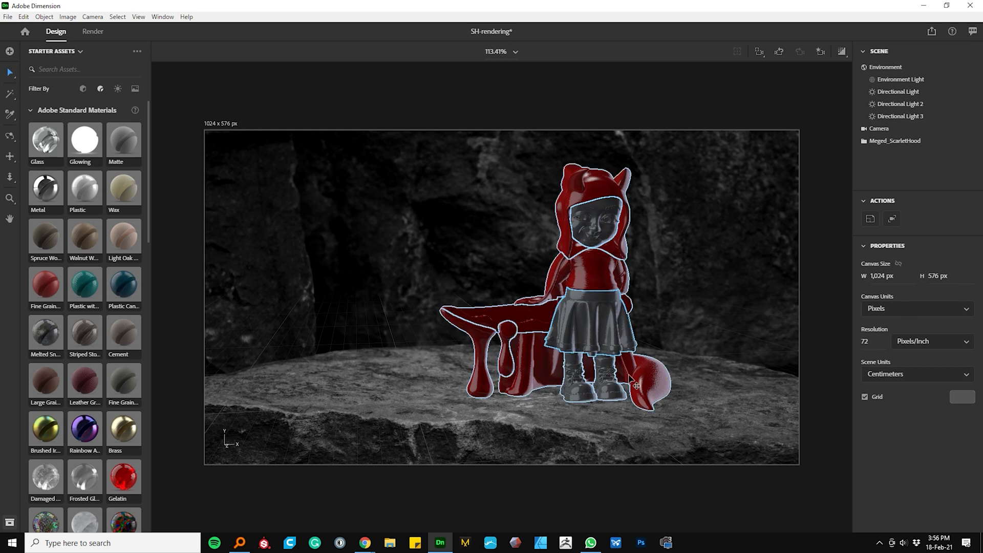
Lighten the base color of the skirt's linked plastic to light gray DBDBDB
{"action": "left_click", "coordinate": [627, 348]}
{"action": "left_click", "coordinate": [967, 265]}
{"action": "left_click_drag", "start_coordinate": [852, 235], "coordinate": [819, 216]}
{"action": "left_click", "coordinate": [913, 106]}
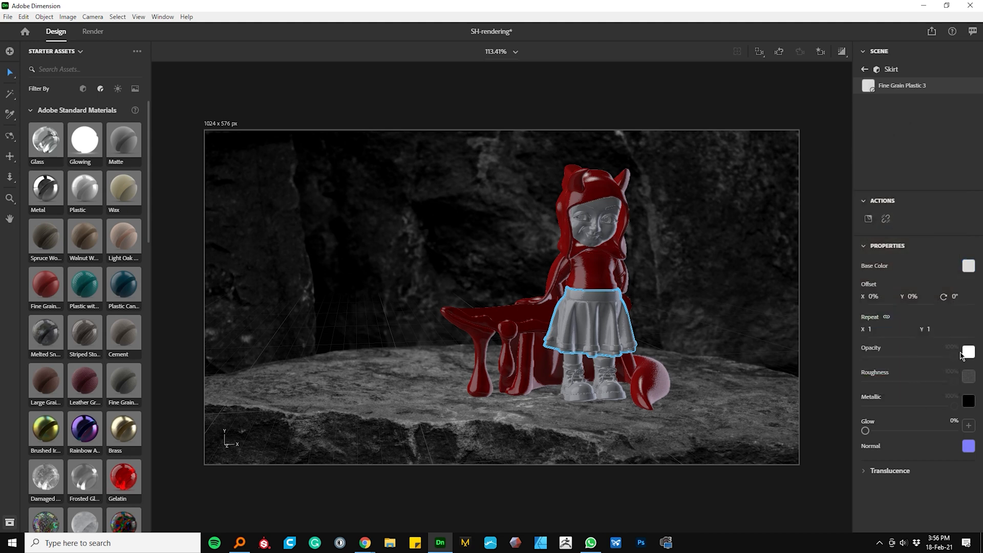
Replace the roughness image of the skirt's plastic with a roughness of 78% and check it in the render preview
{"action": "left_click", "coordinate": [972, 384]}
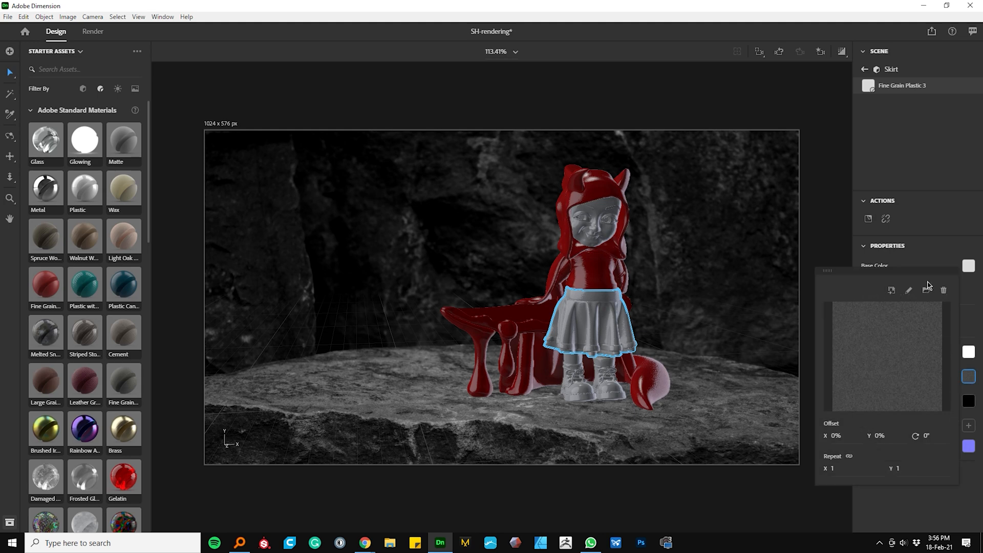
{"action": "left_click", "coordinate": [981, 394]}
{"action": "left_click_drag", "start_coordinate": [959, 387], "coordinate": [942, 390]}
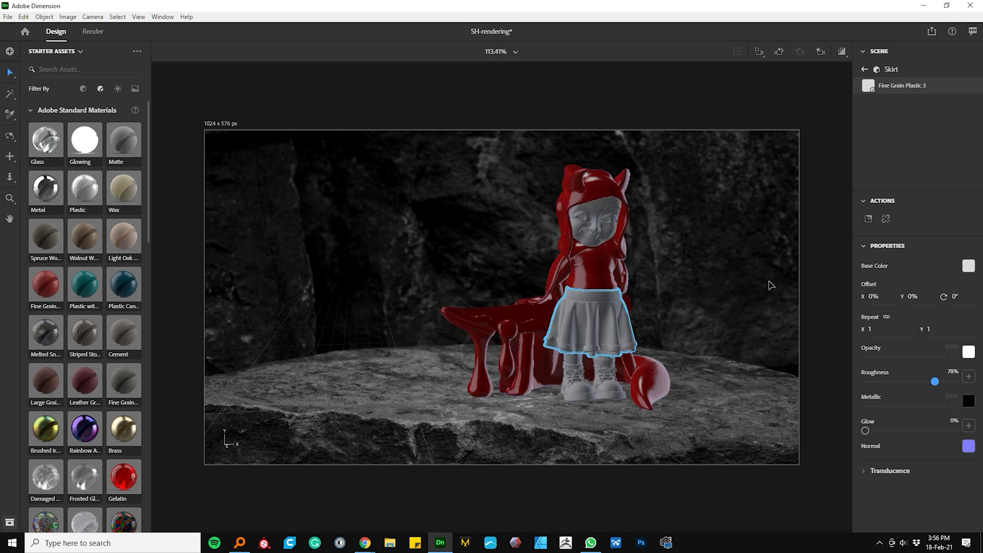
{"action": "left_click", "coordinate": [805, 251]}
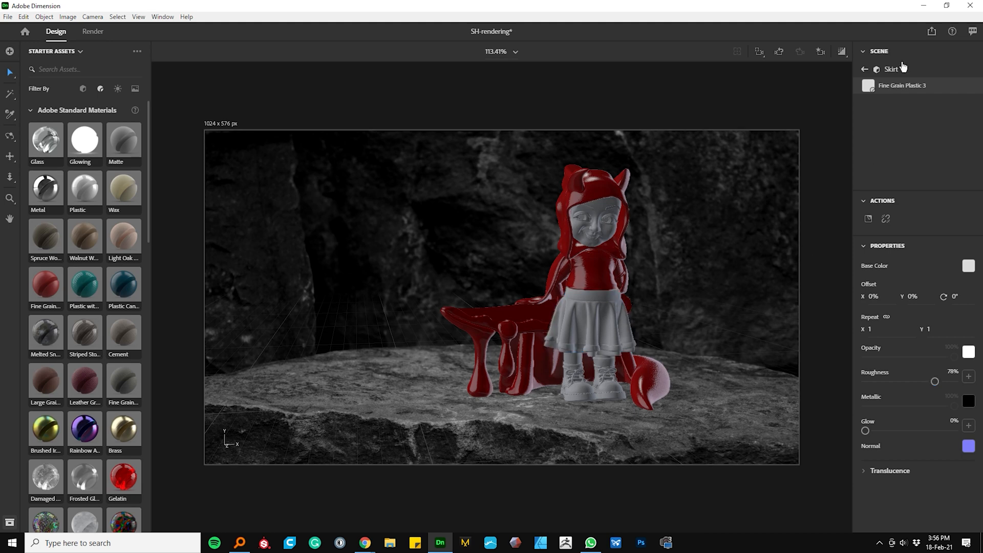
{"action": "left_click", "coordinate": [845, 59]}
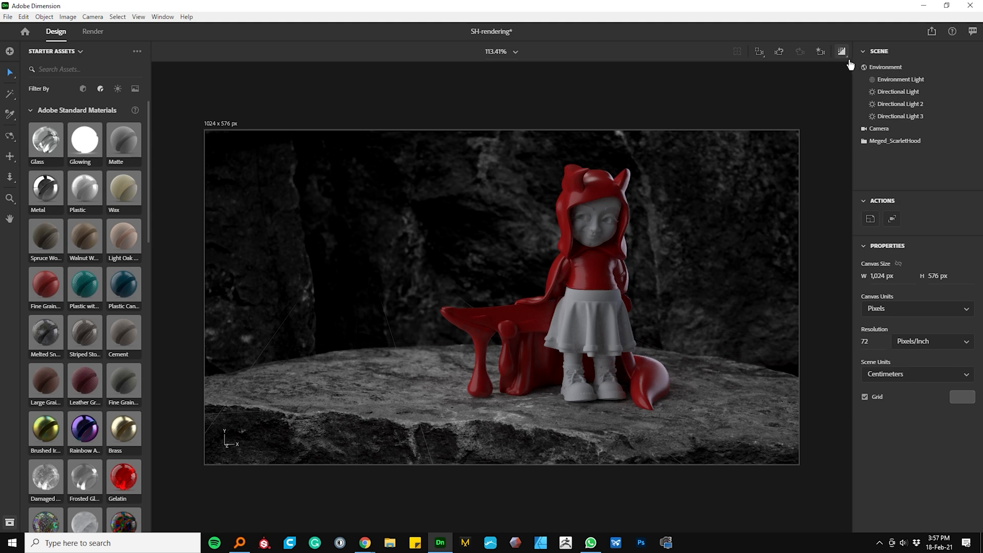
Darken the base color of the skirt's plastic to C9C9C9
{"action": "double_click", "coordinate": [601, 348]}
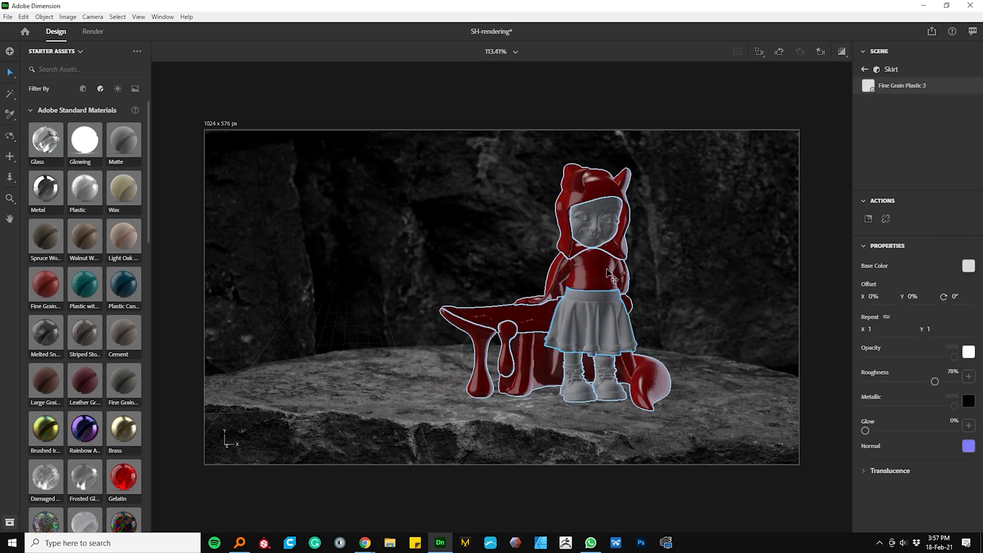
{"action": "left_click", "coordinate": [969, 266]}
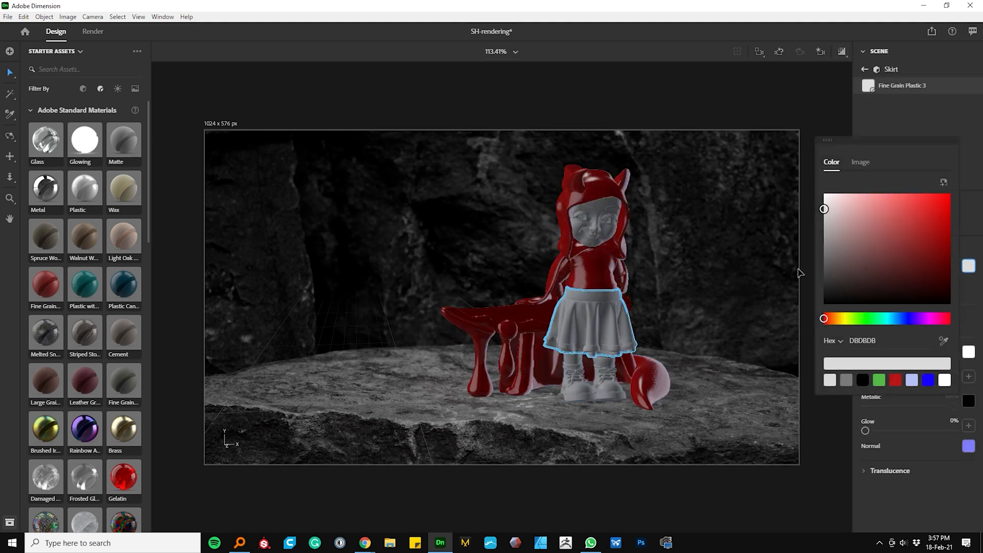
{"action": "left_click_drag", "start_coordinate": [828, 215], "coordinate": [830, 223]}
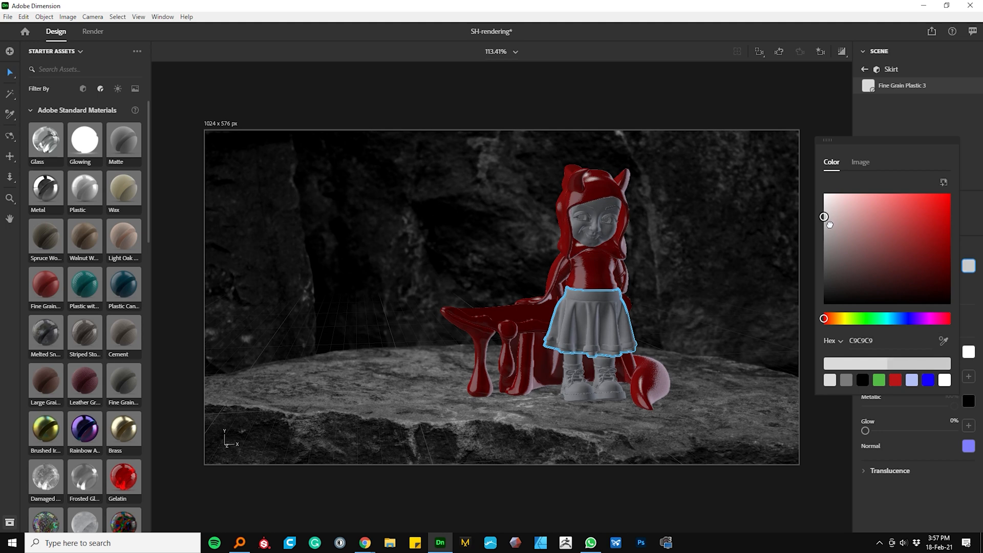
{"action": "left_click", "coordinate": [809, 232]}
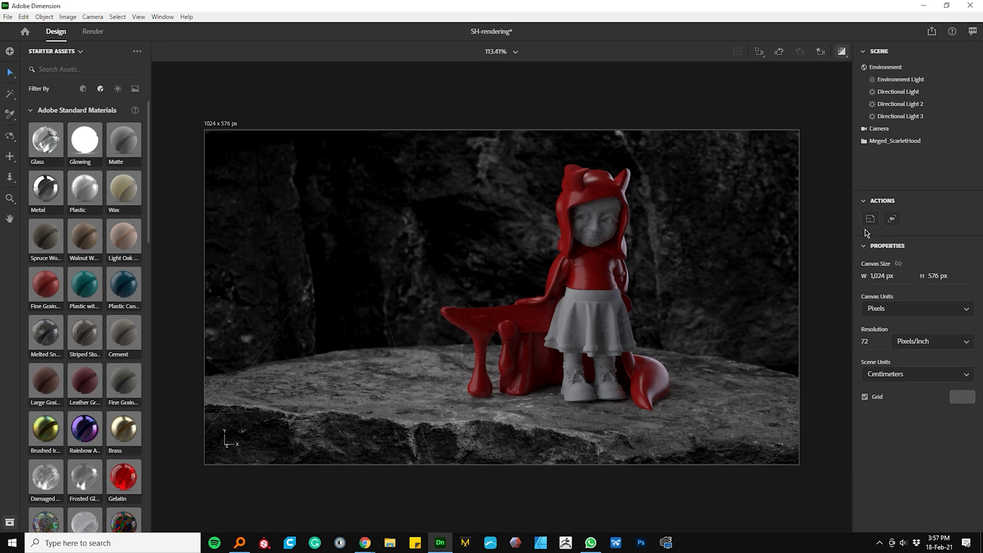
Lighten the base color of the skirt's plastic slightly to a brighter gray and deselect the skirt
{"action": "double_click", "coordinate": [607, 337]}
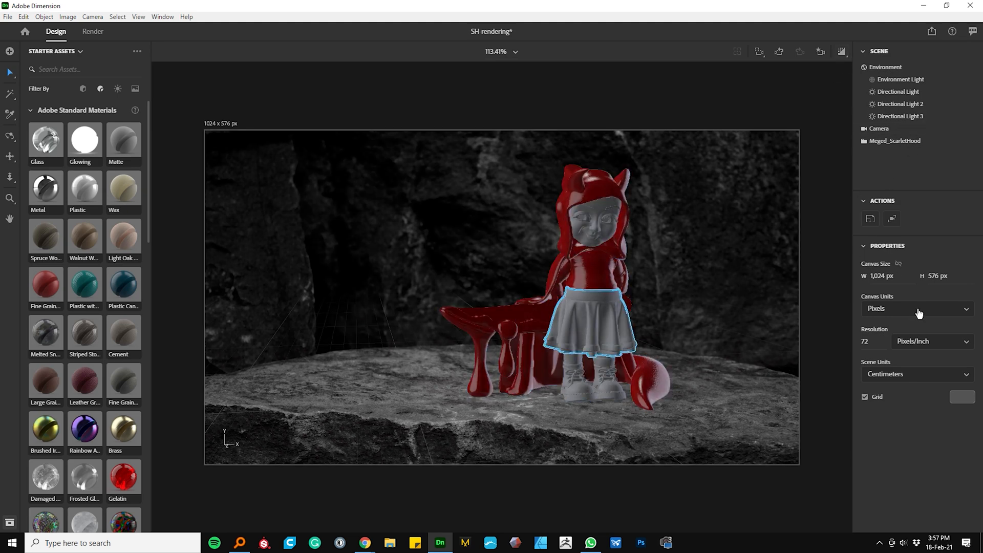
{"action": "left_click", "coordinate": [968, 265]}
{"action": "left_click_drag", "start_coordinate": [826, 221], "coordinate": [824, 211]}
{"action": "left_click", "coordinate": [795, 494]}
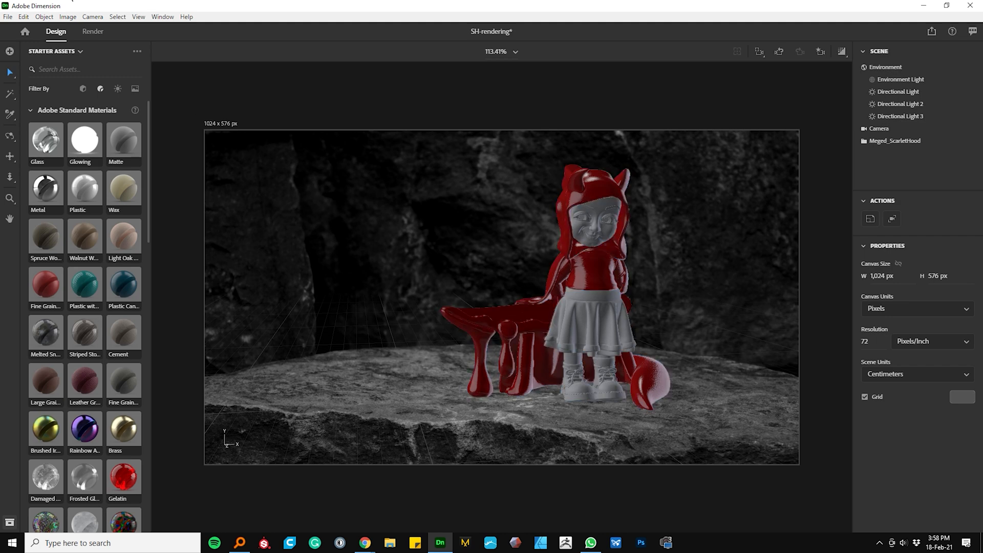
Set up a render of the current view at Low (Fast) quality with the export filename SH-rendering_01LOw
{"action": "left_click", "coordinate": [93, 32]}
{"action": "left_click", "coordinate": [927, 131]}
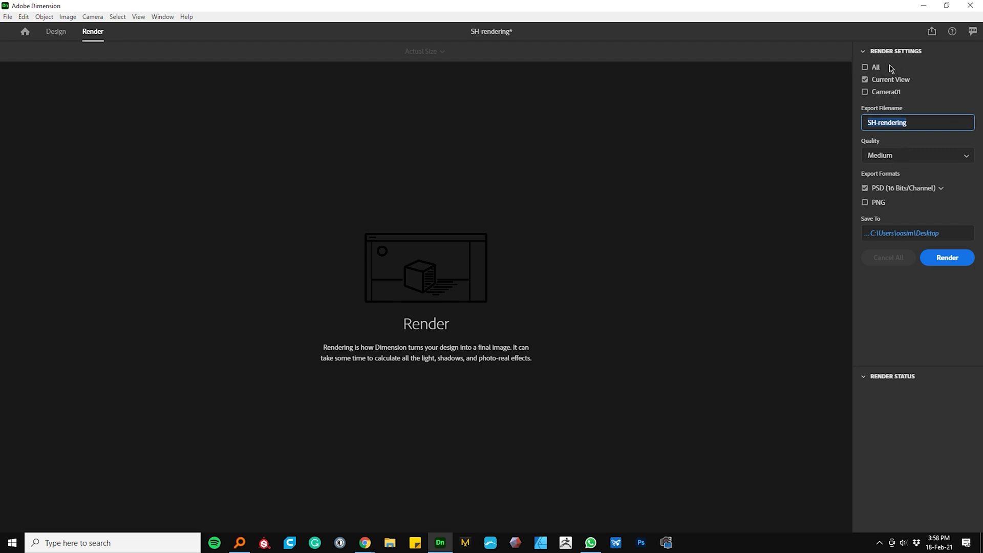
{"action": "left_click", "coordinate": [881, 91]}
{"action": "left_click", "coordinate": [876, 92]}
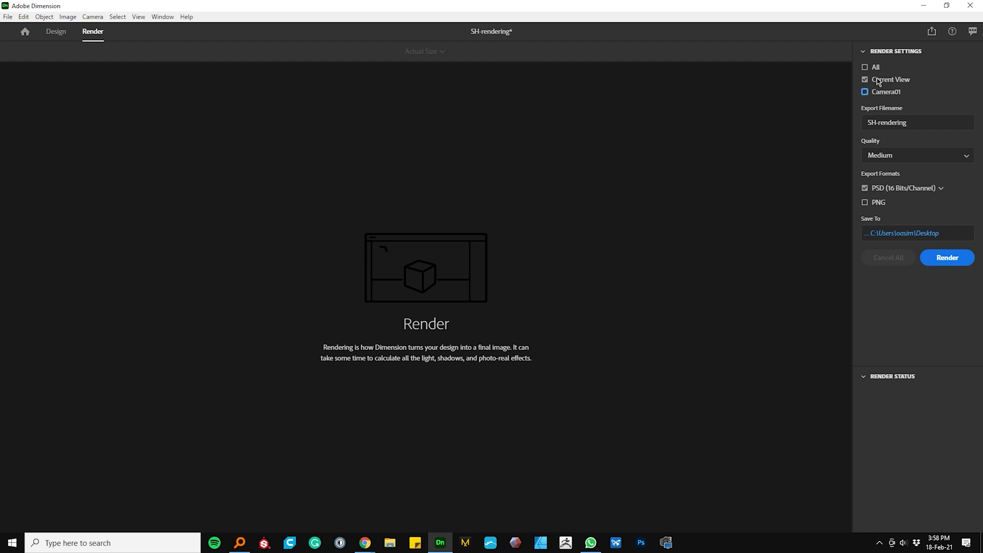
{"action": "left_click", "coordinate": [935, 131]}
{"action": "left_click", "coordinate": [952, 133]}
{"action": "left_click", "coordinate": [926, 158]}
{"action": "left_click", "coordinate": [922, 172]}
{"action": "left_click", "coordinate": [931, 130]}
{"action": "key", "text": "Right"}
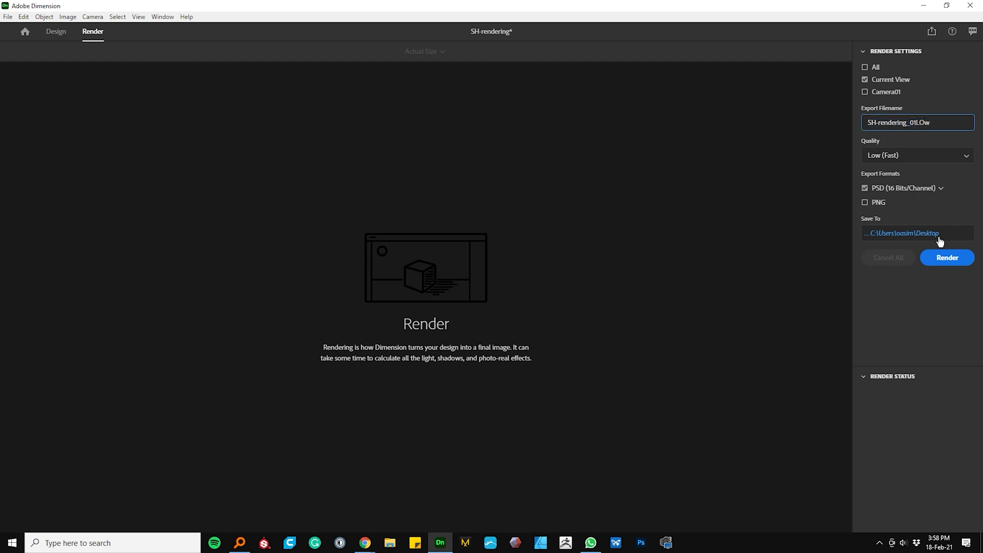
Render the current view under the corrected export filename SH-rendering_01Low and inspect the result fitted to the screen and at actual size
{"action": "left_click", "coordinate": [922, 129]}
{"action": "key", "text": "Right"}
{"action": "left_click", "coordinate": [947, 260]}
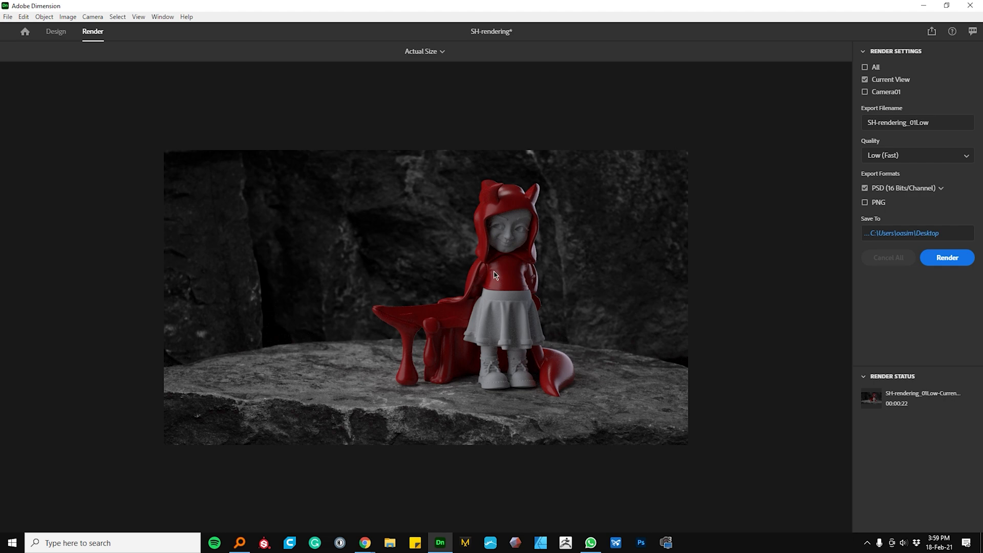
{"action": "left_click", "coordinate": [443, 51]}
{"action": "left_click", "coordinate": [449, 94]}
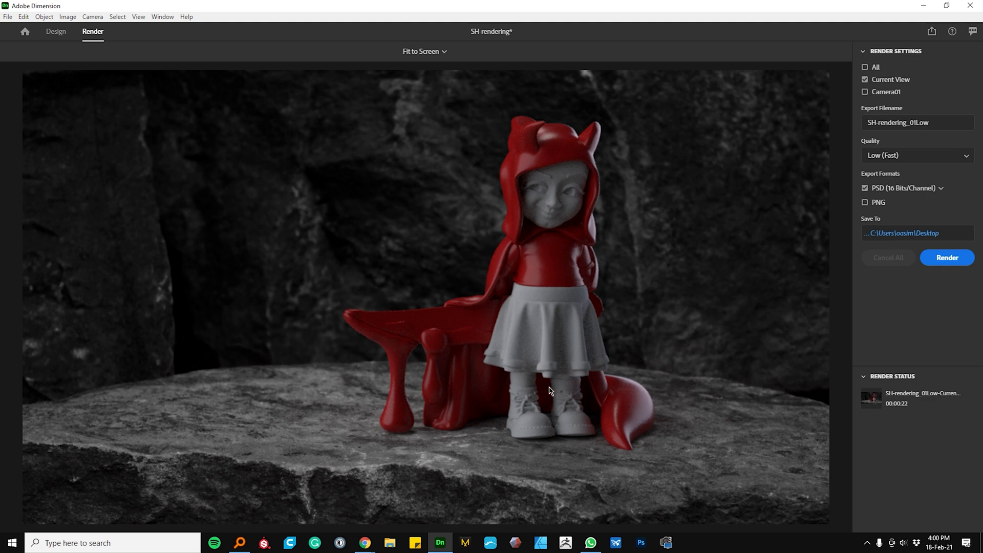
{"action": "left_click", "coordinate": [433, 55]}
{"action": "left_click", "coordinate": [438, 71]}
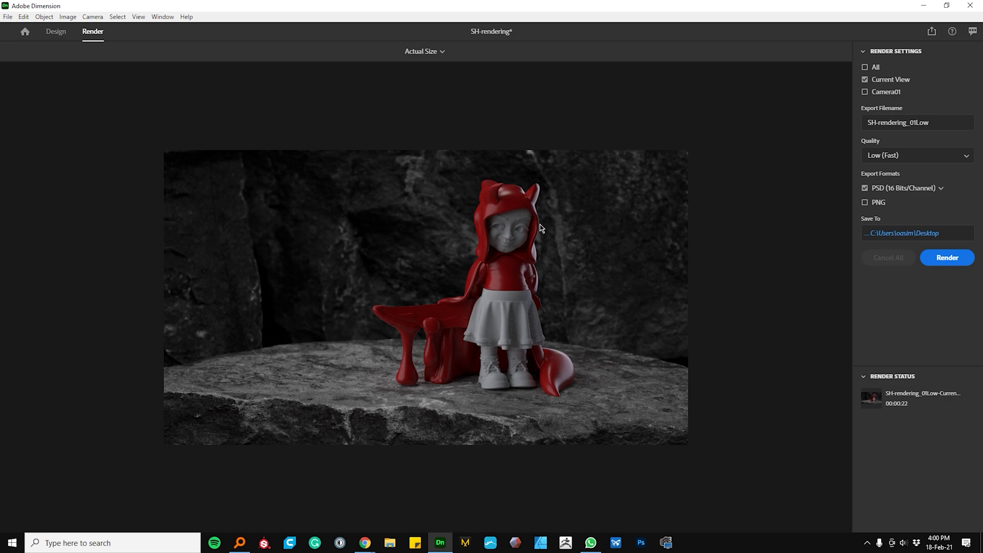
Return to the scene design and resize the canvas to 2,048 x 1,152 px with constrained proportions, keeping the whole canvas in view
{"action": "left_click", "coordinate": [56, 32]}
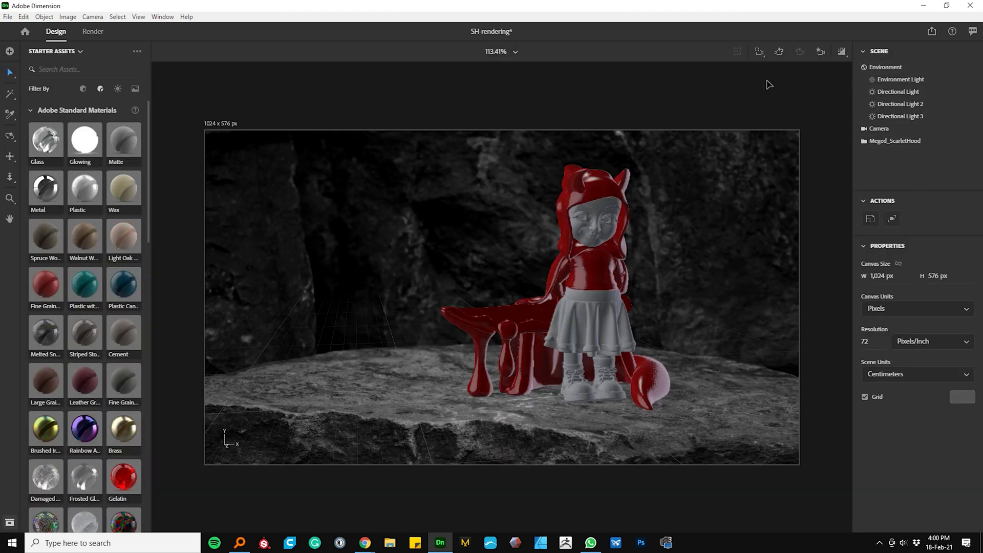
{"action": "left_click", "coordinate": [900, 69]}
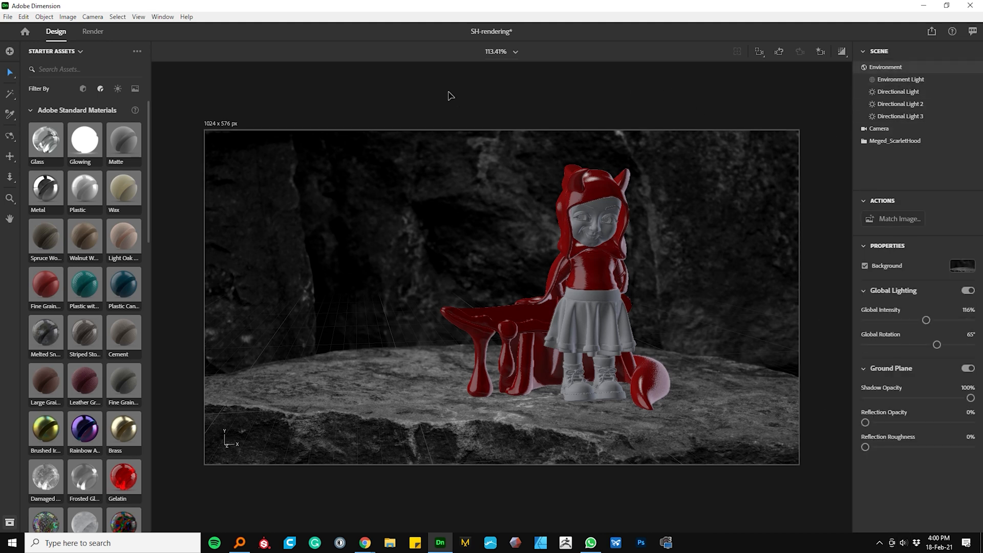
{"action": "left_click", "coordinate": [543, 100]}
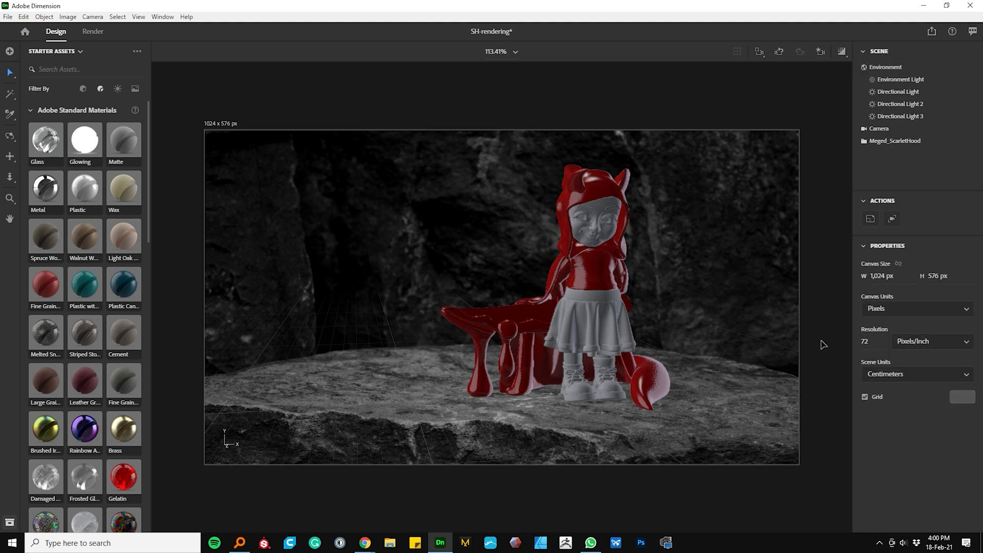
{"action": "left_click", "coordinate": [891, 276]}
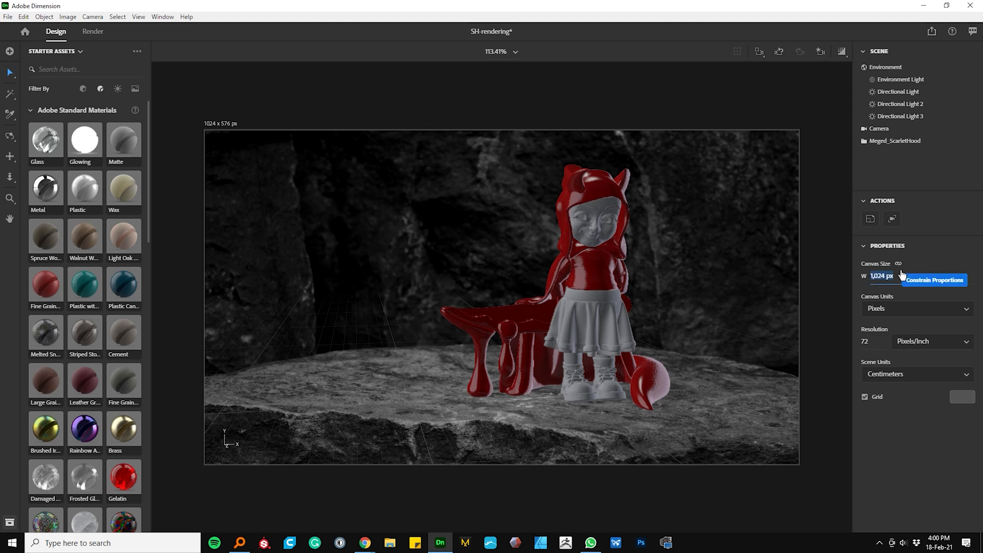
{"action": "type", "text": "2,"}
{"action": "type", "text": "048"}
{"action": "key", "text": "Return"}
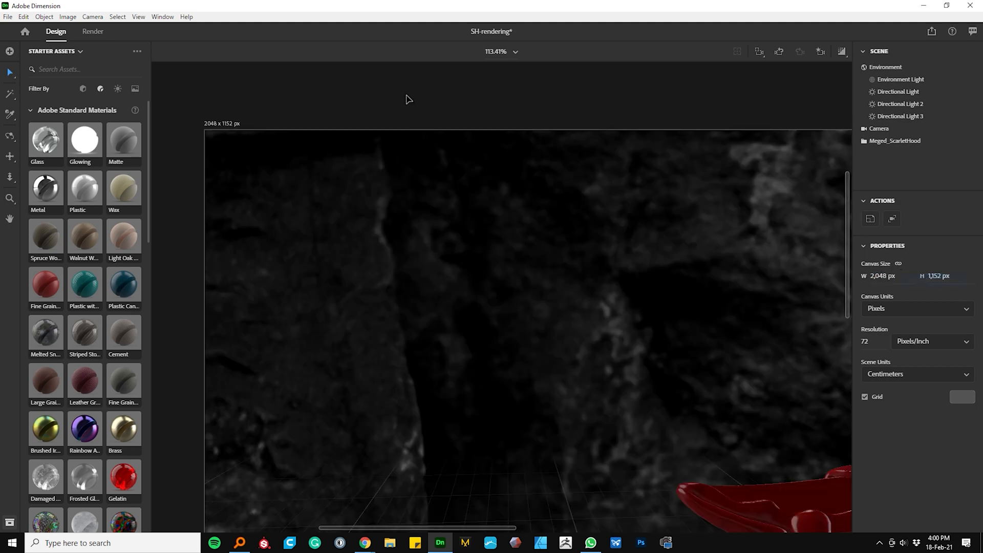
{"action": "left_click", "coordinate": [514, 52]}
{"action": "left_click", "coordinate": [507, 72]}
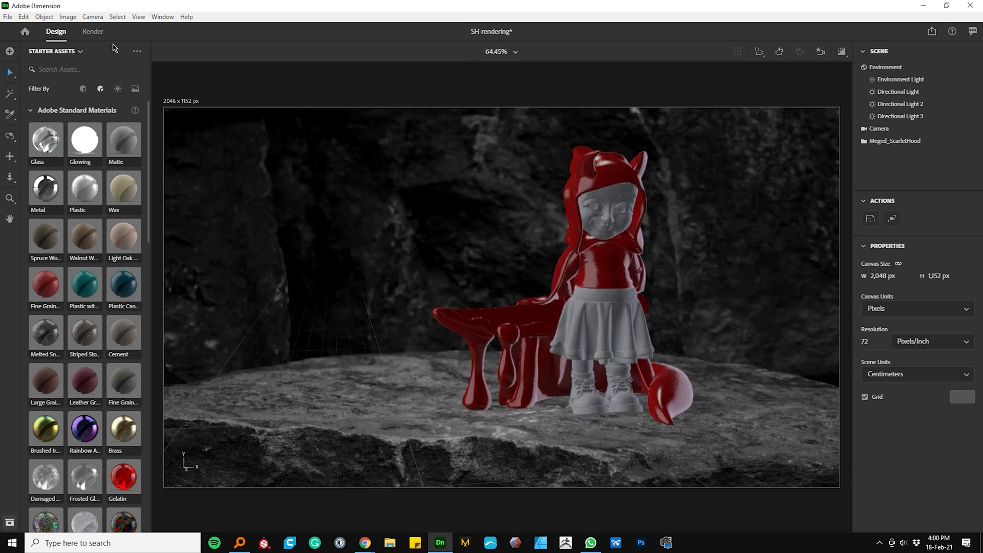
Review the low-quality render fitted to the screen and set the render quality to Medium
{"action": "left_click", "coordinate": [94, 32]}
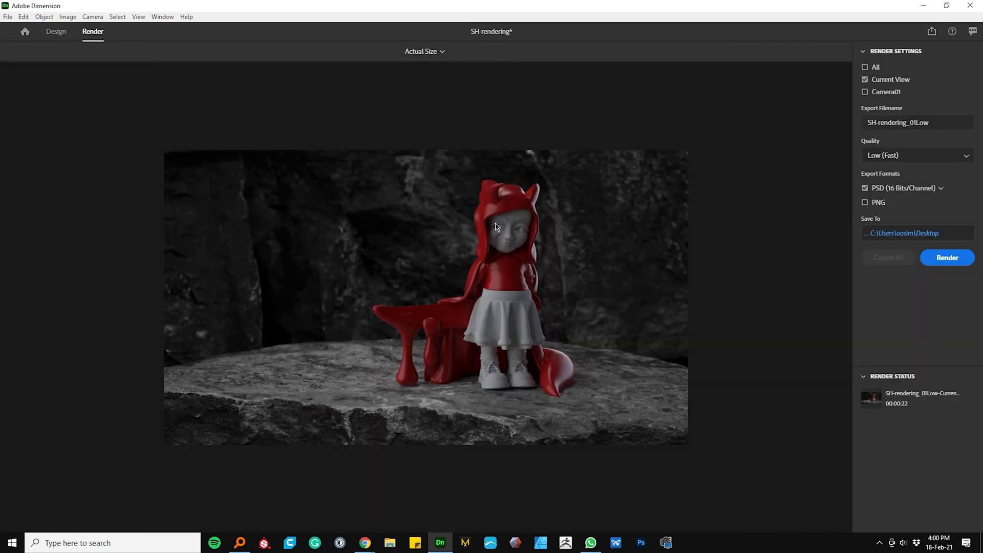
{"action": "left_click", "coordinate": [444, 55]}
{"action": "left_click", "coordinate": [439, 85]}
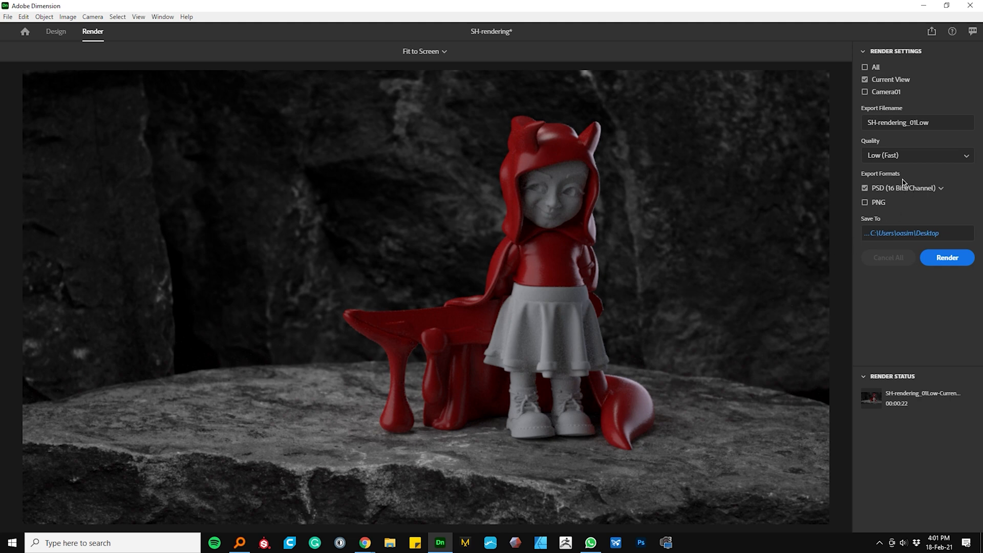
{"action": "left_click", "coordinate": [926, 159]}
{"action": "left_click", "coordinate": [919, 187]}
{"action": "left_click", "coordinate": [910, 161]}
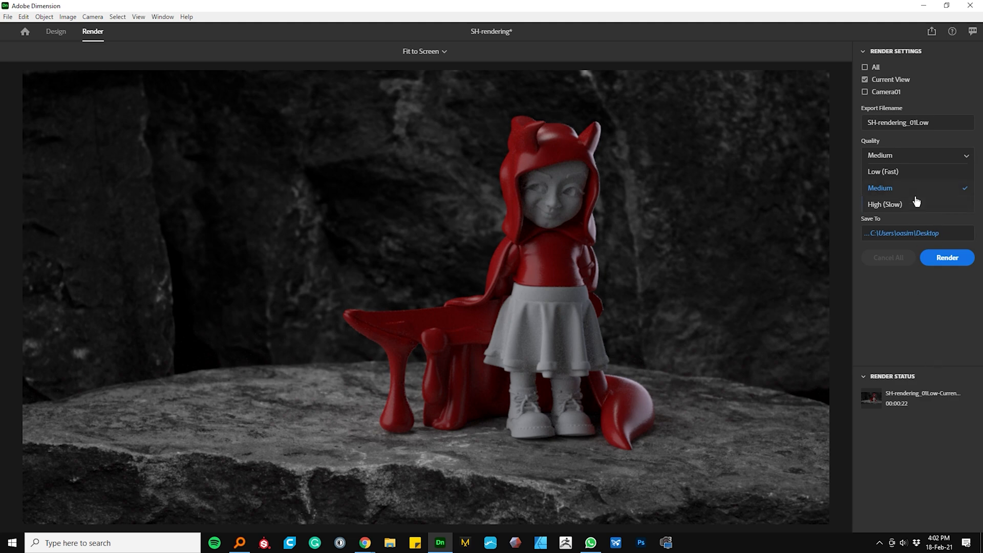
{"action": "left_click", "coordinate": [921, 195]}
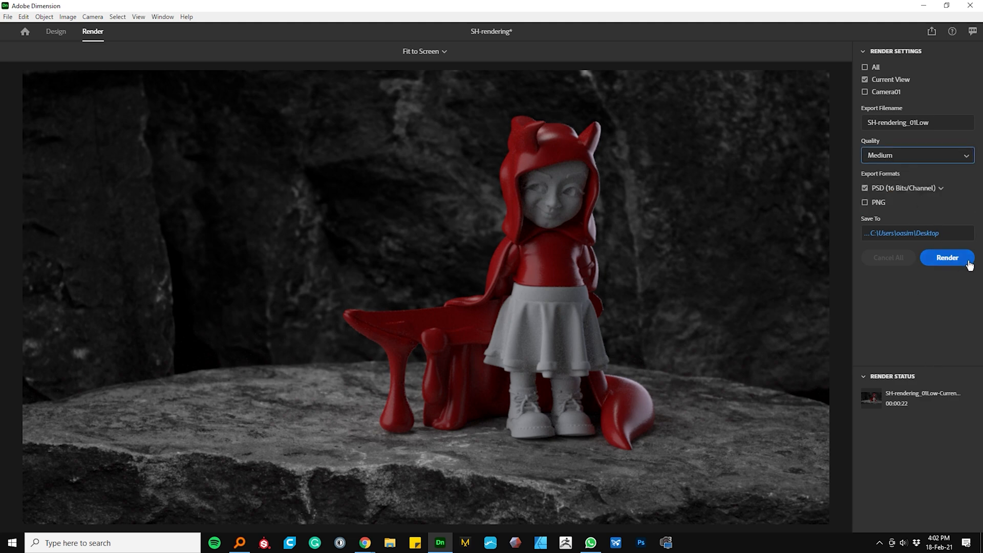
Change the export filename to SH-rendering_01Med and render the current view
{"action": "left_click", "coordinate": [940, 134]}
{"action": "left_click", "coordinate": [951, 134]}
{"action": "key", "text": "BackSpace"}
{"action": "key", "text": "BackSpace"}
{"action": "key", "text": "BackSpace"}
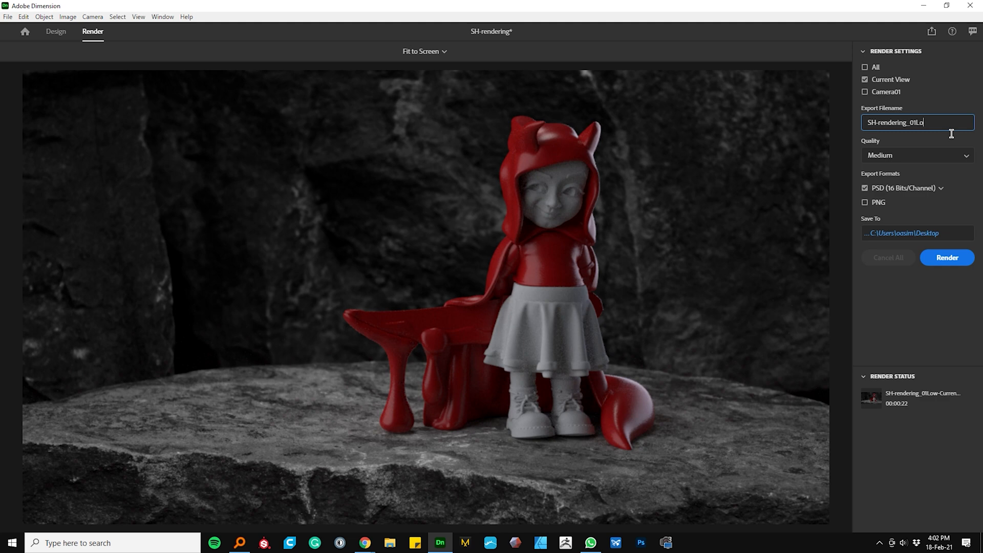
{"action": "type", "text": "Med"}
{"action": "left_click", "coordinate": [965, 267]}
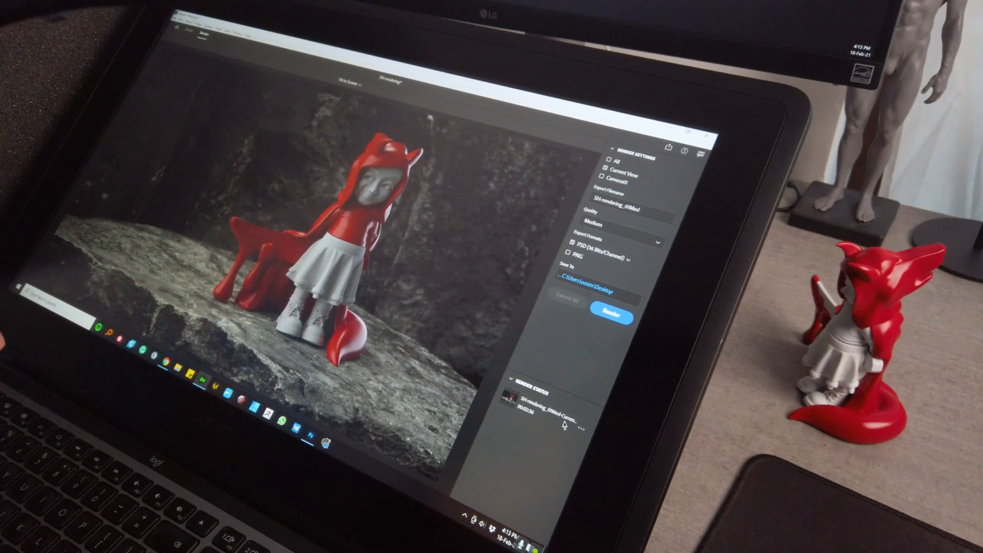
Open the finished medium-quality render in Photoshop and collapse the Additional Layers group
{"action": "left_click", "coordinate": [581, 429]}
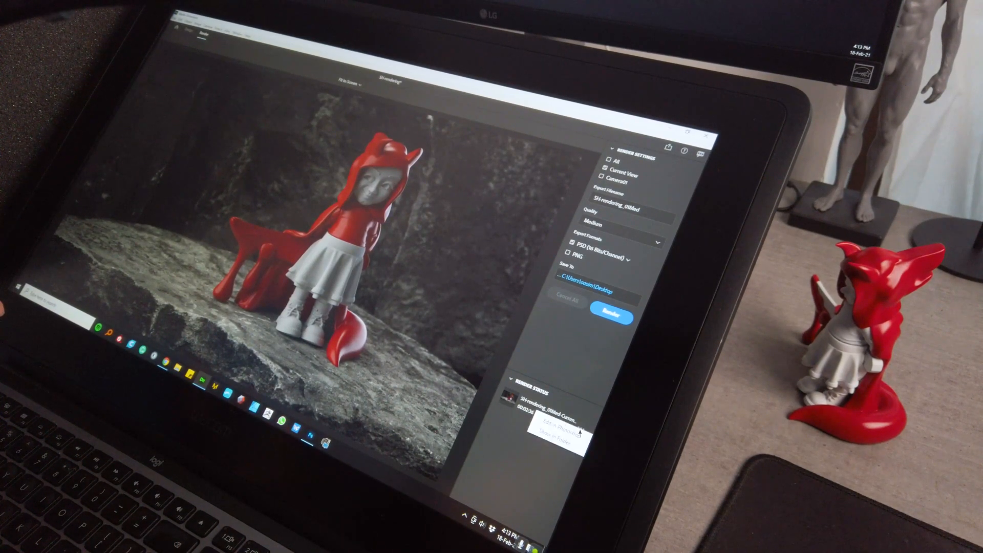
{"action": "left_click", "coordinate": [572, 429]}
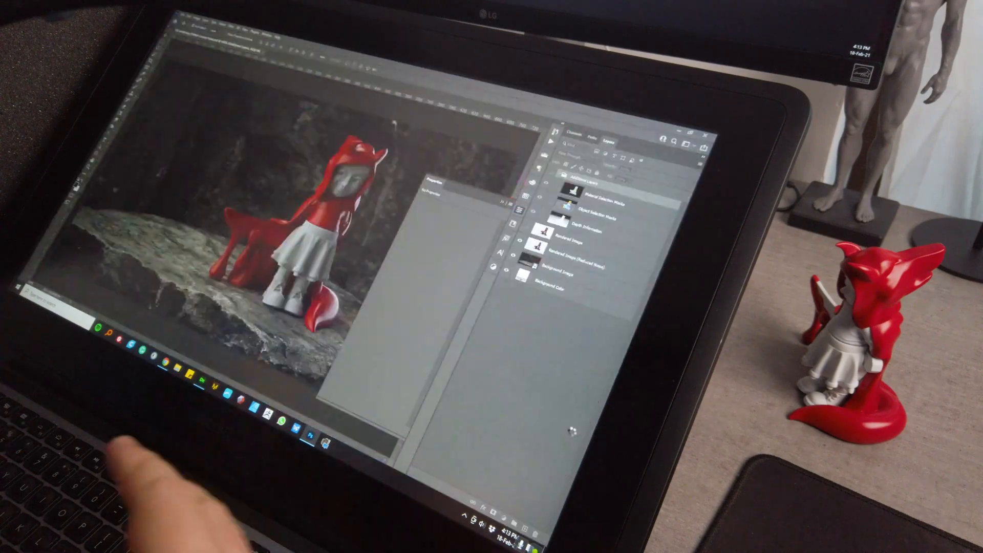
{"action": "left_click", "coordinate": [519, 209]}
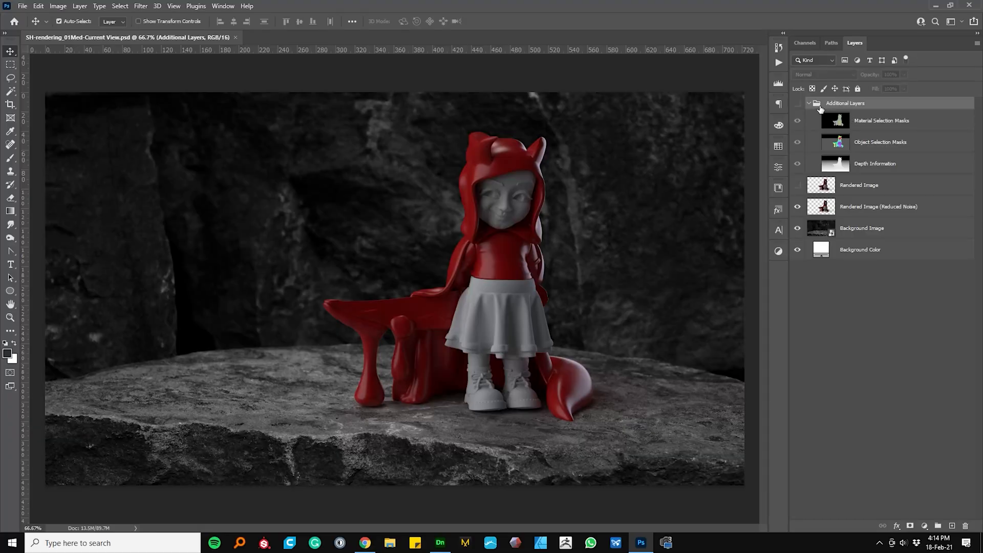
{"action": "left_click", "coordinate": [809, 103]}
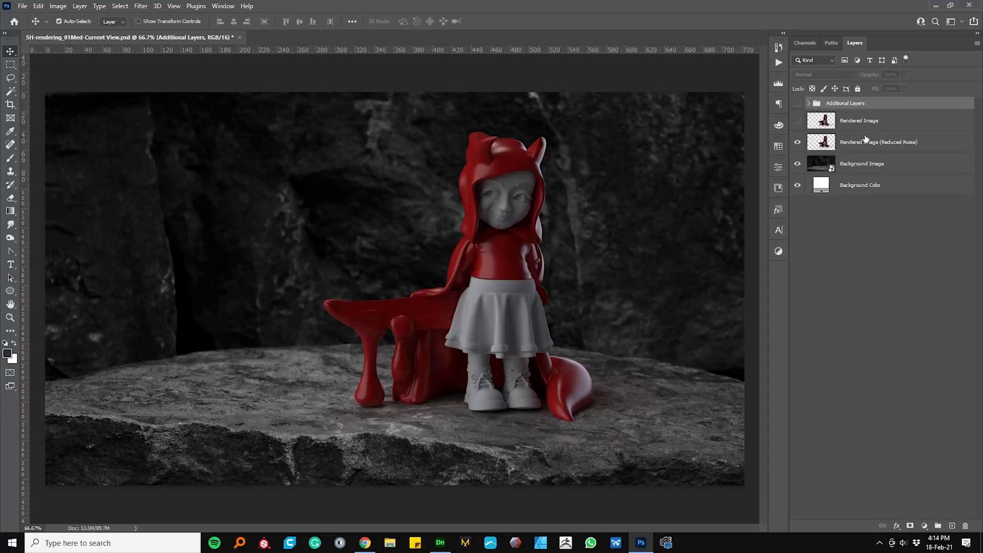
Temporarily hide the Rendered Image (Reduced Noise) layer and examine the contents of the Background Image smart object
{"action": "left_click", "coordinate": [797, 142]}
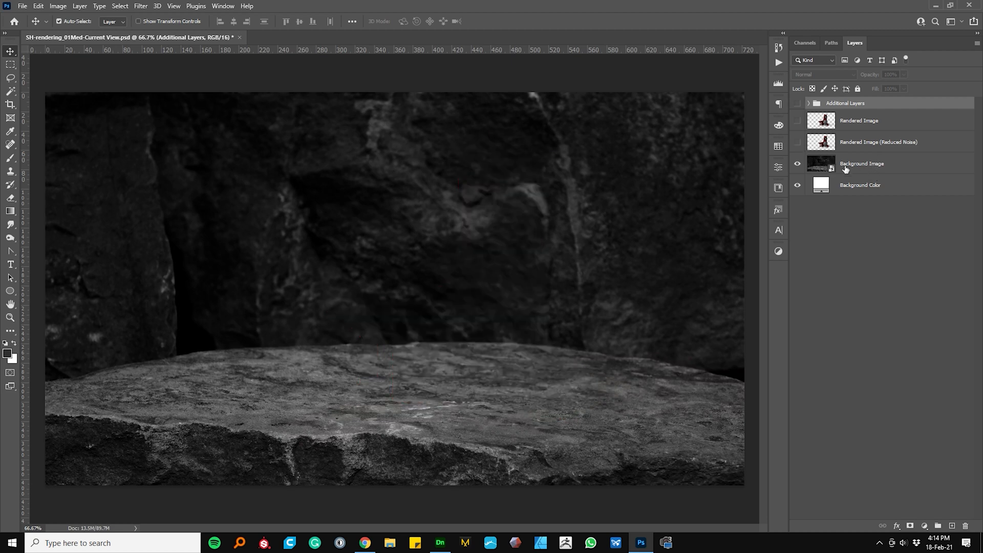
{"action": "left_click", "coordinate": [846, 168]}
{"action": "double_click", "coordinate": [819, 167]}
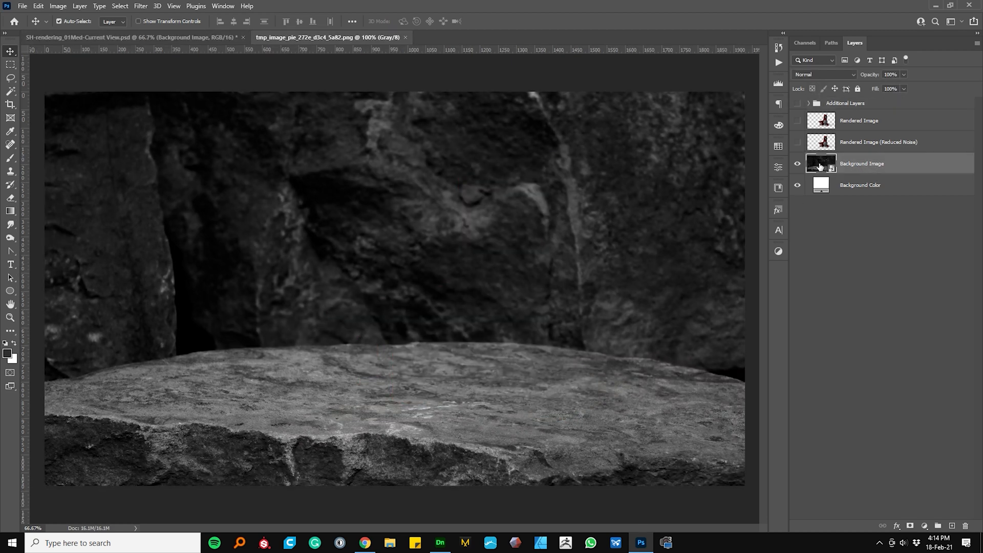
{"action": "left_click", "coordinate": [403, 38]}
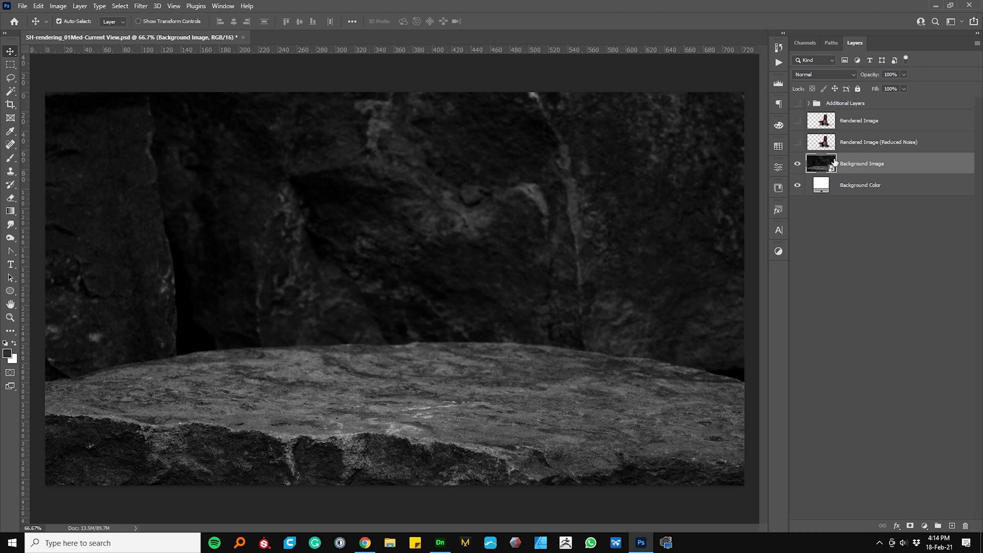
{"action": "left_click", "coordinate": [868, 146]}
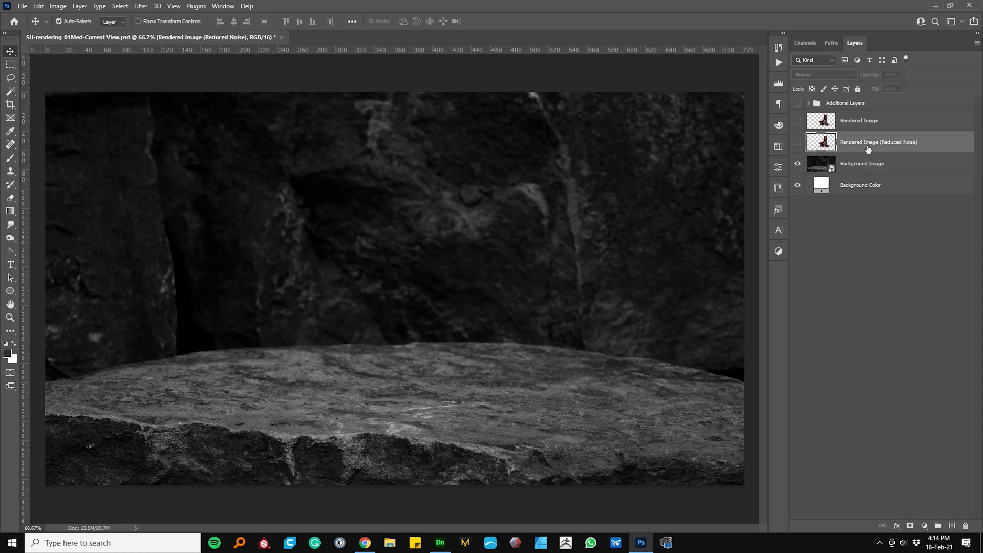
{"action": "left_click", "coordinate": [801, 144]}
Compare the noise in the Rendered Image layer with the reduced-noise version up close on the figure's skirt, shirt and face
{"action": "key", "text": "z"}
{"action": "double_click", "coordinate": [511, 280]}
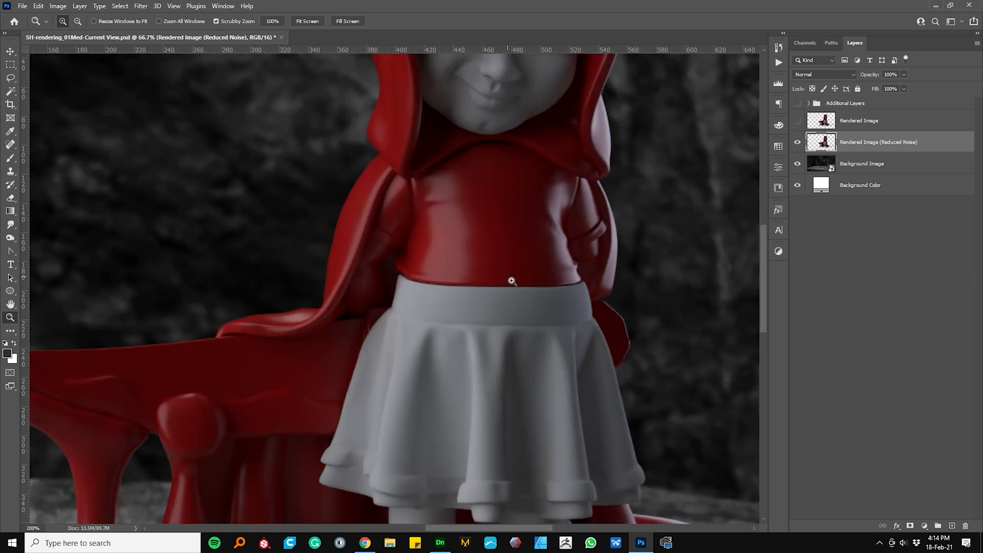
{"action": "left_click", "coordinate": [511, 281]}
{"action": "left_click_drag", "start_coordinate": [498, 331], "coordinate": [481, 404]}
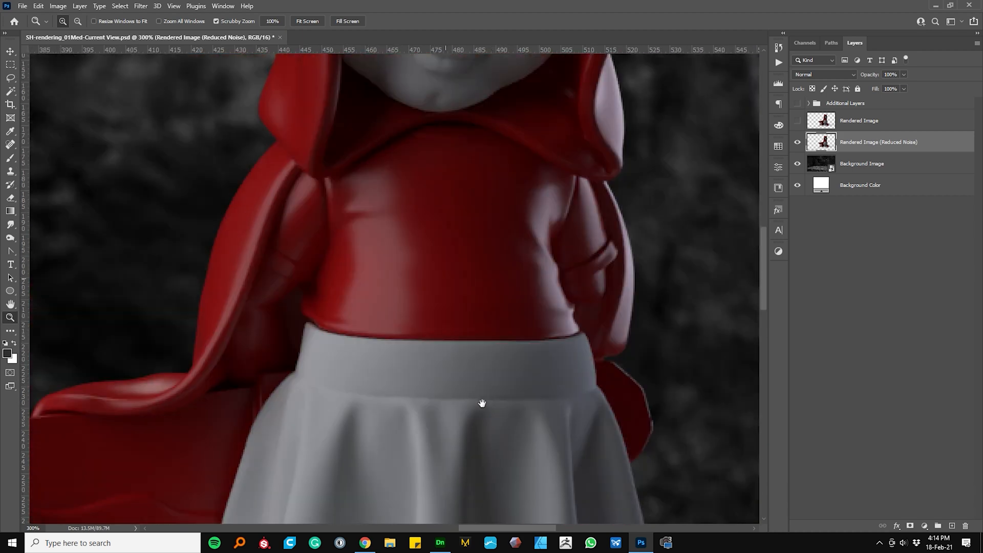
{"action": "left_click", "coordinate": [797, 120]}
{"action": "left_click_drag", "start_coordinate": [588, 347], "coordinate": [518, 259]}
{"action": "right_click", "coordinate": [544, 275]}
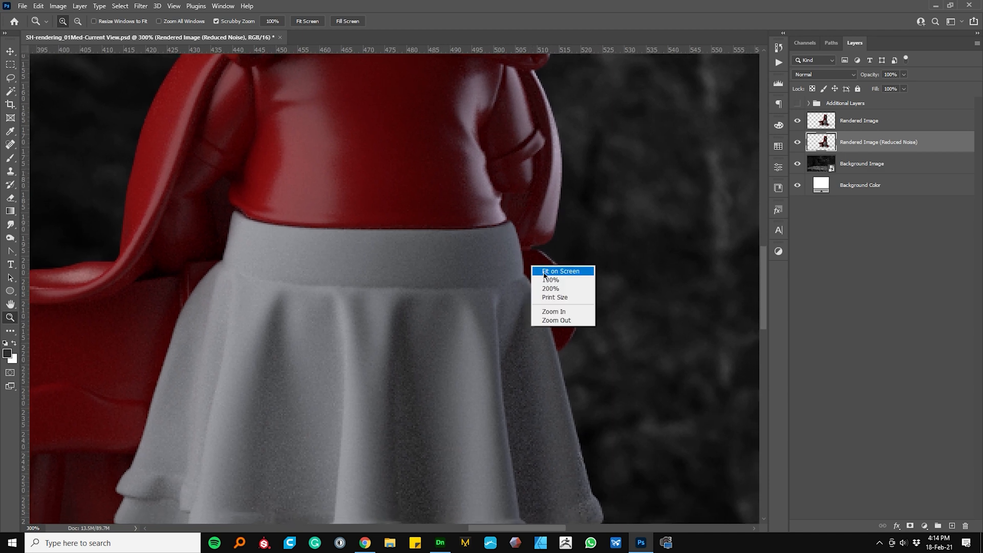
{"action": "left_click", "coordinate": [555, 272]}
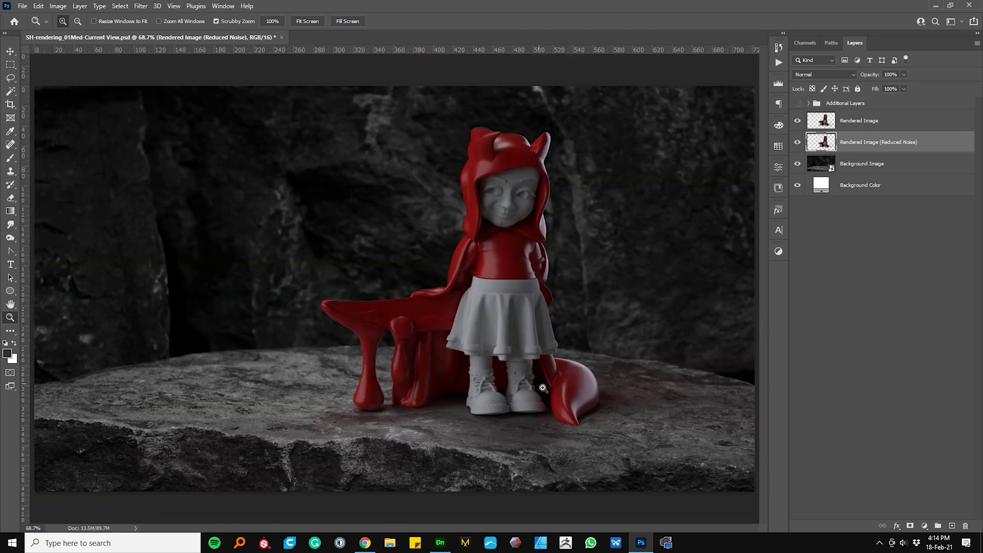
{"action": "left_click", "coordinate": [533, 228]}
{"action": "left_click", "coordinate": [533, 227]}
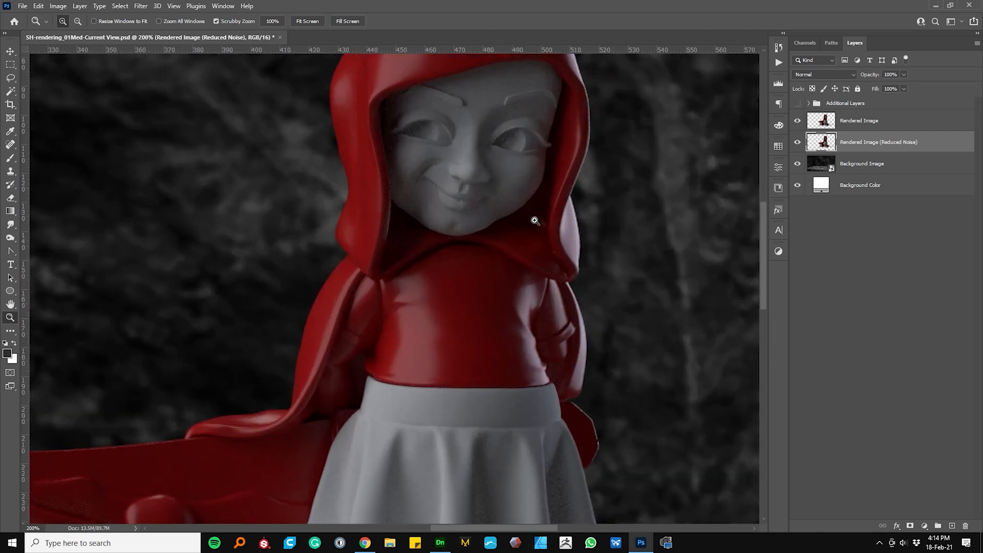
{"action": "left_click", "coordinate": [548, 251]}
{"action": "left_click", "coordinate": [797, 121]}
{"action": "left_click_drag", "start_coordinate": [509, 351], "coordinate": [433, 348]}
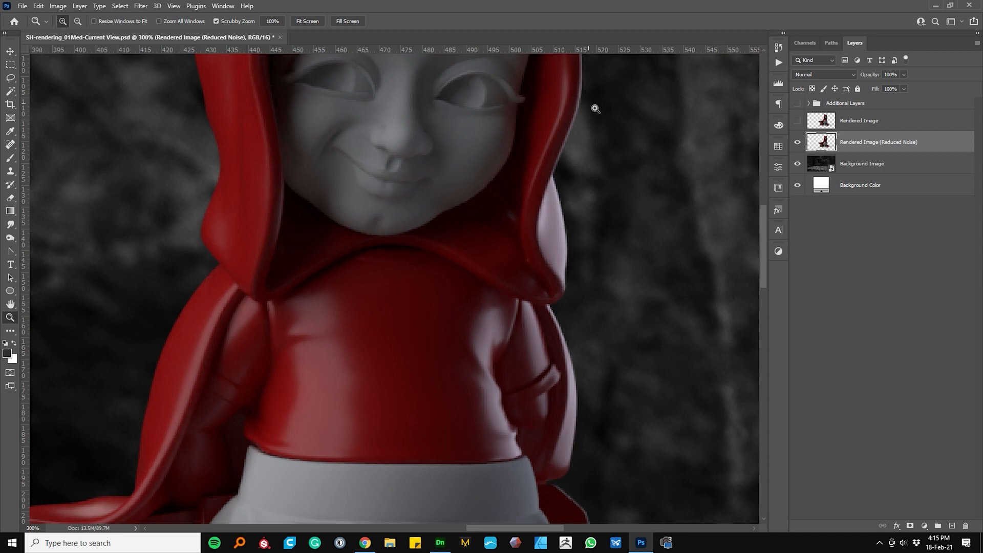
Show the Rendered Image layer at 20% opacity over the reduced-noise render and check the blend on the face and shirt
{"action": "left_click", "coordinate": [899, 122]}
{"action": "left_click", "coordinate": [801, 122]}
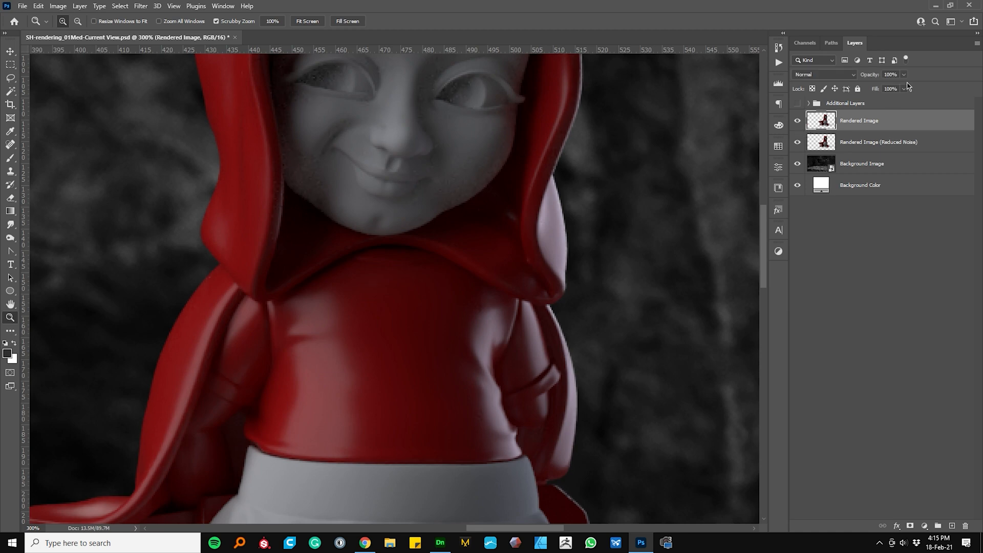
{"action": "left_click", "coordinate": [904, 88]}
{"action": "left_click", "coordinate": [903, 78]}
{"action": "left_click", "coordinate": [890, 78]}
{"action": "type", "text": "10"}
{"action": "key", "text": "Return"}
{"action": "left_click_drag", "start_coordinate": [876, 76], "coordinate": [885, 77]}
{"action": "type", "text": "20"}
{"action": "key", "text": "Return"}
{"action": "left_click_drag", "start_coordinate": [424, 233], "coordinate": [454, 343]}
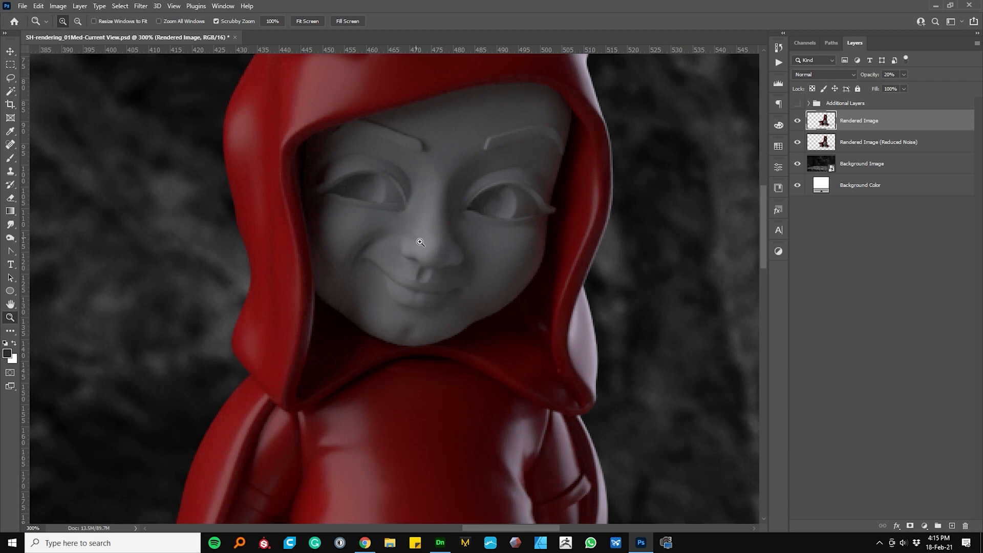
{"action": "left_click_drag", "start_coordinate": [447, 326], "coordinate": [475, 171]}
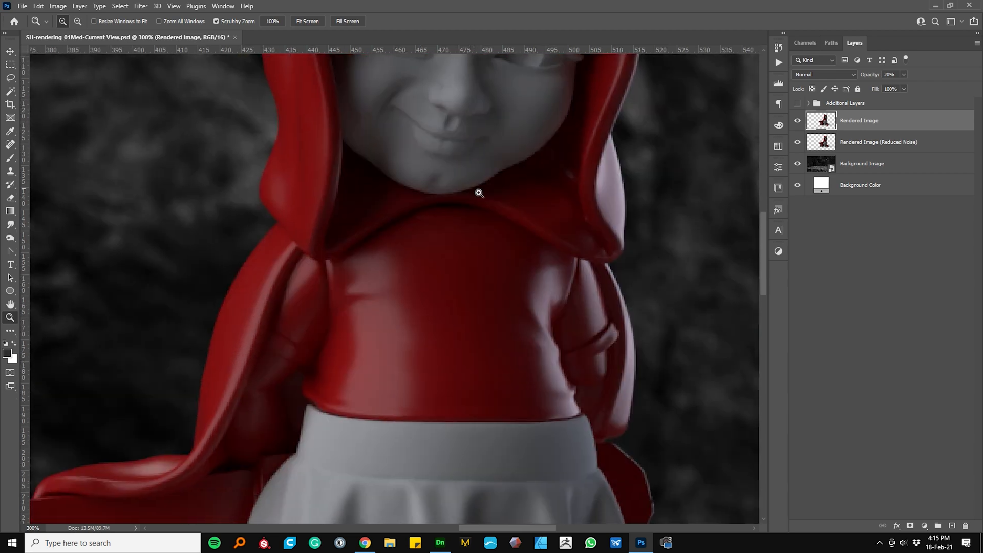
{"action": "right_click", "coordinate": [479, 193]}
{"action": "left_click", "coordinate": [487, 195]}
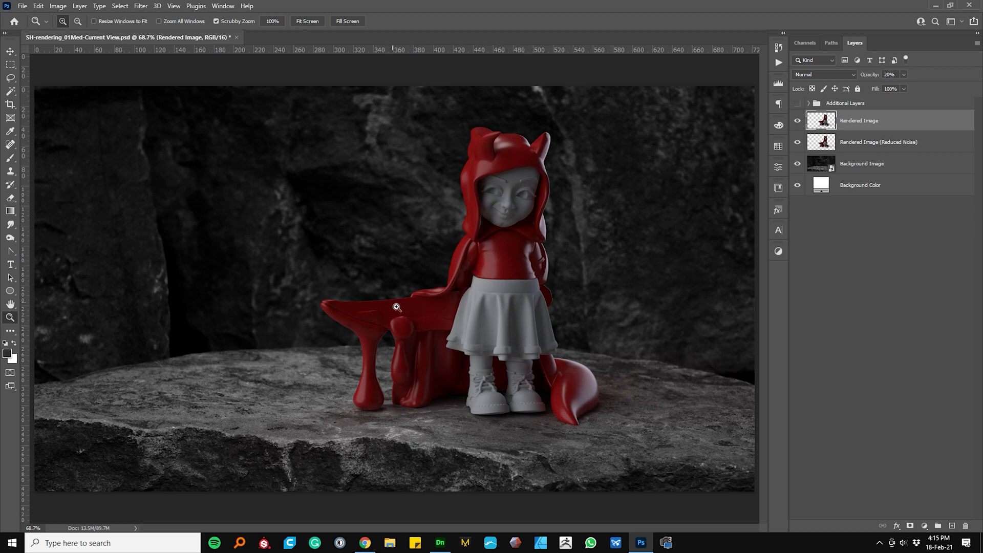
Switch to the scene's design view in Adobe Dimension and give the coat the skirt's gray material by sampling it
{"action": "left_click", "coordinate": [441, 544]}
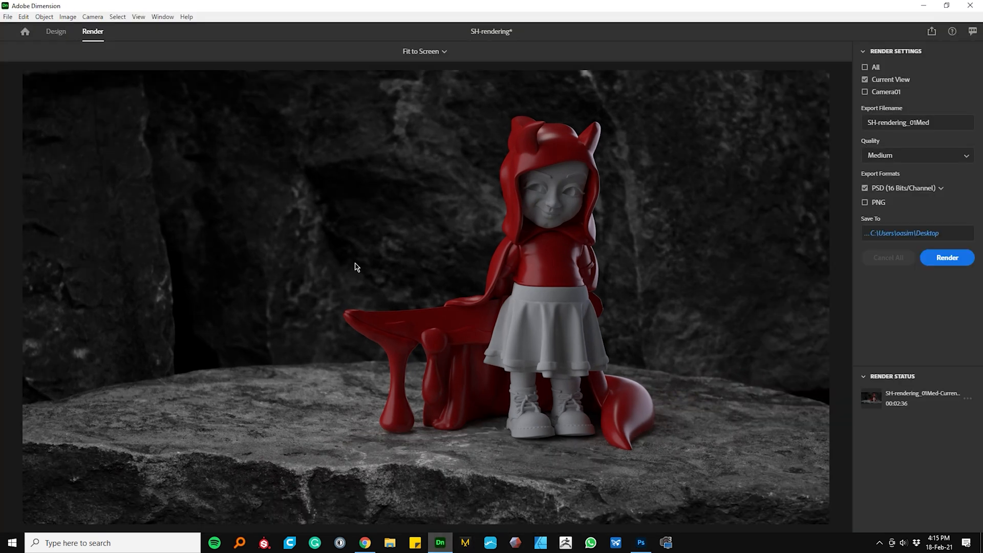
{"action": "left_click", "coordinate": [60, 33]}
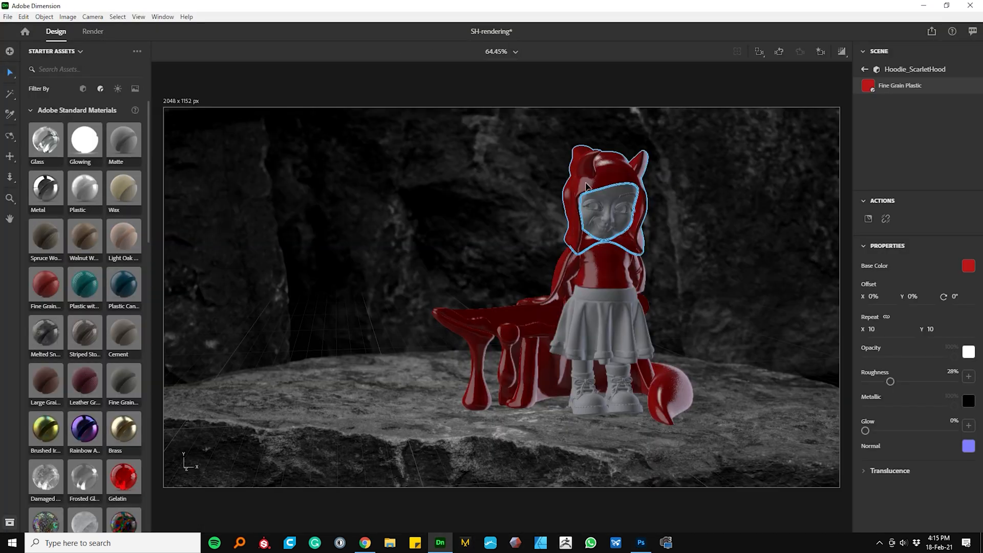
{"action": "left_click", "coordinate": [786, 89]}
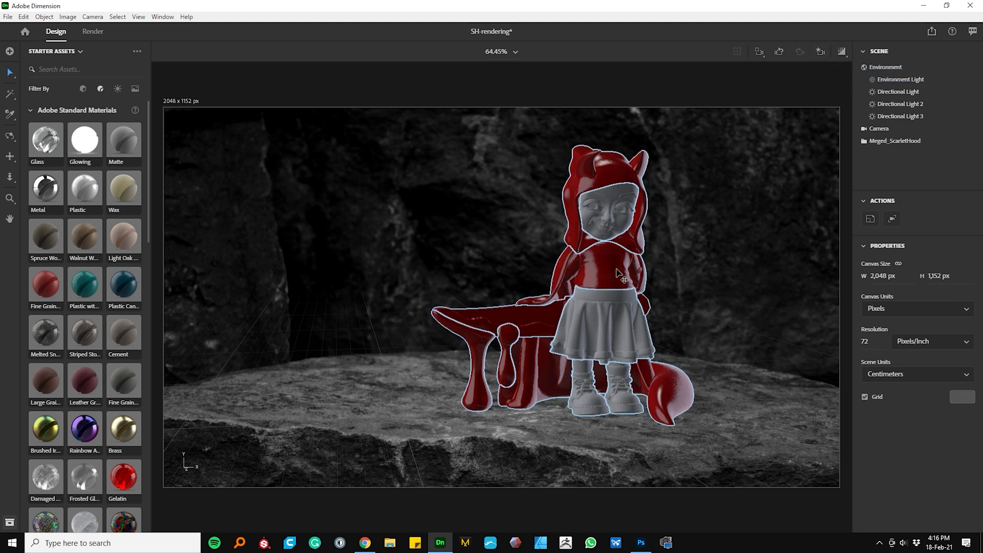
{"action": "double_click", "coordinate": [632, 290]}
{"action": "key", "text": "i"}
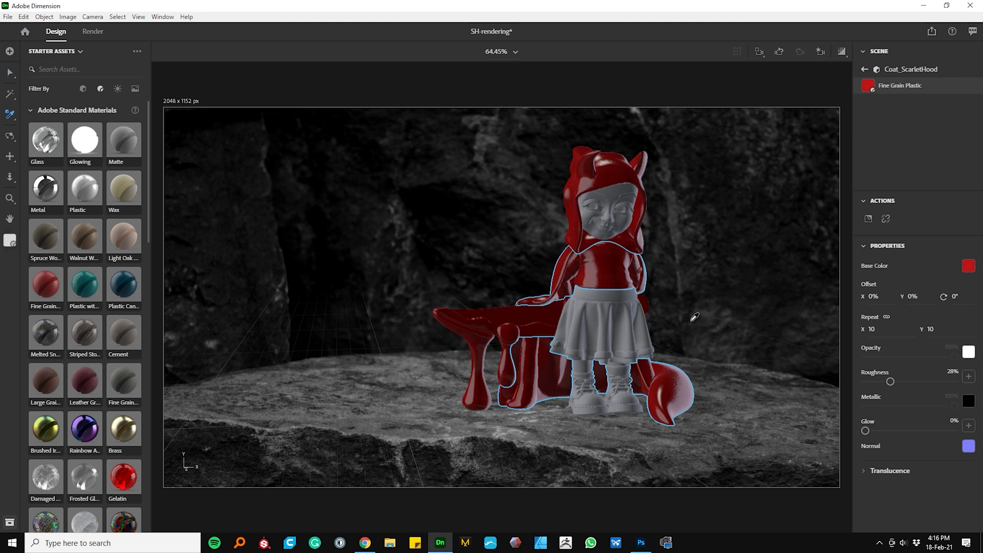
{"action": "left_click", "coordinate": [631, 317]}
Sample the skirt's gray material onto the knife as well, and clear the selection
{"action": "key", "text": "v"}
{"action": "left_click", "coordinate": [532, 328]}
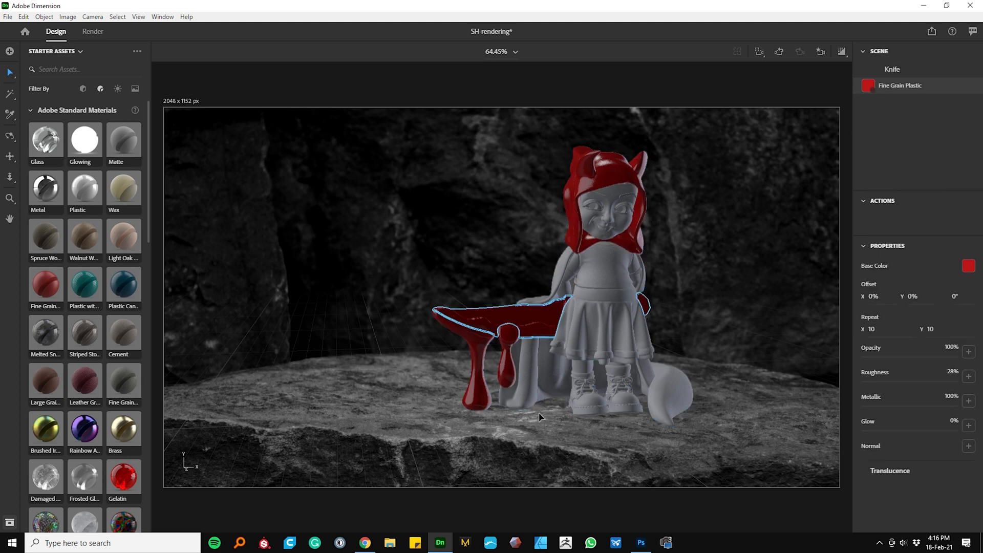
{"action": "key", "text": "i"}
{"action": "left_click", "coordinate": [605, 330]}
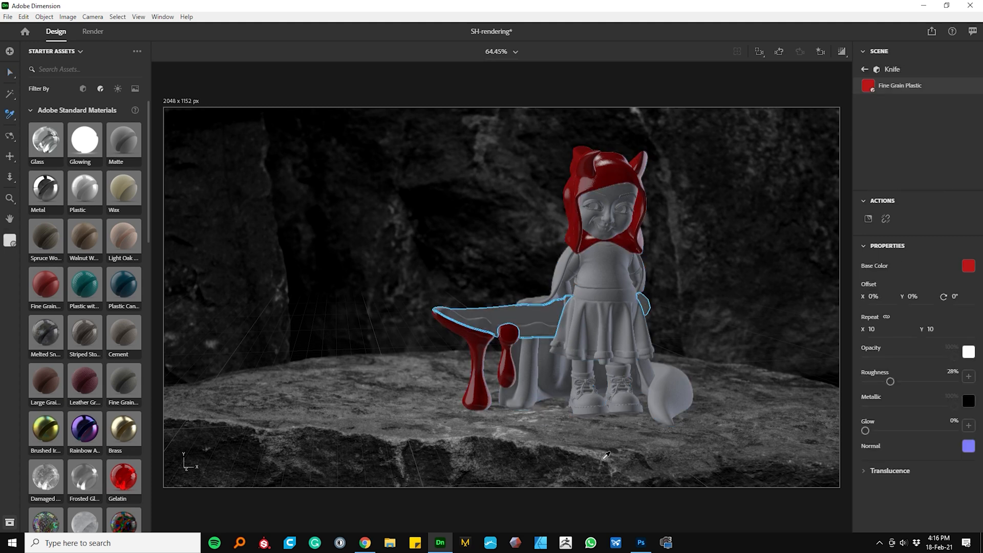
{"action": "key", "text": "v"}
{"action": "left_click", "coordinate": [751, 306]}
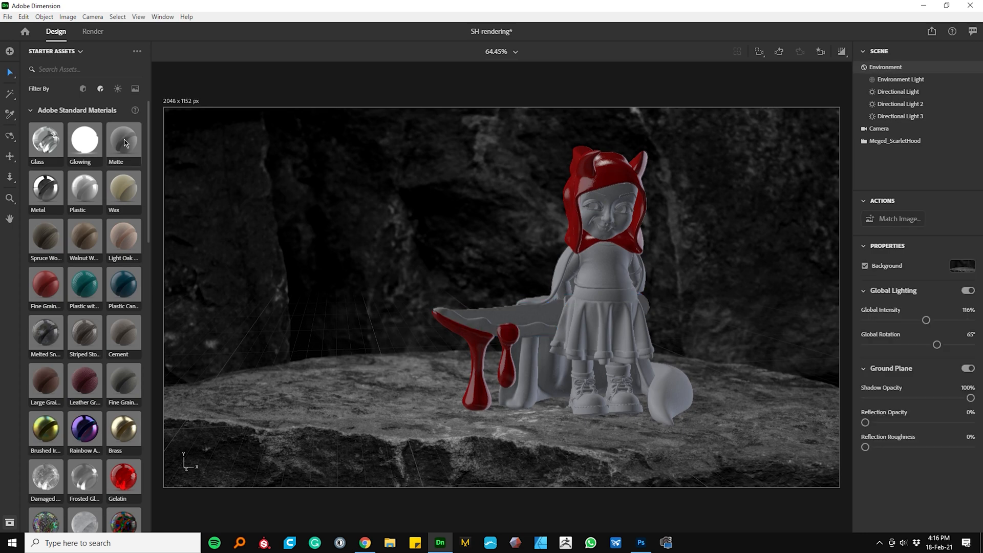
Render the current view at medium quality under the export filename SH-rendering_02Med
{"action": "left_click", "coordinate": [101, 36]}
{"action": "left_click", "coordinate": [944, 124]}
{"action": "left_click", "coordinate": [914, 123]}
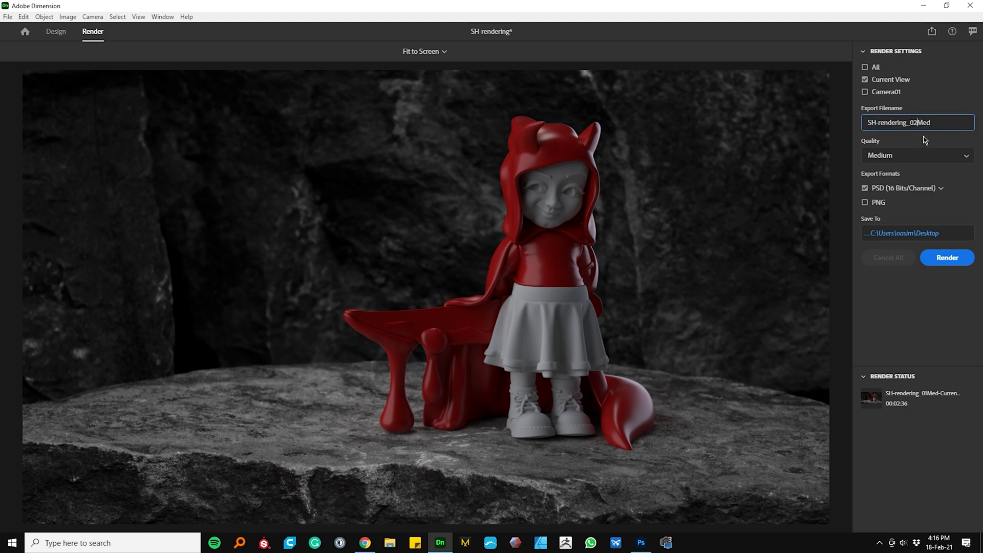
{"action": "left_click", "coordinate": [954, 259]}
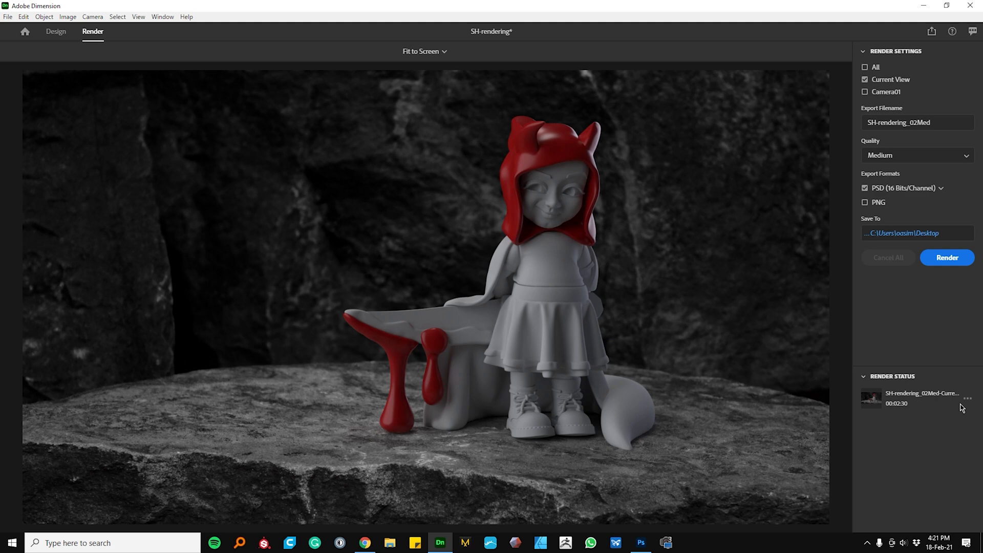
Open the finished SH-rendering_02Med render in Photoshop and select its Rendered Image (Reduced Noise) layer
{"action": "left_click", "coordinate": [968, 399]}
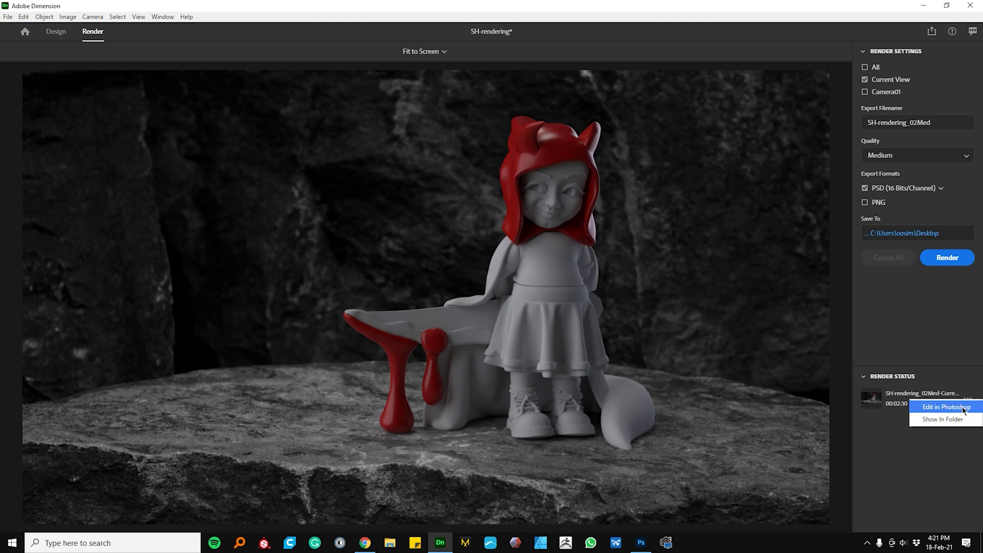
{"action": "left_click", "coordinate": [947, 407]}
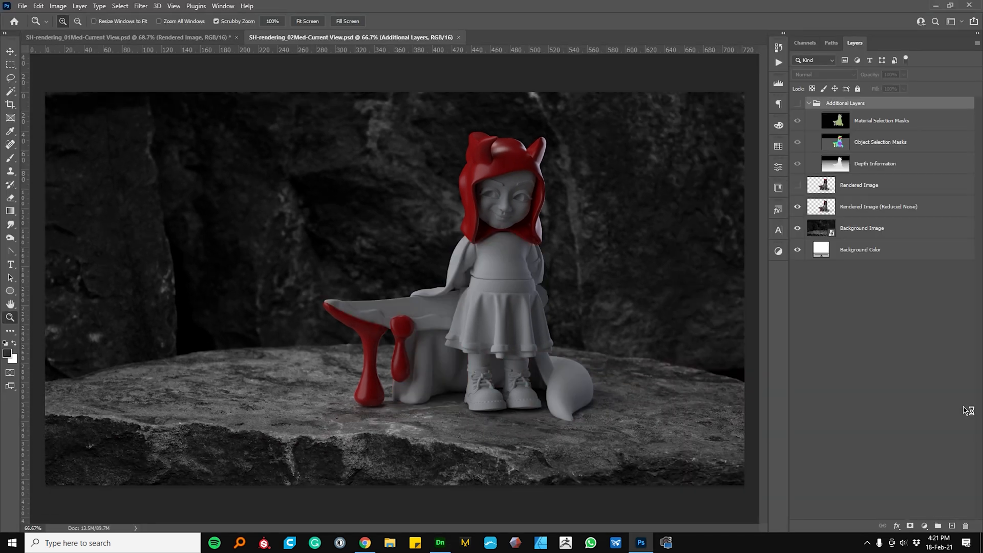
{"action": "left_click", "coordinate": [876, 211]}
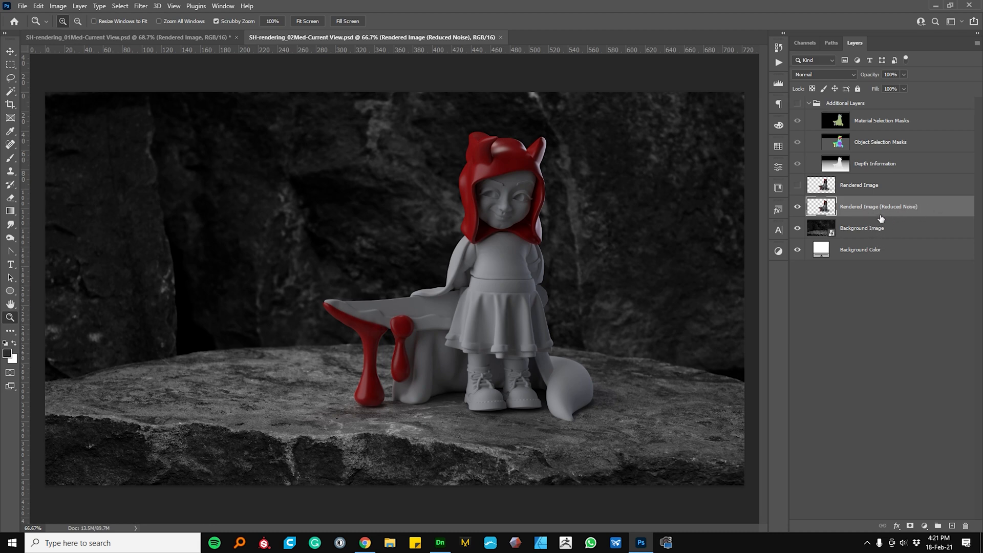
{"action": "left_click", "coordinate": [890, 190], "text": "shift"}
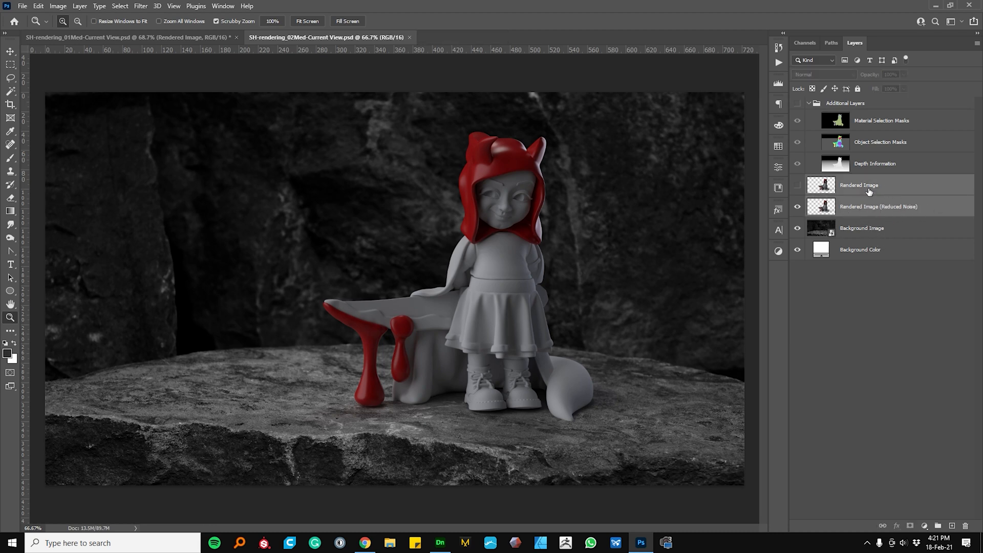
{"action": "left_click", "coordinate": [882, 205]}
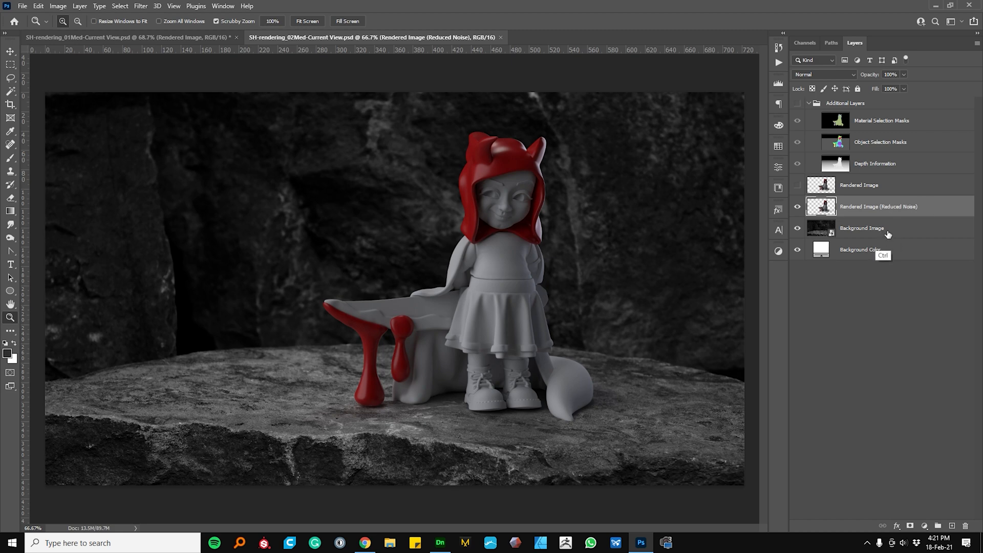
Copy the Rendered Image (Reduced Noise) layer into the SH-rendering_01Med document and close the 02Med document
{"action": "left_click_drag", "start_coordinate": [471, 39], "coordinate": [598, 398]}
{"action": "left_click_drag", "start_coordinate": [851, 208], "coordinate": [431, 225]}
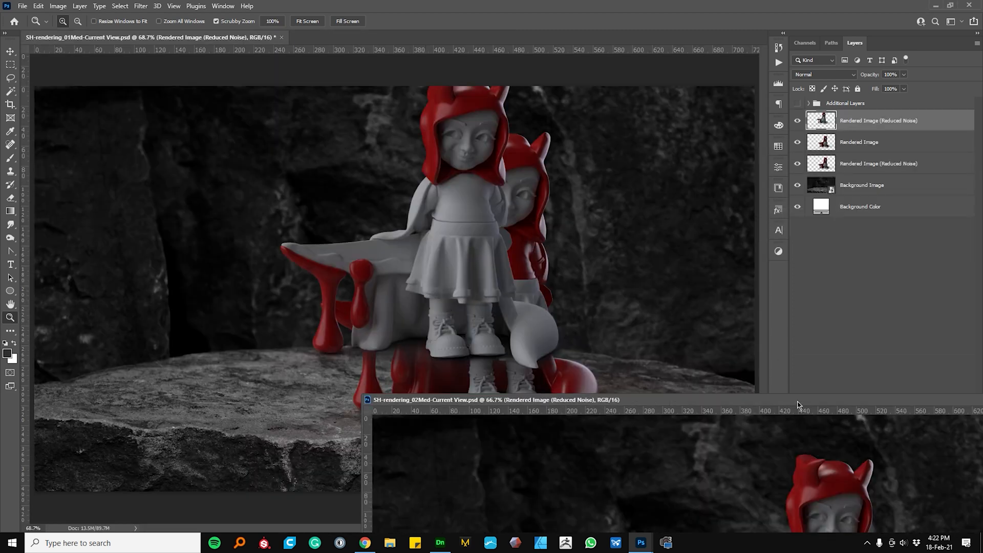
{"action": "left_click_drag", "start_coordinate": [799, 402], "coordinate": [420, 190]}
{"action": "left_click", "coordinate": [675, 188]}
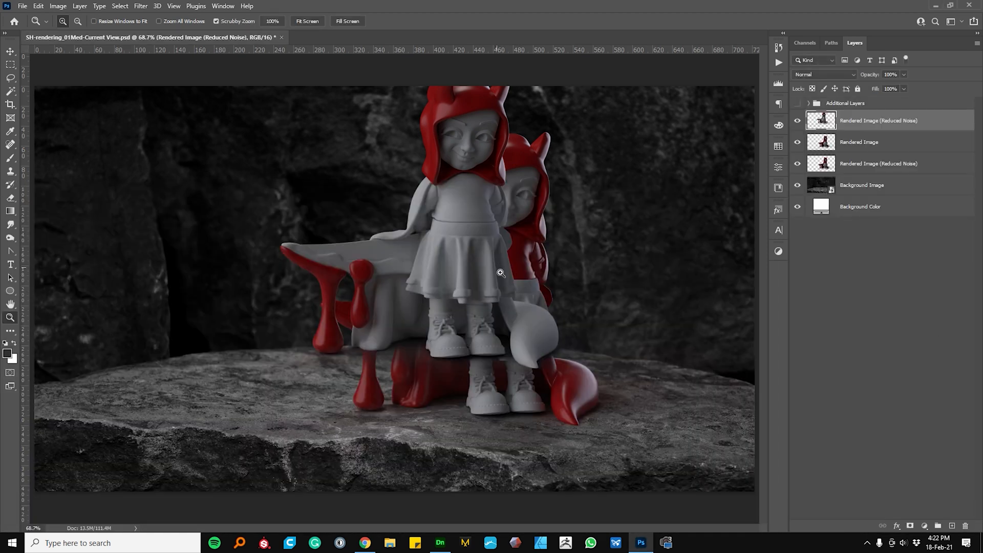
Move the copied gray-coat layer so that its figure lines up exactly over the original red-coat figure
{"action": "key", "text": "v"}
{"action": "left_click_drag", "start_coordinate": [486, 245], "coordinate": [656, 392]}
{"action": "key", "text": "z"}
{"action": "left_click", "coordinate": [574, 253]}
{"action": "left_click", "coordinate": [573, 254]}
{"action": "left_click", "coordinate": [576, 260]}
{"action": "left_click", "coordinate": [576, 264]}
{"action": "left_click_drag", "start_coordinate": [597, 263], "coordinate": [709, 325]}
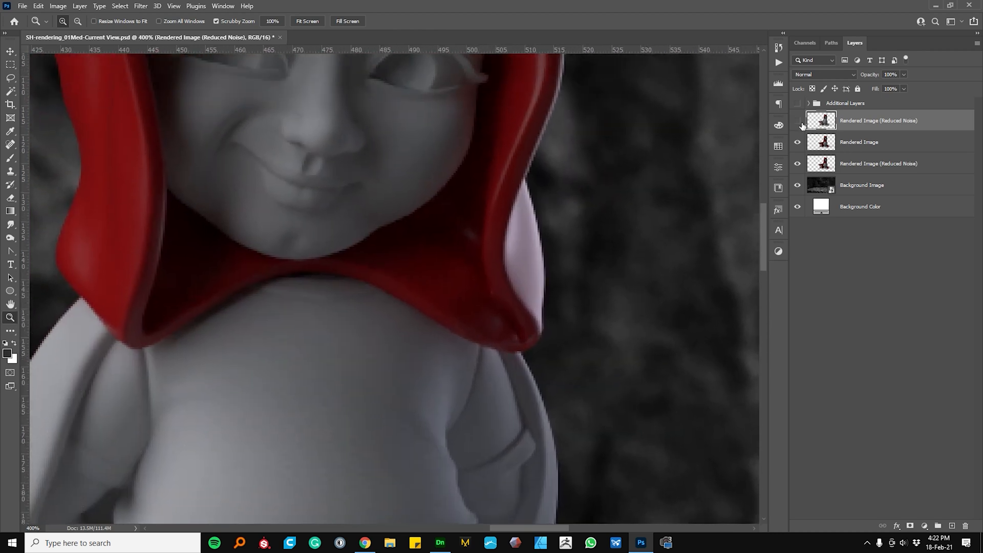
Compare the gray-coat and red-coat renders on the shirt up close and on the whole figure by toggling the copied layer
{"action": "left_click", "coordinate": [798, 122]}
{"action": "left_click", "coordinate": [798, 123]}
{"action": "left_click", "coordinate": [798, 123]}
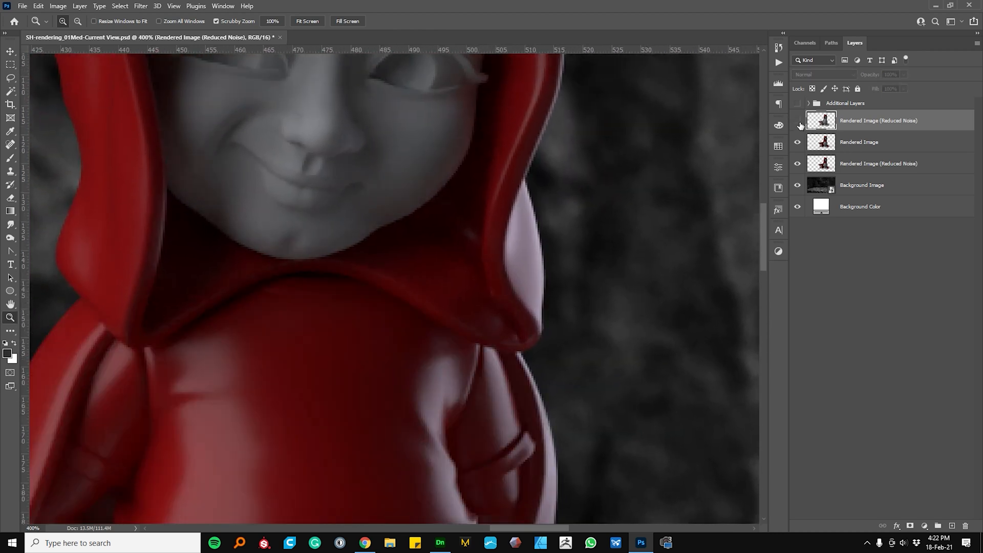
{"action": "left_click", "coordinate": [797, 123]}
{"action": "left_click", "coordinate": [798, 123]}
{"action": "key", "text": "ctrl+1"}
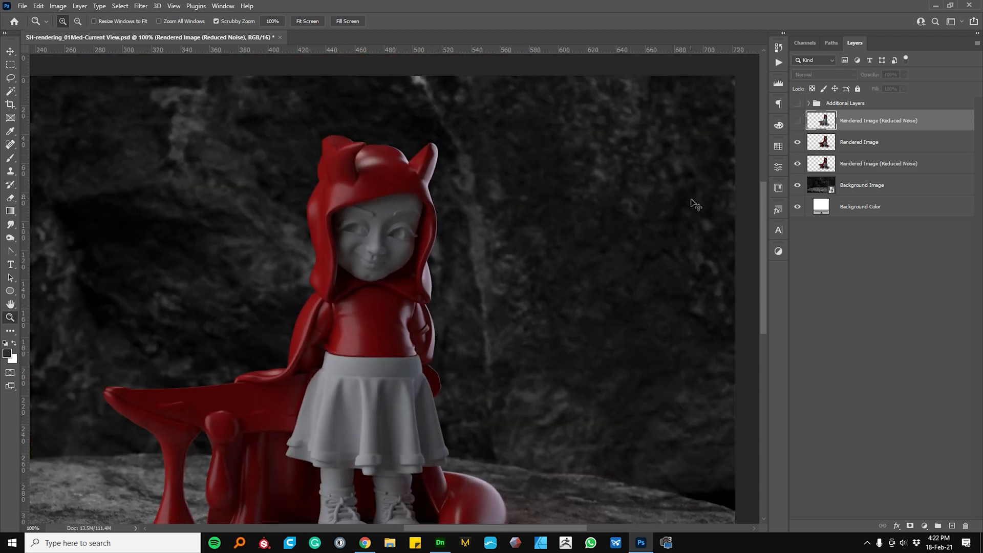
{"action": "key", "text": "ctrl+minus"}
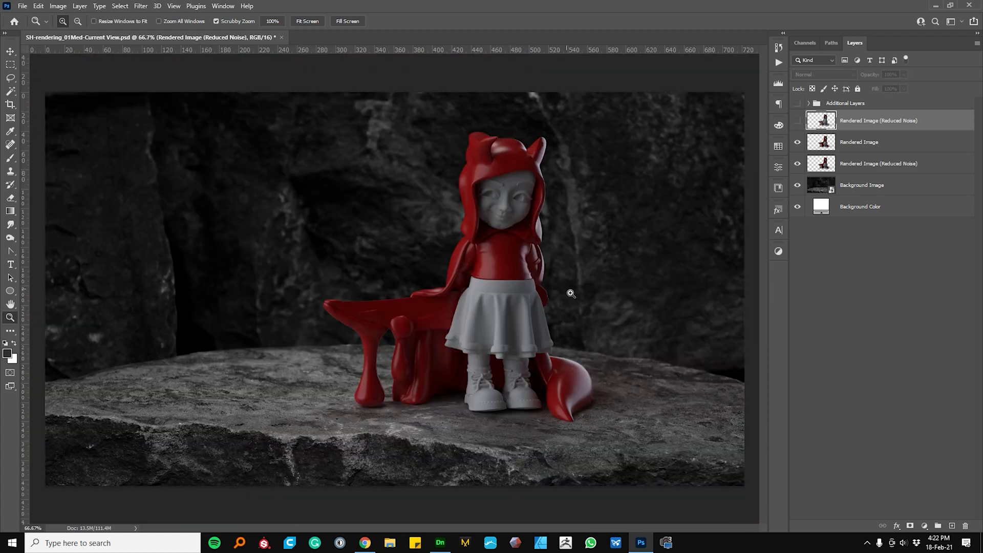
{"action": "left_click", "coordinate": [797, 121]}
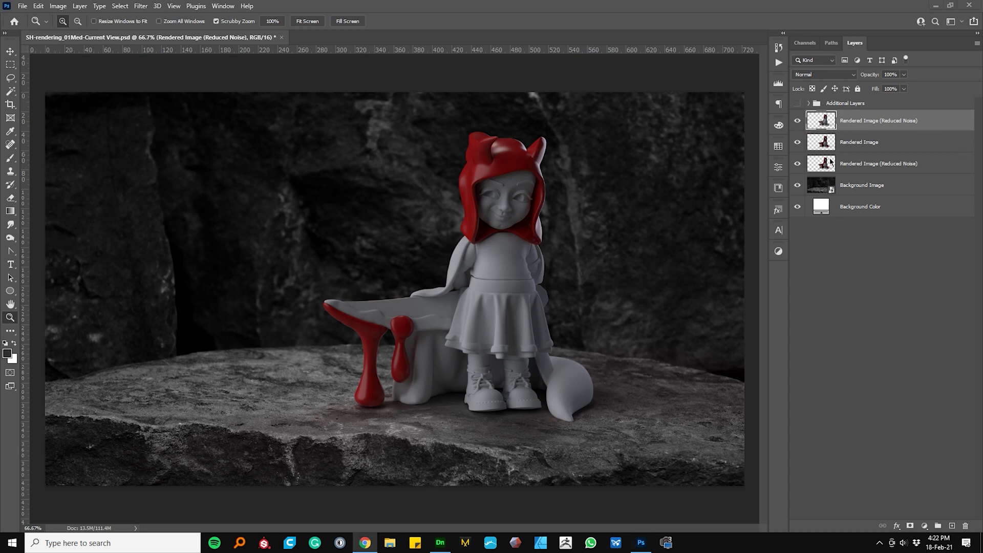
Hide the Rendered Image layer and move it above the two reduced-noise layers
{"action": "left_click", "coordinate": [785, 156]}
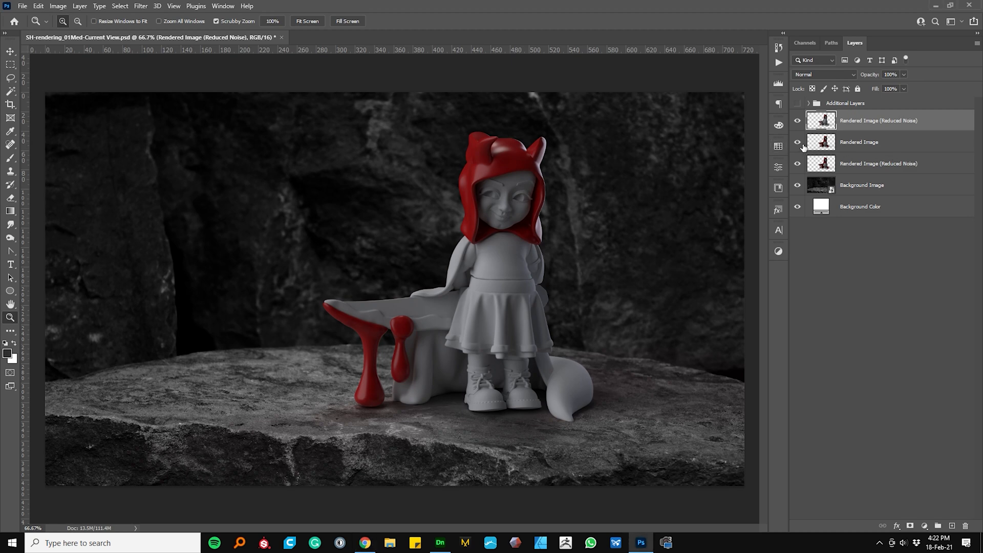
{"action": "left_click", "coordinate": [801, 144]}
{"action": "left_click", "coordinate": [890, 148]}
{"action": "left_click_drag", "start_coordinate": [882, 146], "coordinate": [877, 115]}
{"action": "left_click", "coordinate": [873, 150]}
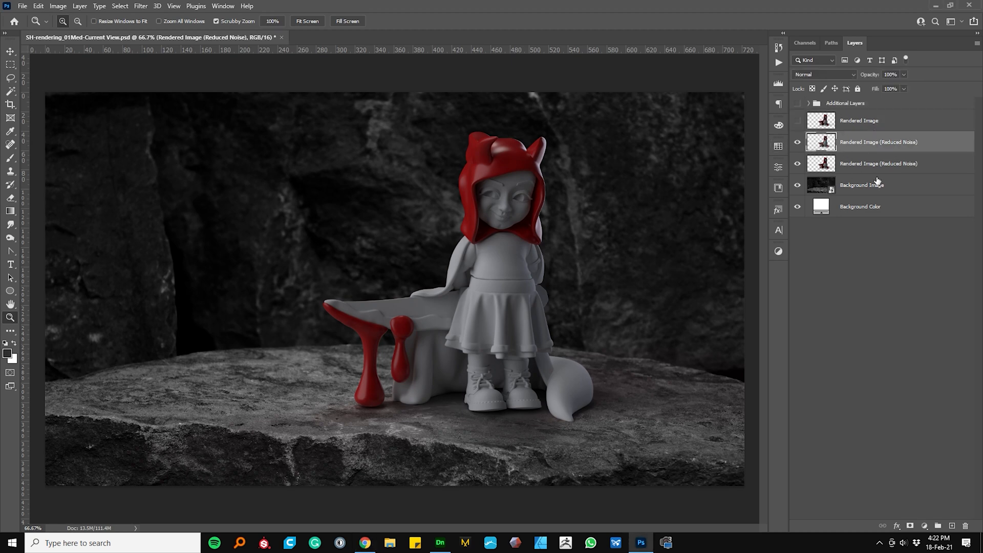
Put the copied gray-coat layer into a new group above the red-coat layer and keep it visible
{"action": "left_click", "coordinate": [797, 143]}
{"action": "left_click", "coordinate": [879, 161]}
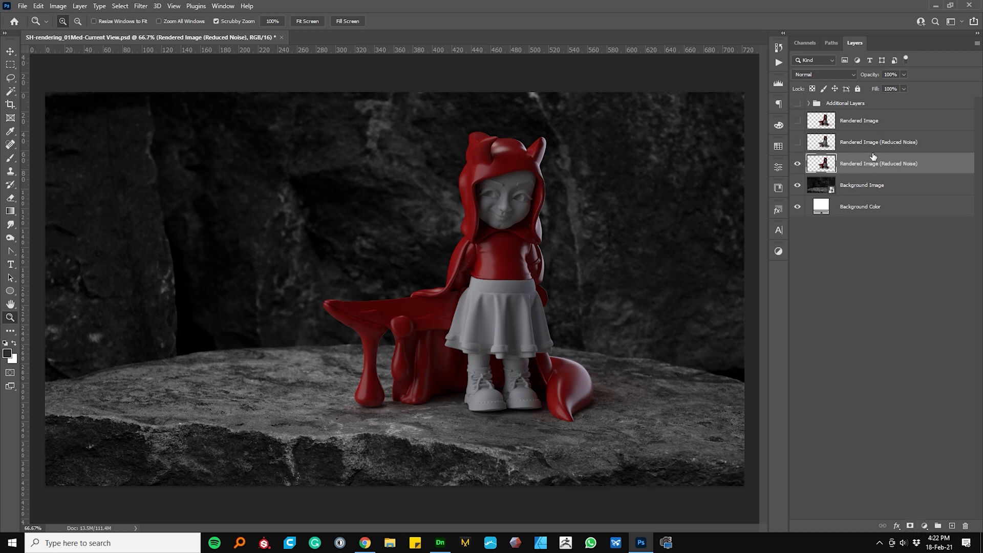
{"action": "left_click", "coordinate": [860, 144]}
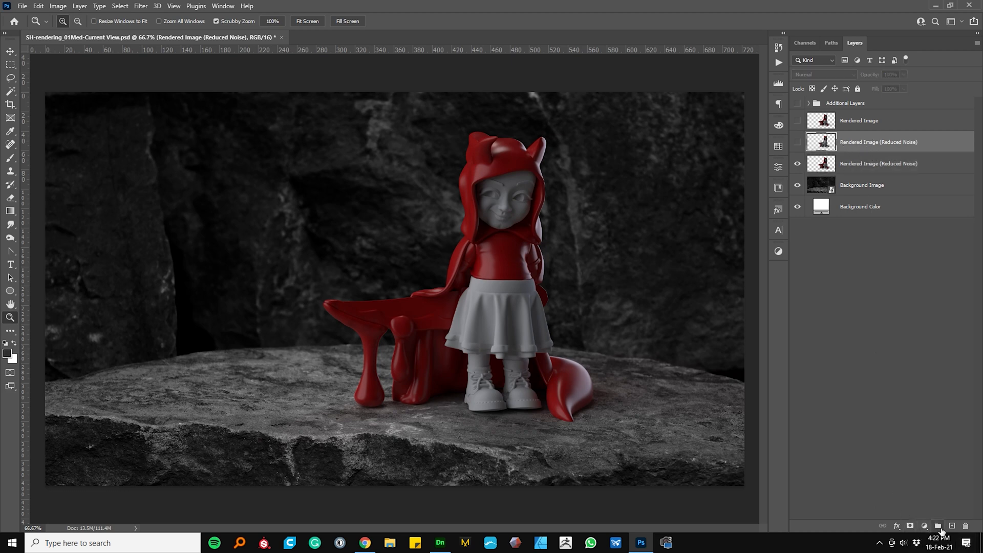
{"action": "left_click", "coordinate": [938, 526]}
{"action": "left_click_drag", "start_coordinate": [850, 160], "coordinate": [845, 137]}
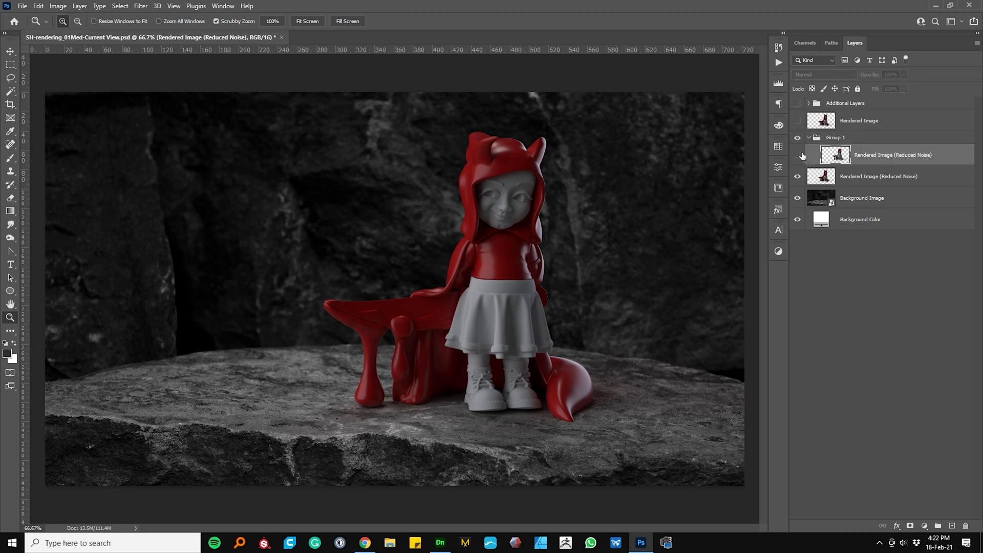
{"action": "left_click", "coordinate": [800, 155]}
Add a layer mask to the new group and fill it with black
{"action": "left_click", "coordinate": [858, 142]}
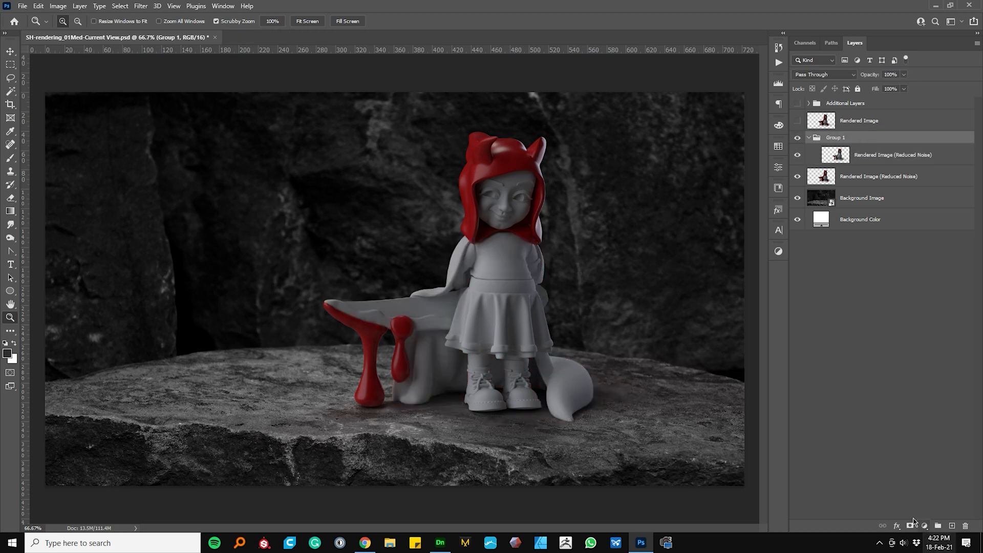
{"action": "left_click", "coordinate": [912, 526]}
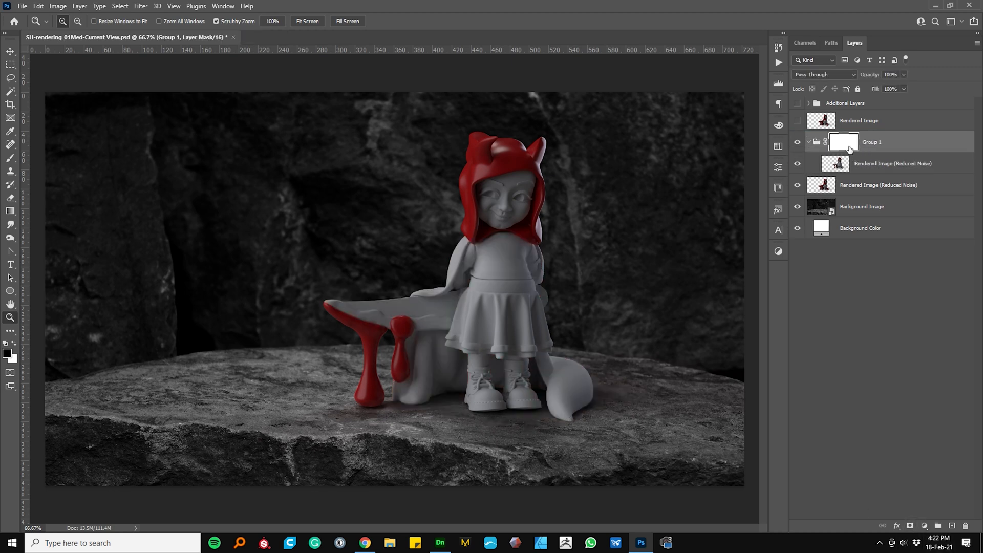
{"action": "key", "text": "alt+BackSpace"}
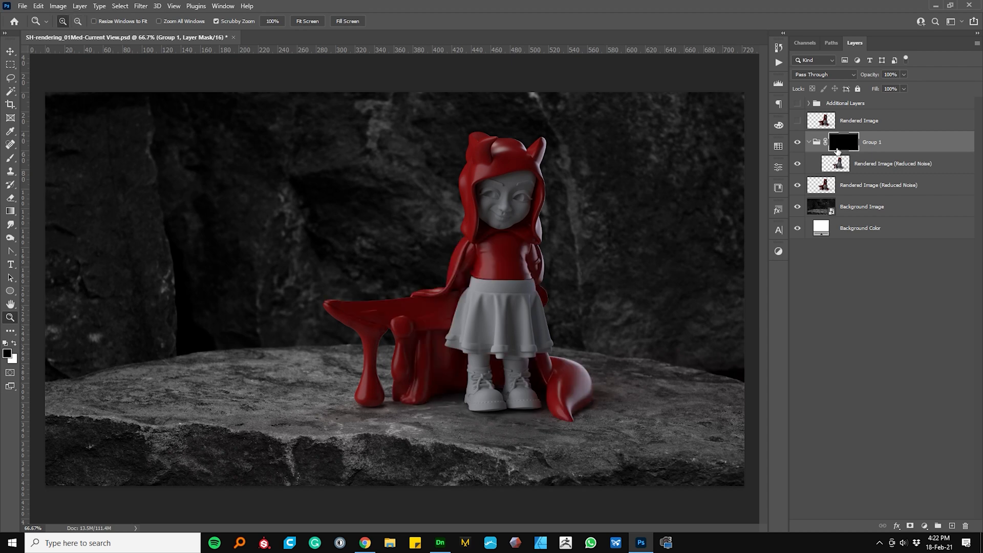
Set up a small round brush for painting the group's mask around the shirt
{"action": "triple_click", "coordinate": [517, 263]}
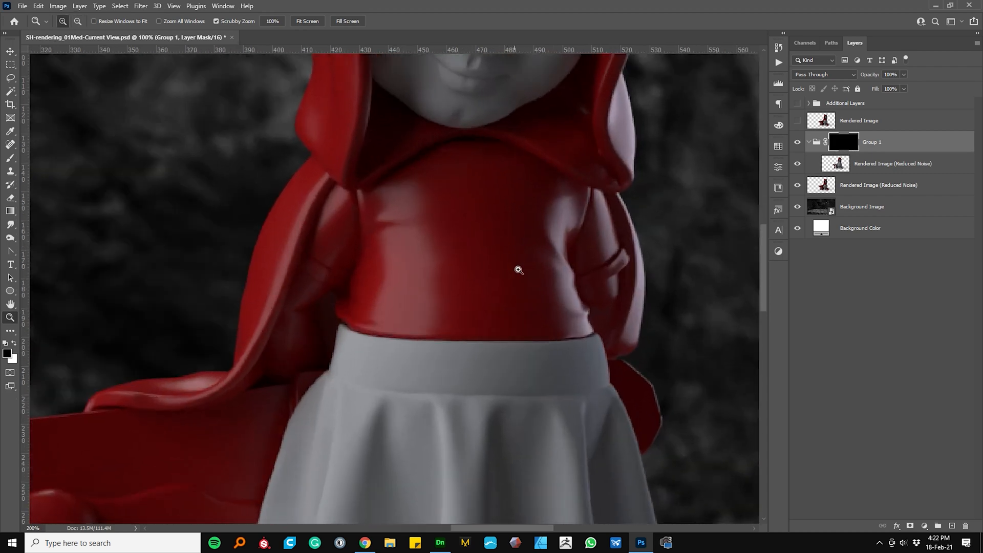
{"action": "left_click_drag", "start_coordinate": [477, 305], "coordinate": [516, 357]}
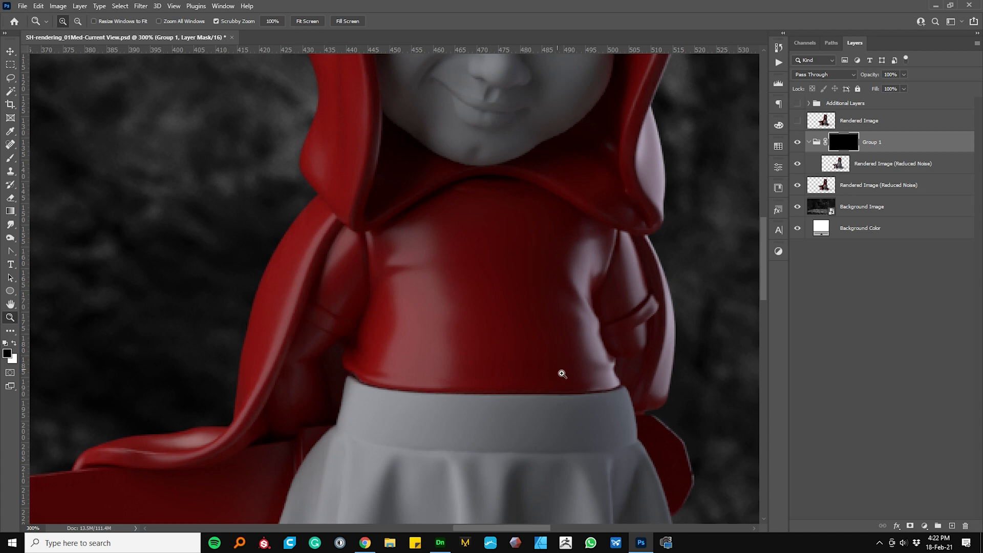
{"action": "key", "text": "b"}
{"action": "right_click", "coordinate": [593, 314]}
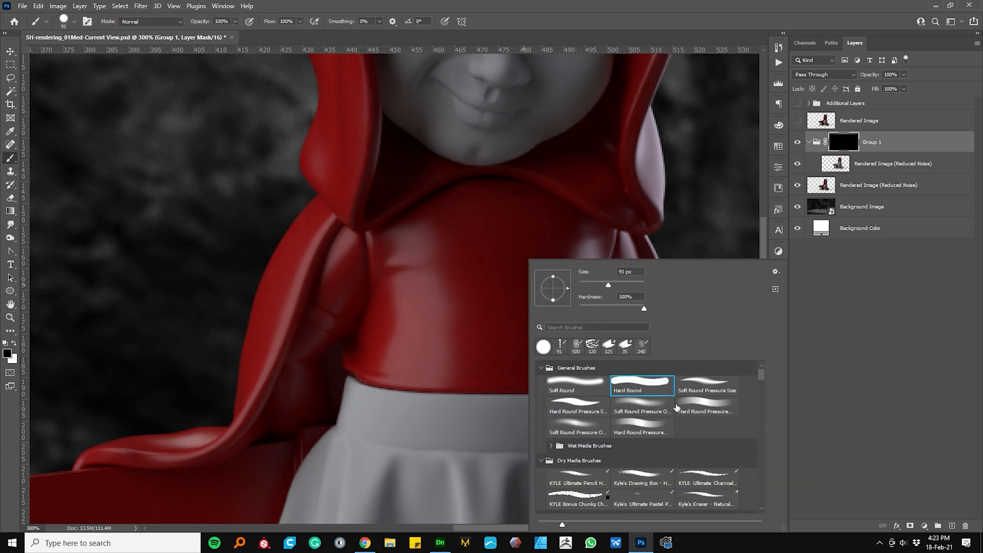
{"action": "left_click_drag", "start_coordinate": [642, 310], "coordinate": [649, 309]}
{"action": "left_click_drag", "start_coordinate": [588, 287], "coordinate": [581, 287]}
{"action": "left_click", "coordinate": [483, 239]}
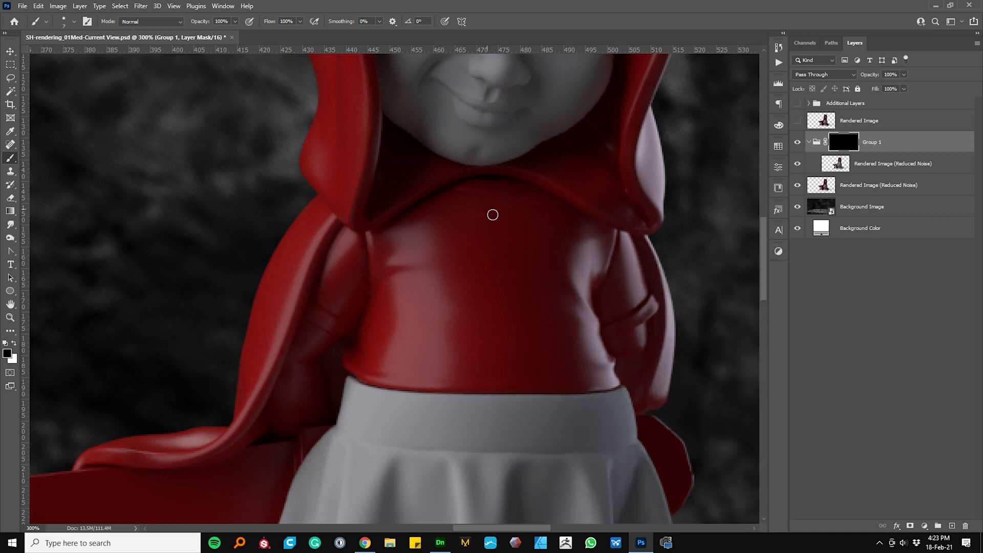
Paint white on the group's mask along the shirt's neckline and the hood's lower edge on the bench side
{"action": "key", "text": "x"}
{"action": "left_click_drag", "start_coordinate": [501, 186], "coordinate": [366, 290]}
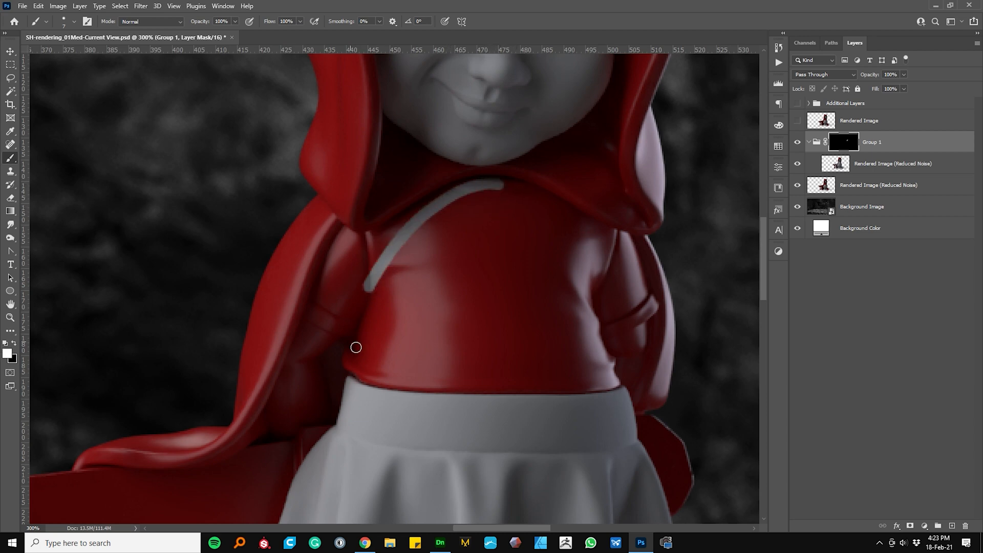
{"action": "key", "text": "z"}
{"action": "left_click", "coordinate": [462, 267]}
{"action": "left_click", "coordinate": [462, 267]}
{"action": "key", "text": "space"}
{"action": "left_click_drag", "start_coordinate": [476, 307], "coordinate": [656, 349]}
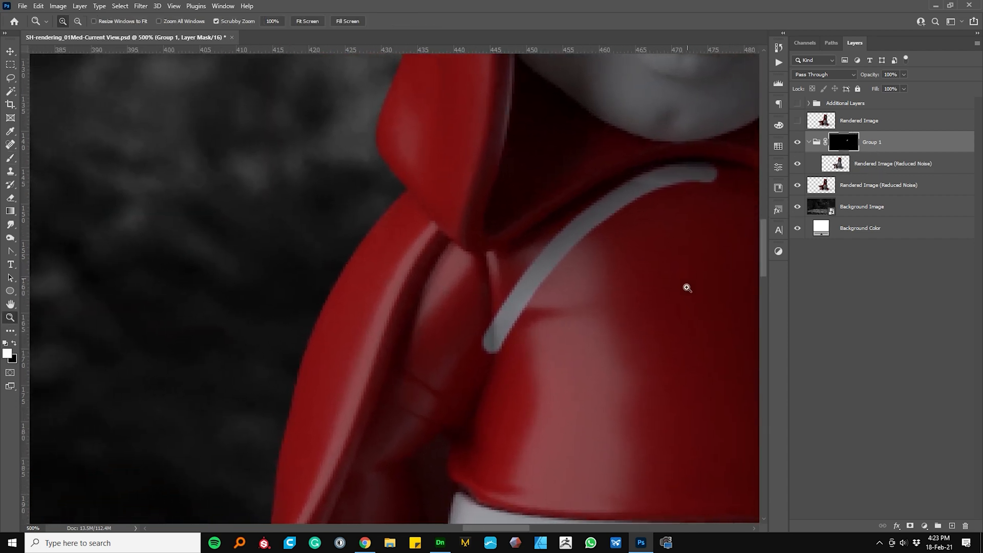
{"action": "key", "text": "space"}
{"action": "left_click_drag", "start_coordinate": [615, 279], "coordinate": [555, 273]}
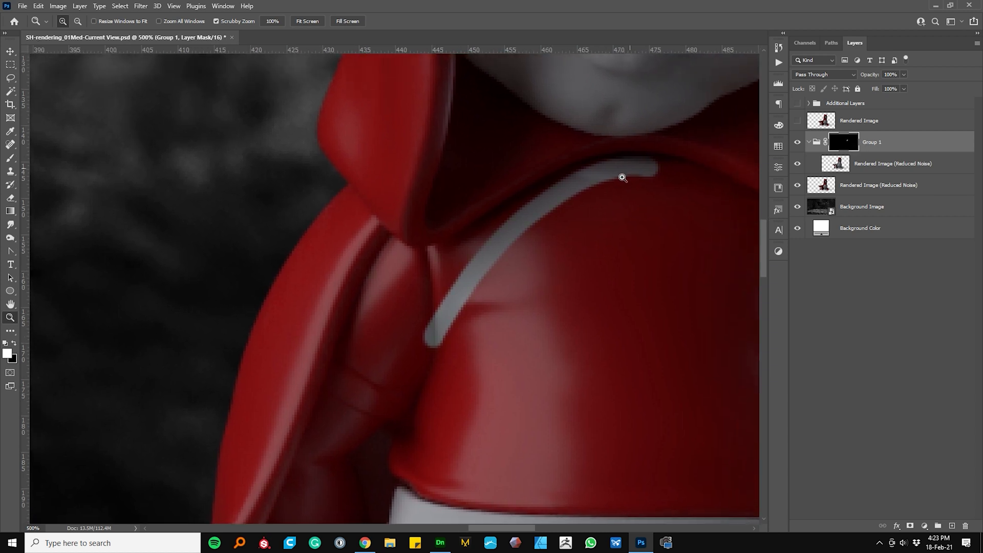
{"action": "key", "text": "b"}
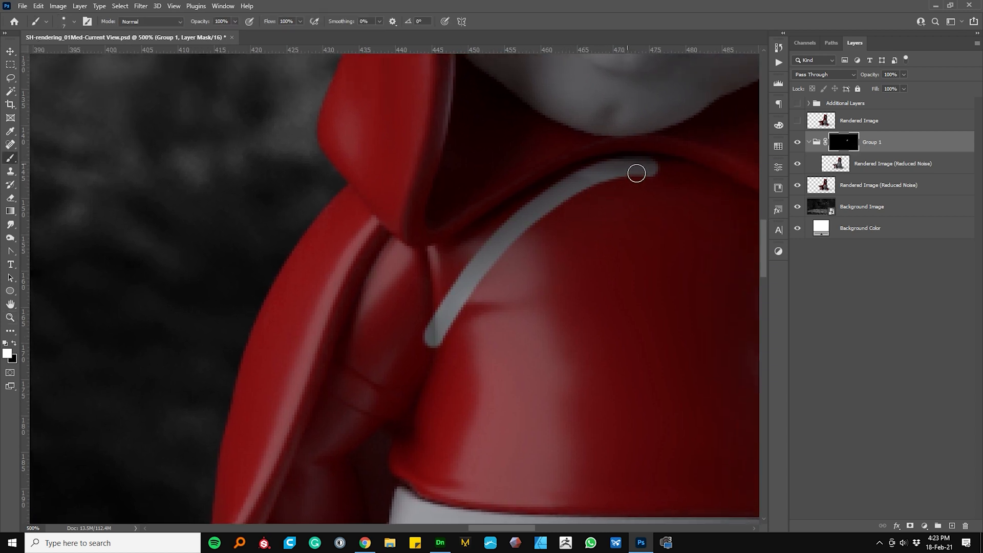
{"action": "mouse_move", "coordinate": [594, 183]}
{"action": "left_mouse_down"}
{"action": "mouse_move", "coordinate": [444, 261]}
{"action": "mouse_move", "coordinate": [420, 266]}
{"action": "mouse_move", "coordinate": [392, 247]}
{"action": "left_mouse_up"}
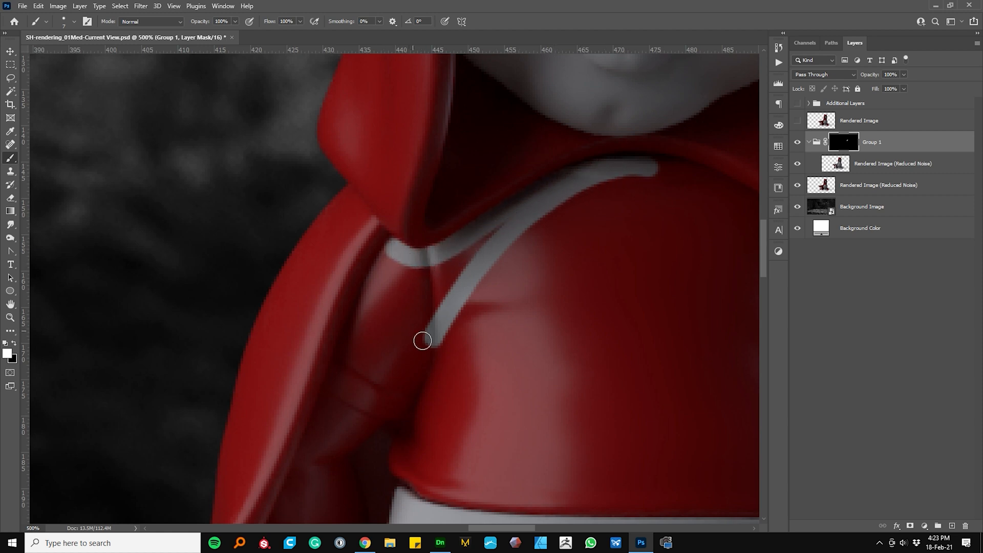
Shrink the brush, set its smoothing to 21%, and paint white along the top of the bench-side sleeve
{"action": "key", "text": "bracketleft"}
{"action": "key", "text": "bracketleft"}
{"action": "key", "text": "bracketleft"}
{"action": "left_click", "coordinate": [380, 21]}
{"action": "left_click_drag", "start_coordinate": [378, 33], "coordinate": [384, 32]}
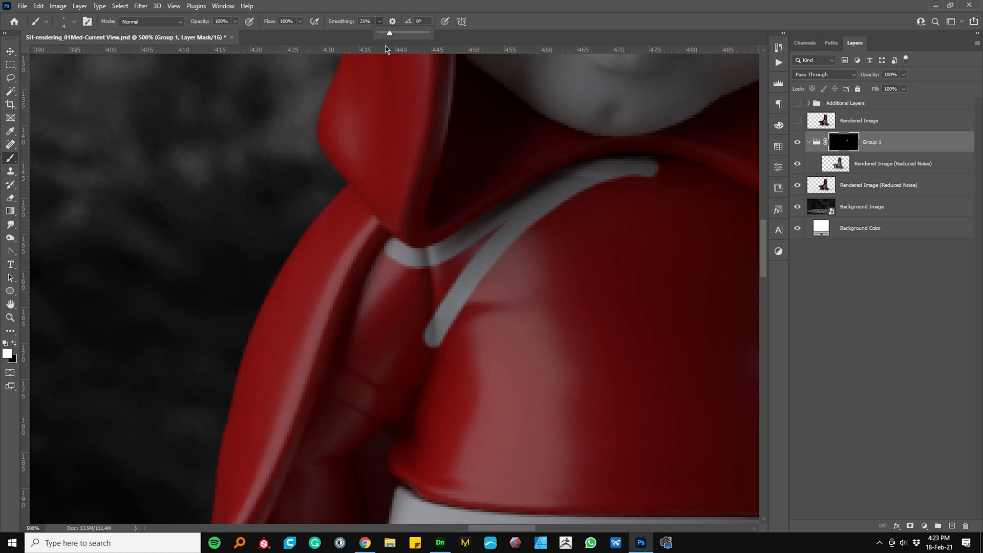
{"action": "left_click_drag", "start_coordinate": [396, 252], "coordinate": [359, 309]}
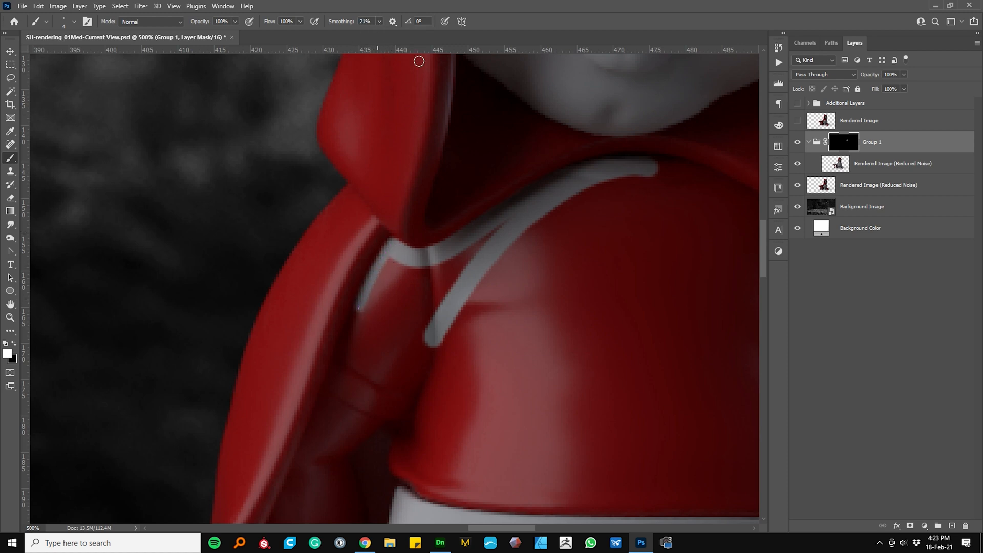
Raise brush smoothing to 34% and trace the bench-side arm in white along the cape and under the hand to the skirt
{"action": "left_click", "coordinate": [379, 21]}
{"action": "left_click_drag", "start_coordinate": [382, 33], "coordinate": [386, 33]}
{"action": "mouse_move", "coordinate": [391, 252]}
{"action": "left_mouse_down"}
{"action": "mouse_move", "coordinate": [339, 360]}
{"action": "mouse_move", "coordinate": [465, 225]}
{"action": "left_mouse_up"}
{"action": "mouse_move", "coordinate": [438, 192]}
{"action": "left_mouse_down"}
{"action": "mouse_move", "coordinate": [356, 406]}
{"action": "mouse_move", "coordinate": [362, 425]}
{"action": "mouse_move", "coordinate": [394, 448]}
{"action": "left_mouse_up"}
{"action": "left_click_drag", "start_coordinate": [471, 372], "coordinate": [459, 351]}
{"action": "mouse_move", "coordinate": [356, 411]}
{"action": "left_mouse_down"}
{"action": "mouse_move", "coordinate": [369, 423]}
{"action": "mouse_move", "coordinate": [397, 401]}
{"action": "mouse_move", "coordinate": [459, 404]}
{"action": "left_mouse_up"}
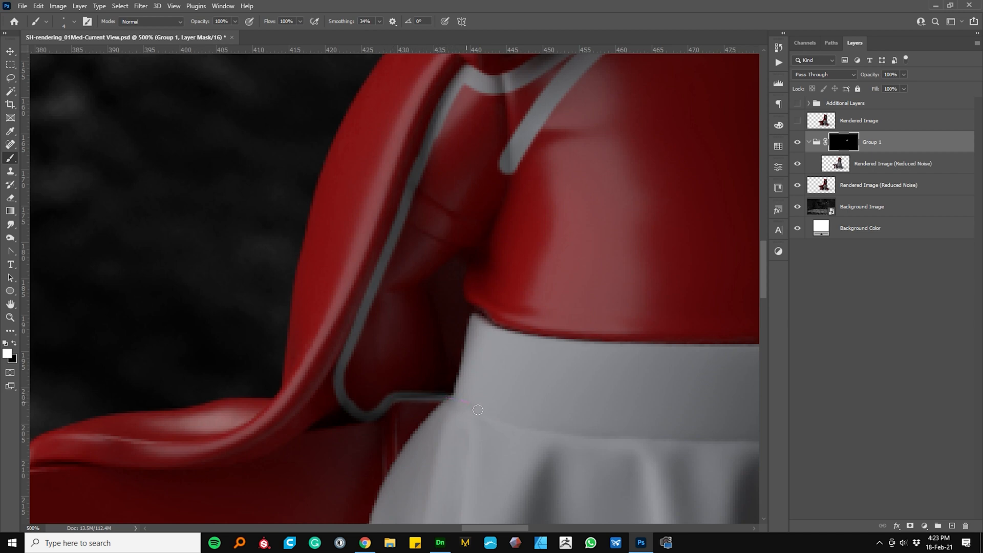
Trace the other arm's outer edge and the rest of the neckline in white to close the shirt outline on the mask
{"action": "left_click_drag", "start_coordinate": [583, 355], "coordinate": [213, 323]}
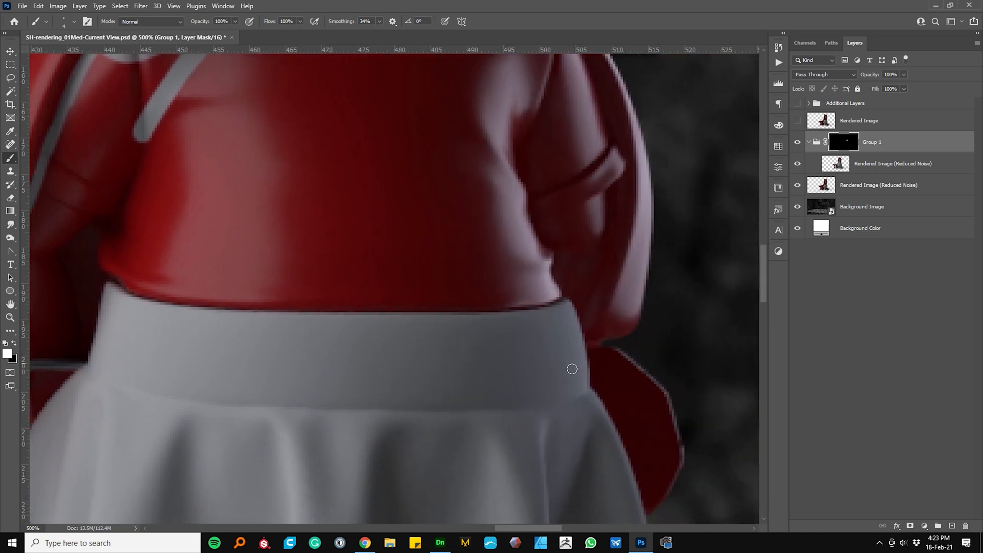
{"action": "left_click_drag", "start_coordinate": [579, 325], "coordinate": [610, 193]}
{"action": "left_click_drag", "start_coordinate": [595, 284], "coordinate": [575, 372]}
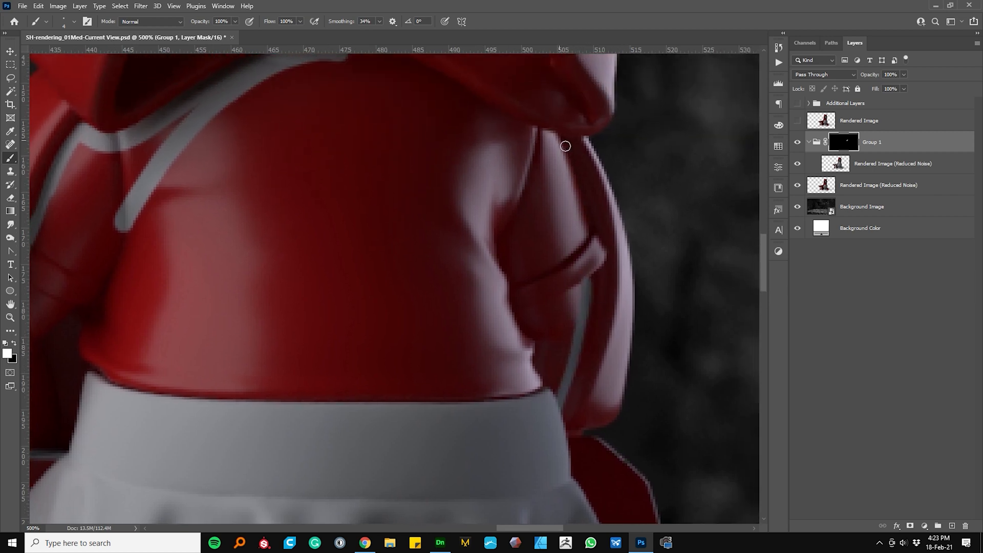
{"action": "mouse_move", "coordinate": [559, 138]}
{"action": "left_mouse_down"}
{"action": "mouse_move", "coordinate": [605, 261]}
{"action": "mouse_move", "coordinate": [555, 391]}
{"action": "mouse_move", "coordinate": [647, 329]}
{"action": "mouse_move", "coordinate": [655, 358]}
{"action": "mouse_move", "coordinate": [517, 378]}
{"action": "mouse_move", "coordinate": [307, 384]}
{"action": "left_mouse_up"}
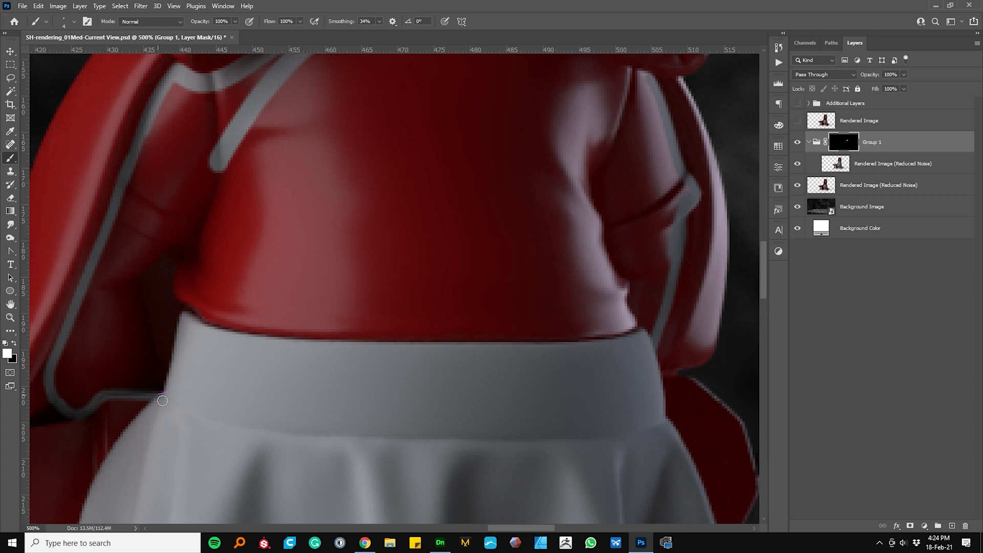
{"action": "mouse_move", "coordinate": [374, 297]}
{"action": "left_mouse_down"}
{"action": "mouse_move", "coordinate": [421, 461]}
{"action": "mouse_move", "coordinate": [334, 456]}
{"action": "left_mouse_up"}
{"action": "mouse_move", "coordinate": [607, 238]}
{"action": "left_mouse_down"}
{"action": "mouse_move", "coordinate": [478, 169]}
{"action": "mouse_move", "coordinate": [399, 149]}
{"action": "left_mouse_up"}
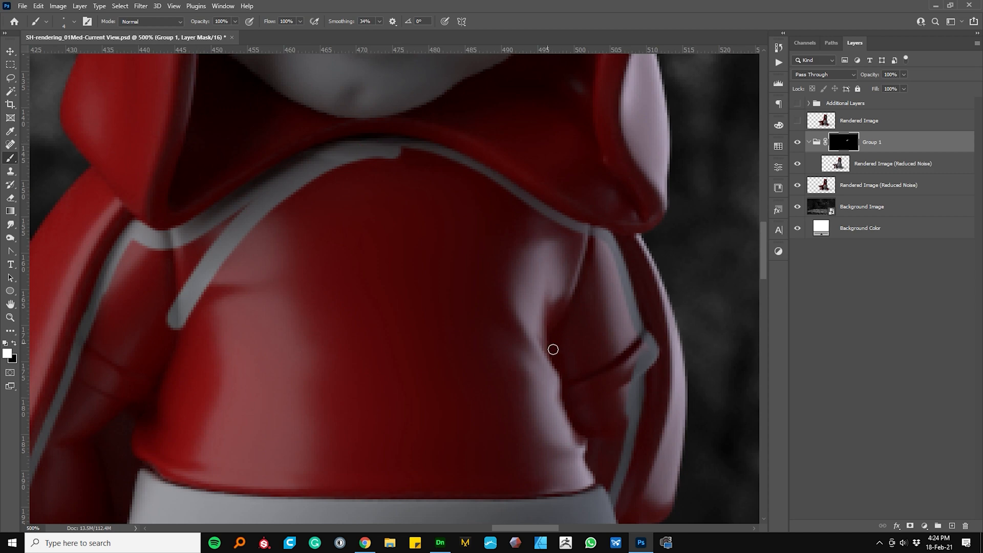
Fill the outlined shirt and arms area of the group's mask with white using the Paint Bucket tool
{"action": "key", "text": "g"}
{"action": "right_click", "coordinate": [11, 211]}
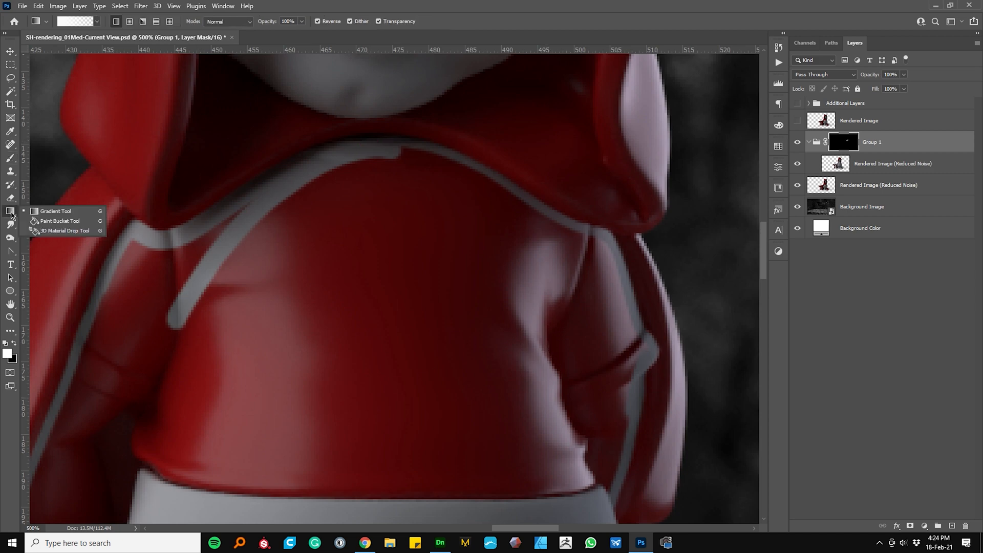
{"action": "left_click", "coordinate": [77, 221]}
{"action": "left_click", "coordinate": [517, 332]}
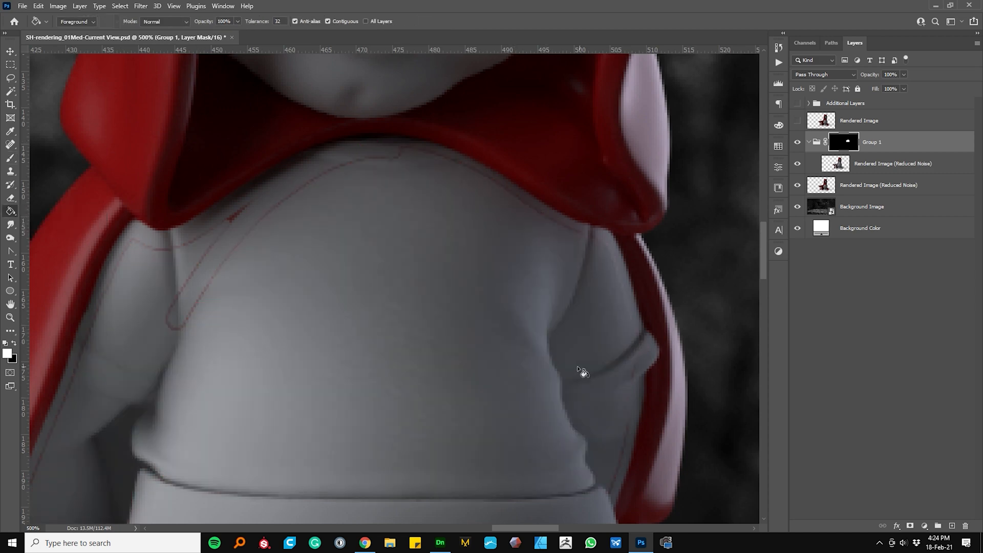
{"action": "left_click_drag", "start_coordinate": [568, 367], "coordinate": [665, 325]}
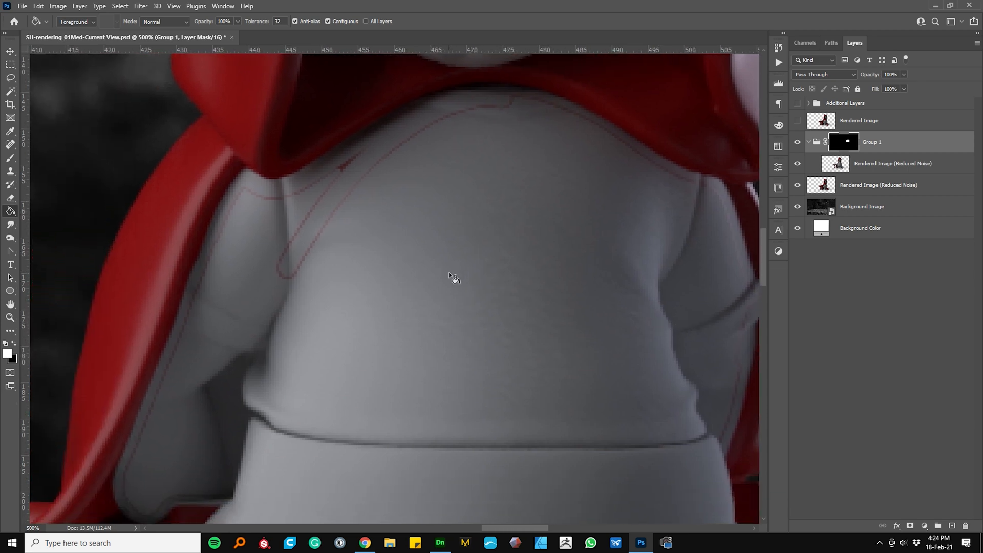
Try to fill the thin leftover seams of the shirt outline with the Paint Bucket tool
{"action": "key", "text": "b"}
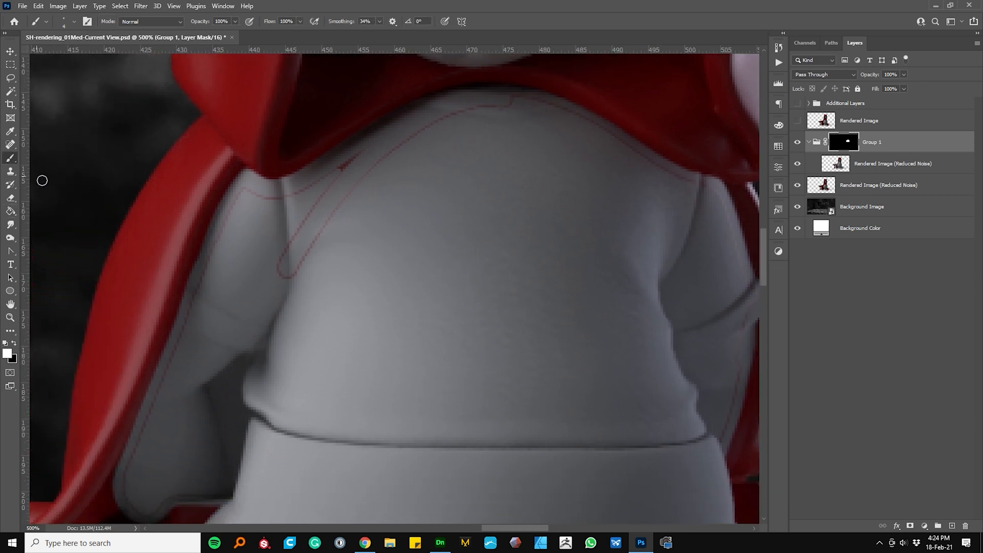
{"action": "left_click", "coordinate": [10, 210]}
{"action": "left_click", "coordinate": [466, 264]}
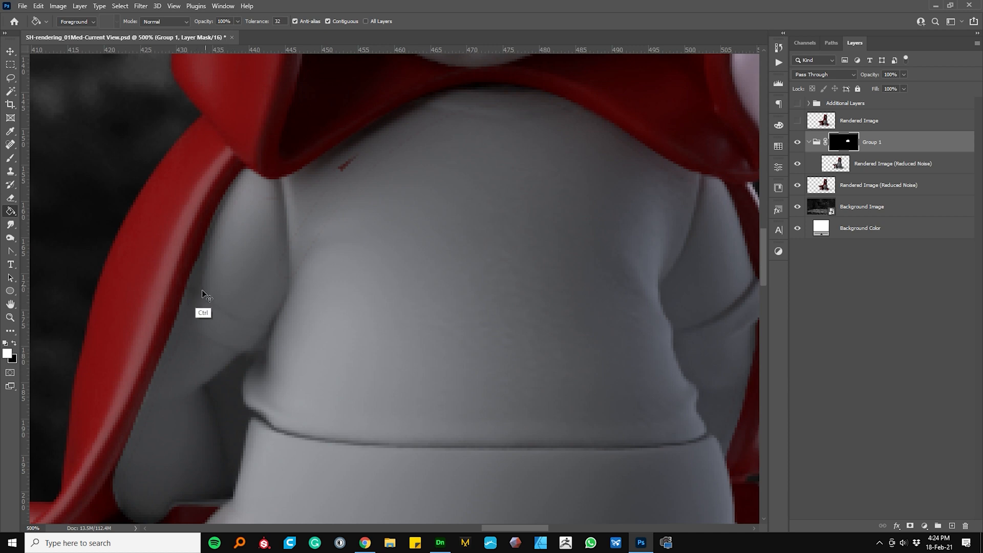
Enlarge the brush to 6 px and paint white over the leftover red seams along the neckline and both arms
{"action": "left_click", "coordinate": [10, 158]}
{"action": "key", "text": "bracketright"}
{"action": "key", "text": "bracketright"}
{"action": "mouse_move", "coordinate": [530, 108]}
{"action": "left_mouse_down"}
{"action": "mouse_move", "coordinate": [435, 136]}
{"action": "mouse_move", "coordinate": [373, 184]}
{"action": "mouse_move", "coordinate": [374, 160]}
{"action": "mouse_move", "coordinate": [310, 219]}
{"action": "mouse_move", "coordinate": [313, 281]}
{"action": "left_mouse_up"}
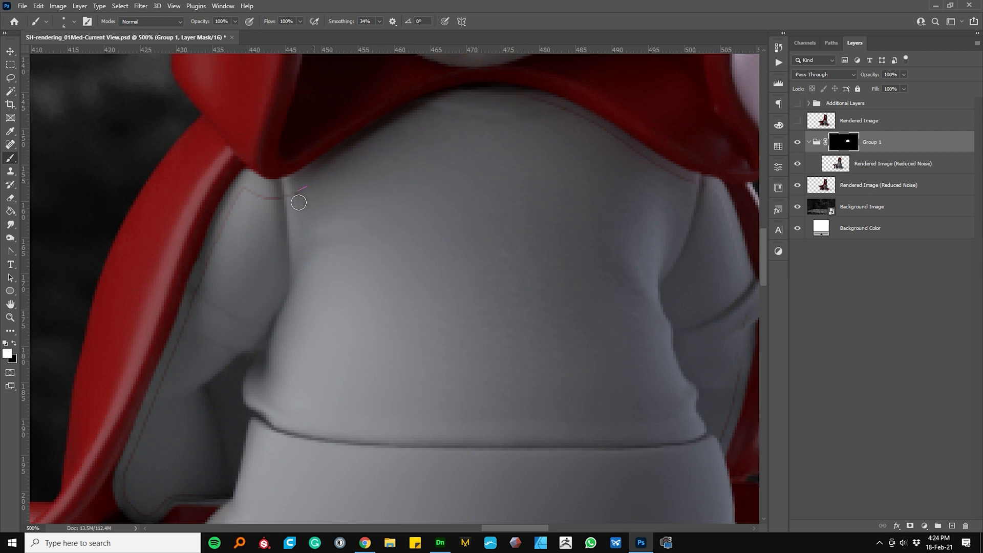
{"action": "left_click_drag", "start_coordinate": [237, 329], "coordinate": [434, 193]}
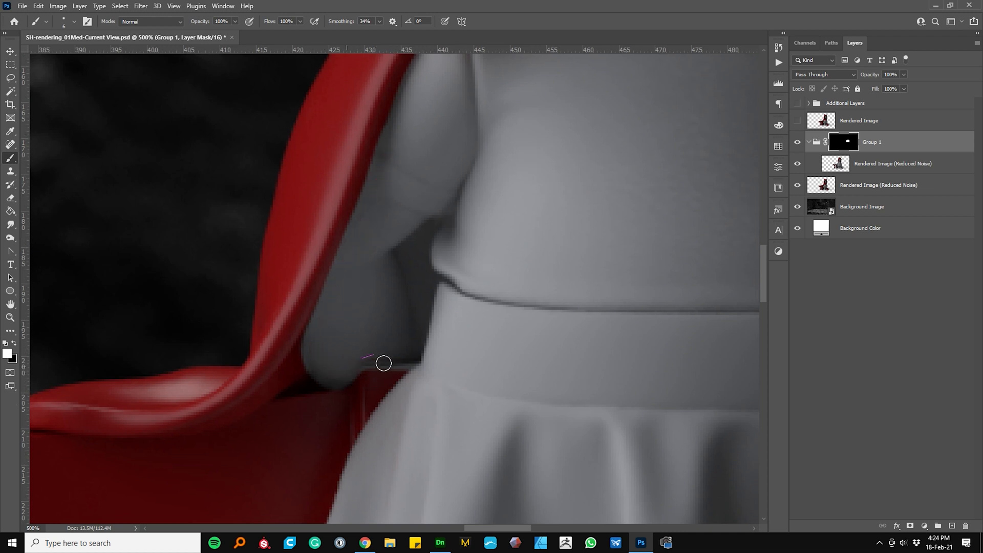
{"action": "left_click_drag", "start_coordinate": [608, 325], "coordinate": [439, 304]}
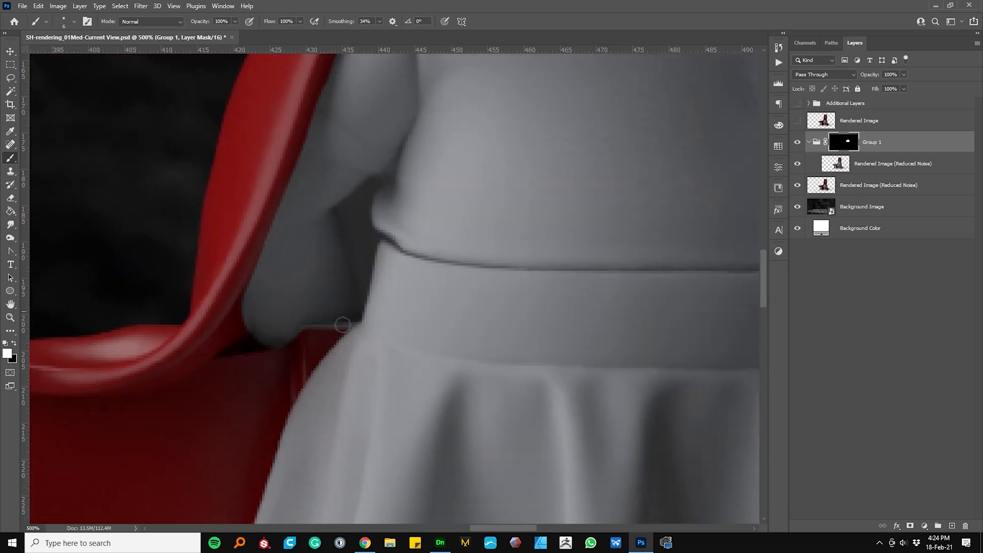
{"action": "left_click_drag", "start_coordinate": [547, 306], "coordinate": [254, 377]}
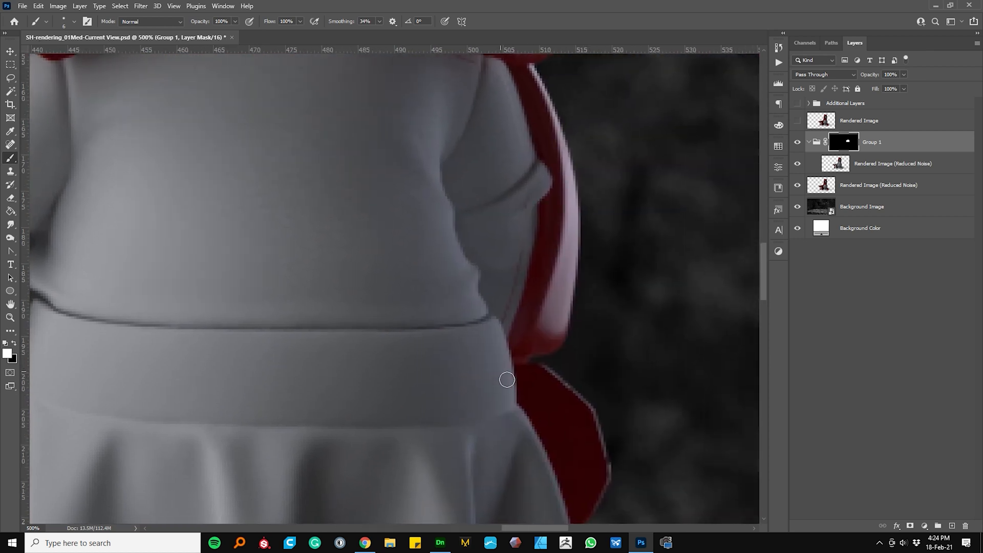
{"action": "mouse_move", "coordinate": [531, 217]}
{"action": "left_mouse_down"}
{"action": "mouse_move", "coordinate": [520, 358]}
{"action": "mouse_move", "coordinate": [540, 397]}
{"action": "left_mouse_up"}
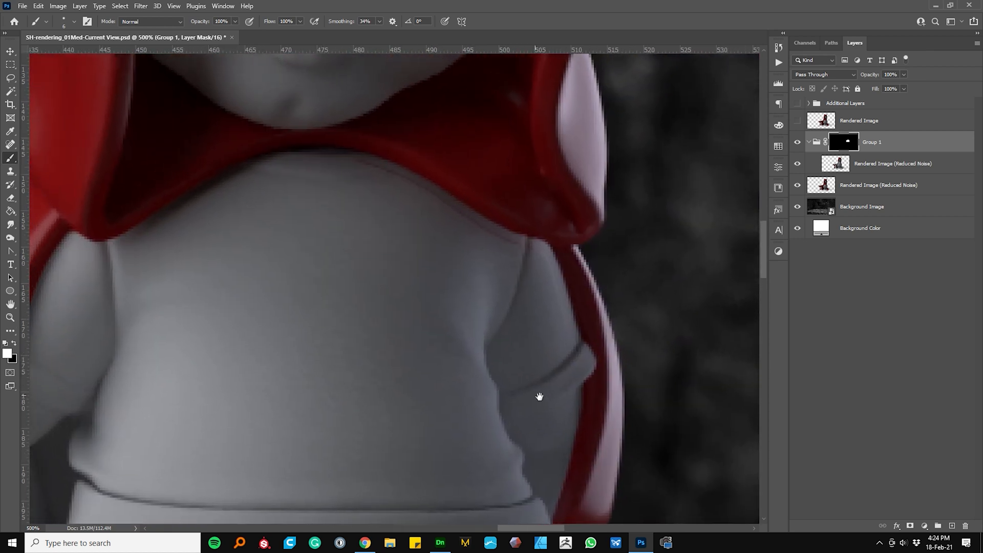
{"action": "mouse_move", "coordinate": [539, 252]}
{"action": "left_mouse_down"}
{"action": "mouse_move", "coordinate": [461, 224]}
{"action": "mouse_move", "coordinate": [408, 186]}
{"action": "mouse_move", "coordinate": [334, 181]}
{"action": "mouse_move", "coordinate": [338, 171]}
{"action": "left_mouse_up"}
Outline the bench's flat side in white on the group's mask, following the skirt, the cape and the dripping edge
{"action": "left_click_drag", "start_coordinate": [366, 410], "coordinate": [476, 283]}
{"action": "left_click_drag", "start_coordinate": [463, 395], "coordinate": [652, 188]}
{"action": "left_click_drag", "start_coordinate": [346, 384], "coordinate": [742, 309]}
{"action": "left_click_drag", "start_coordinate": [625, 301], "coordinate": [674, 277]}
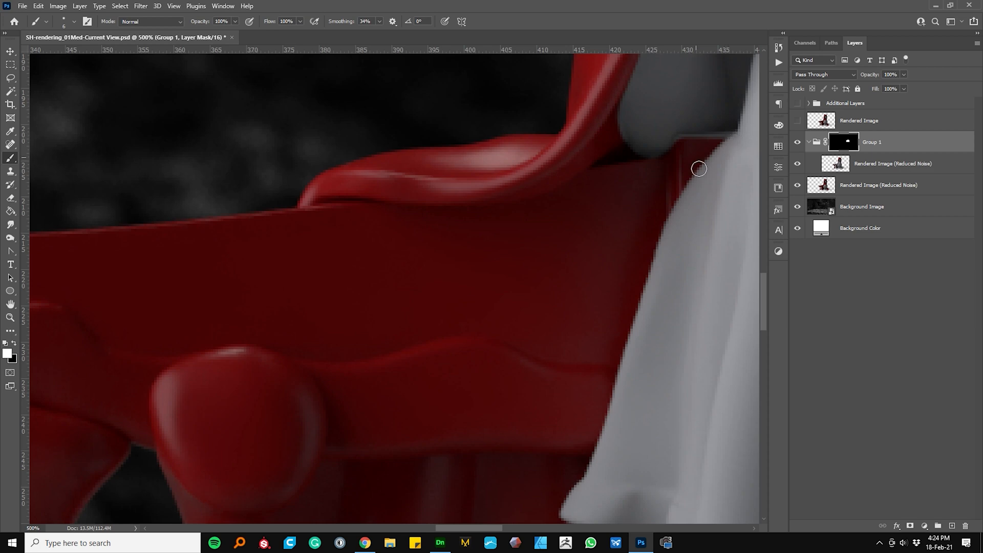
{"action": "mouse_move", "coordinate": [737, 150]}
{"action": "left_mouse_down"}
{"action": "mouse_move", "coordinate": [397, 220]}
{"action": "mouse_move", "coordinate": [715, 246]}
{"action": "left_mouse_up"}
{"action": "mouse_move", "coordinate": [722, 218]}
{"action": "left_mouse_down"}
{"action": "mouse_move", "coordinate": [382, 242]}
{"action": "mouse_move", "coordinate": [504, 269]}
{"action": "left_mouse_up"}
{"action": "left_click_drag", "start_coordinate": [609, 257], "coordinate": [312, 263]}
{"action": "left_click_drag", "start_coordinate": [514, 315], "coordinate": [354, 405]}
{"action": "left_click_drag", "start_coordinate": [520, 206], "coordinate": [453, 405]}
{"action": "left_click_drag", "start_coordinate": [453, 406], "coordinate": [584, 219]}
{"action": "left_click_drag", "start_coordinate": [579, 220], "coordinate": [533, 307]}
{"action": "left_click_drag", "start_coordinate": [528, 425], "coordinate": [573, 205]}
{"action": "mouse_move", "coordinate": [568, 198]}
{"action": "left_mouse_down"}
{"action": "mouse_move", "coordinate": [548, 441]}
{"action": "mouse_move", "coordinate": [582, 209]}
{"action": "left_mouse_up"}
{"action": "mouse_move", "coordinate": [575, 210]}
{"action": "left_mouse_down"}
{"action": "mouse_move", "coordinate": [621, 414]}
{"action": "mouse_move", "coordinate": [713, 486]}
{"action": "left_mouse_up"}
Fill the outlined bench area of the mask with white and brush over its leftover red seams
{"action": "key", "text": "g"}
{"action": "left_click", "coordinate": [630, 327]}
{"action": "left_click_drag", "start_coordinate": [668, 357], "coordinate": [527, 300]}
{"action": "key", "text": "b"}
{"action": "left_click_drag", "start_coordinate": [381, 302], "coordinate": [535, 275]}
{"action": "left_click_drag", "start_coordinate": [459, 85], "coordinate": [439, 404]}
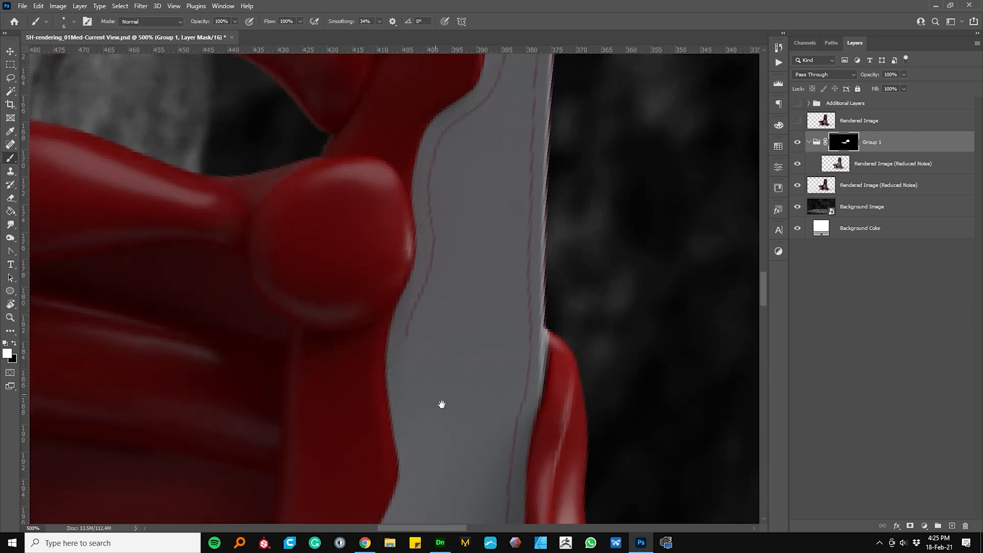
{"action": "left_click_drag", "start_coordinate": [543, 61], "coordinate": [516, 251]}
Paint black on the group's mask to remove the gray spill at the cape's tip and along its underside near the hand
{"action": "key", "text": "ctrl+0"}
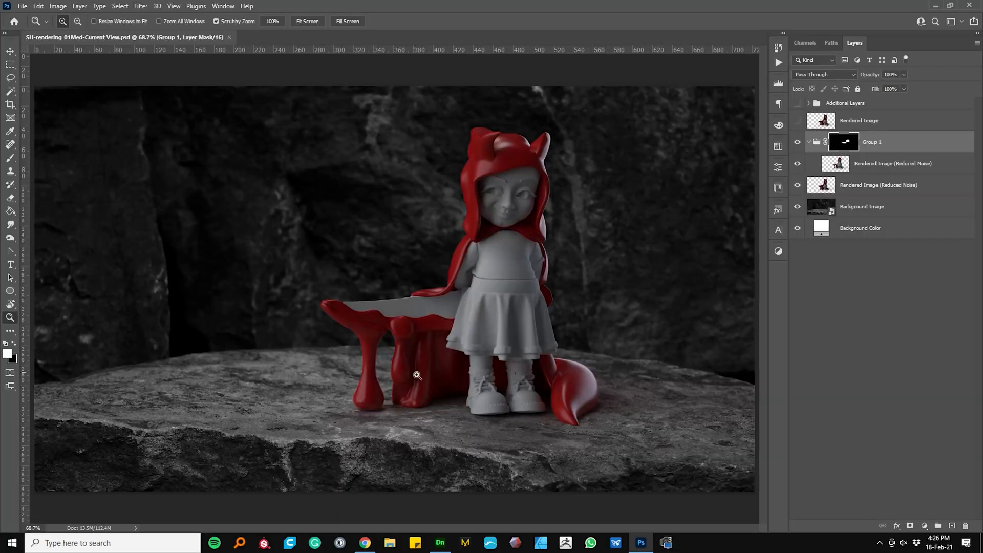
{"action": "left_click", "coordinate": [433, 344]}
{"action": "left_click", "coordinate": [434, 342]}
{"action": "left_click", "coordinate": [433, 343]}
{"action": "left_click", "coordinate": [435, 341]}
{"action": "left_click_drag", "start_coordinate": [424, 271], "coordinate": [531, 405]}
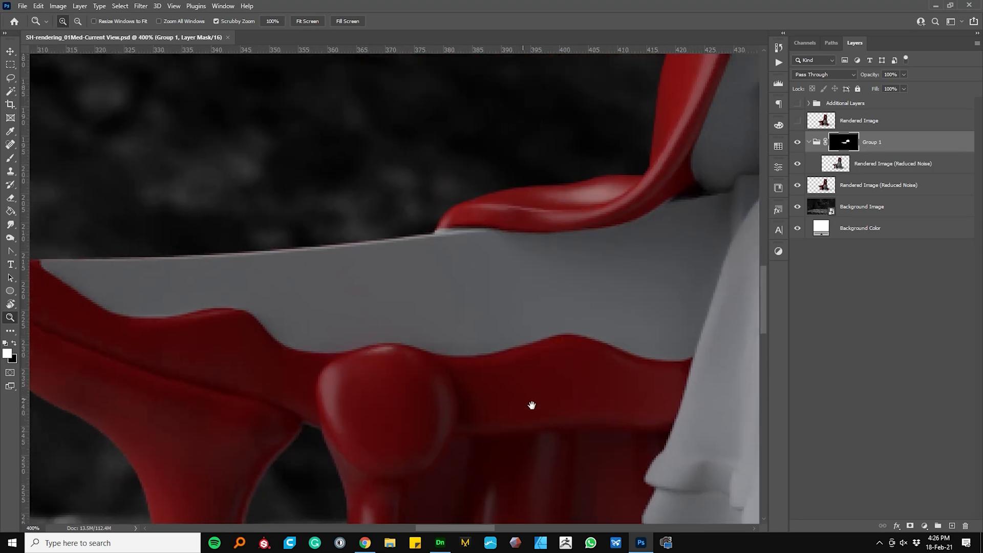
{"action": "left_click", "coordinate": [873, 165]}
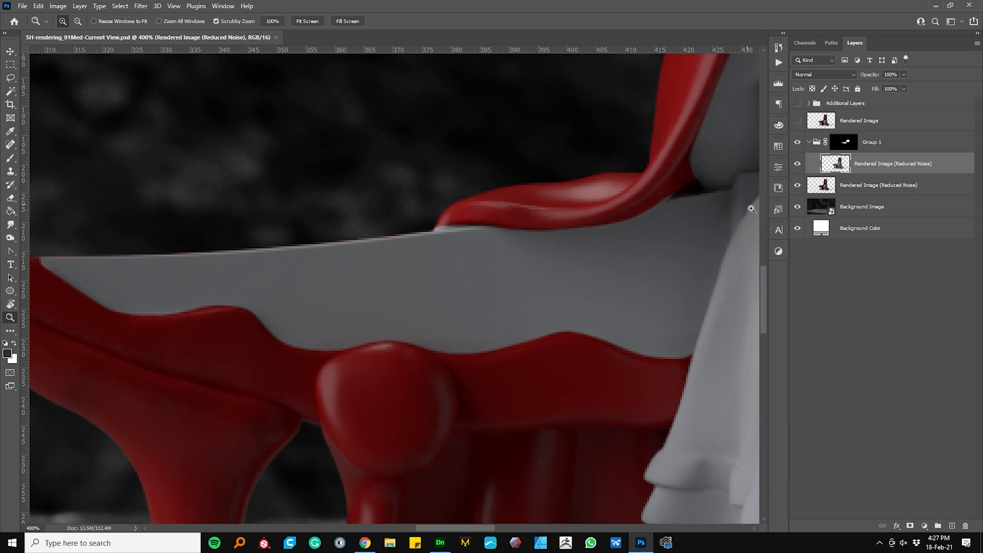
{"action": "left_click", "coordinate": [848, 148]}
{"action": "key", "text": "b"}
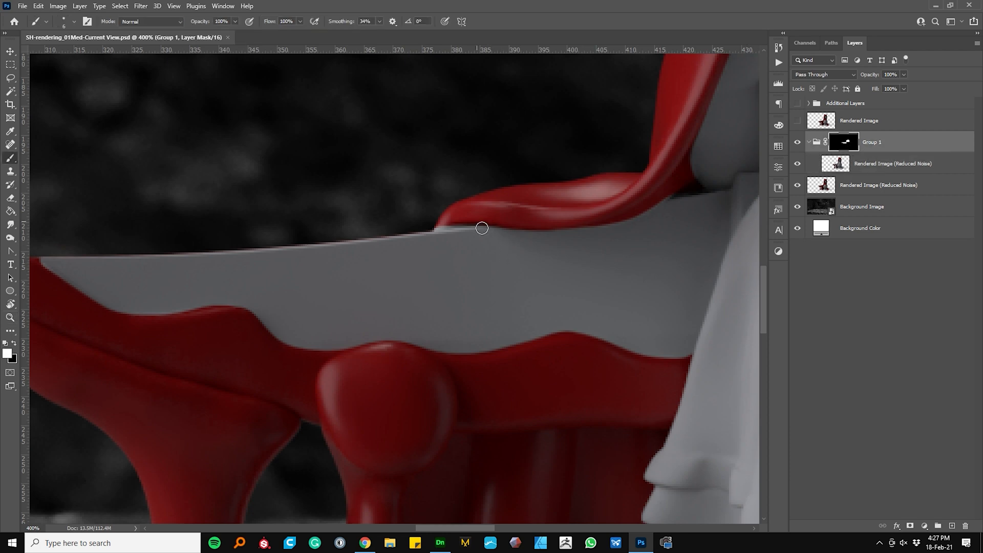
{"action": "key", "text": "ctrl+plus"}
{"action": "key", "text": "ctrl+plus"}
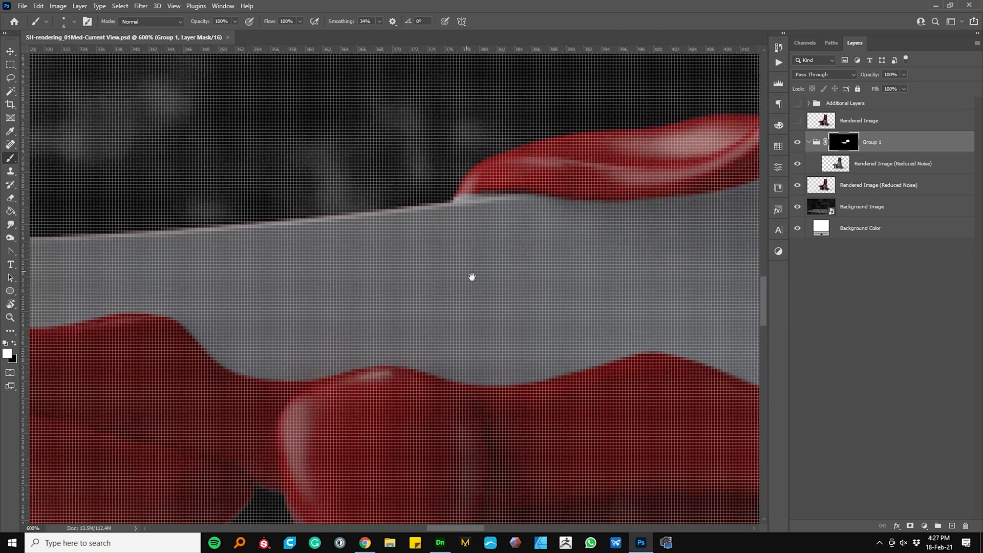
{"action": "left_click_drag", "start_coordinate": [543, 232], "coordinate": [451, 339]}
{"action": "key", "text": "ctrl+minus"}
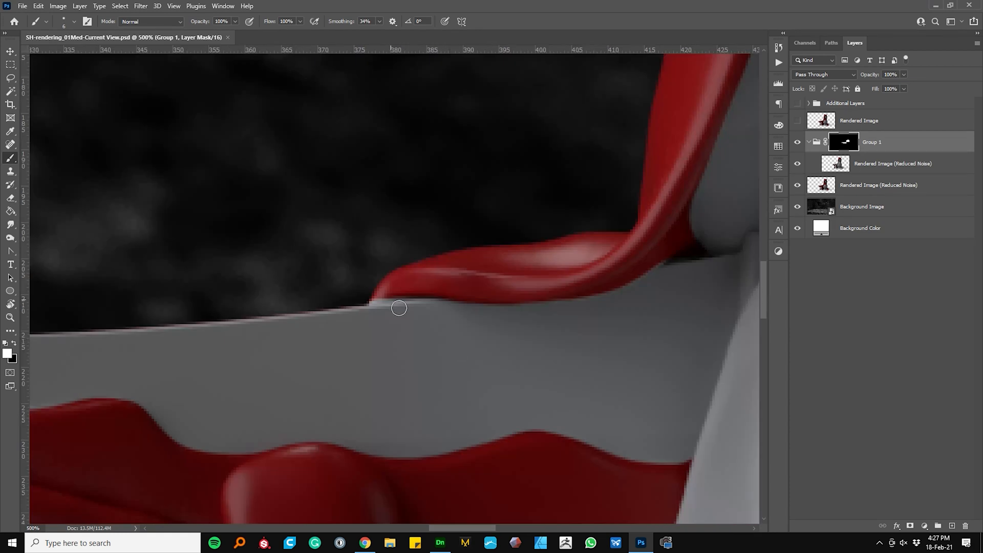
{"action": "left_click_drag", "start_coordinate": [379, 307], "coordinate": [396, 289]}
{"action": "key", "text": "ctrl+z"}
{"action": "key", "text": "x"}
{"action": "mouse_move", "coordinate": [381, 304]}
{"action": "left_mouse_down"}
{"action": "mouse_move", "coordinate": [408, 292]}
{"action": "mouse_move", "coordinate": [384, 305]}
{"action": "mouse_move", "coordinate": [398, 303]}
{"action": "left_mouse_up"}
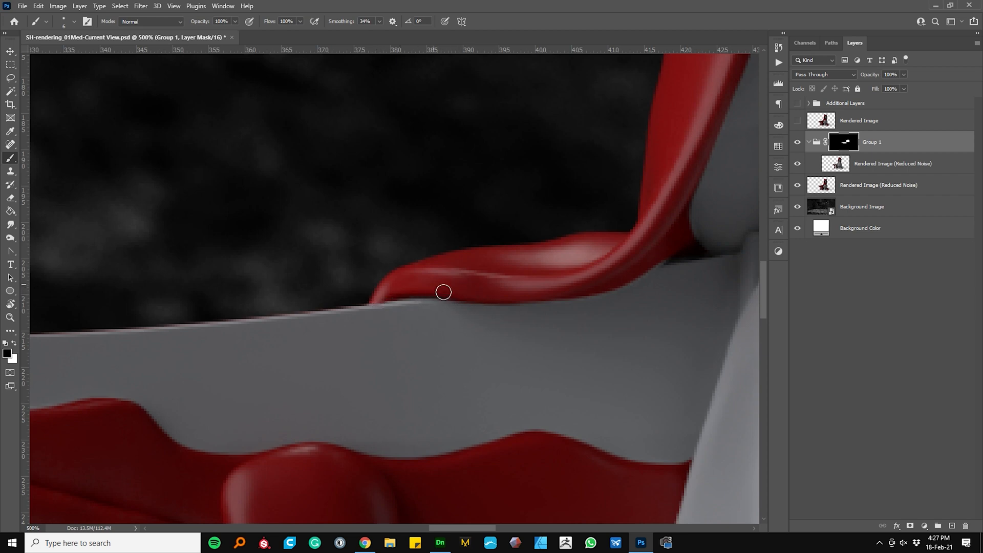
{"action": "left_click_drag", "start_coordinate": [670, 261], "coordinate": [610, 295]}
Try painting black along the middle of the cape's lower edge, and undo the strokes
{"action": "left_click_drag", "start_coordinate": [542, 304], "coordinate": [620, 288]}
{"action": "key", "text": "ctrl+z"}
{"action": "left_click_drag", "start_coordinate": [537, 304], "coordinate": [604, 297]}
{"action": "key", "text": "ctrl+z"}
Set the brush hardness to 43% and paint black on the mask along the cape's lower edge, rotating the canvas to follow the curve
{"action": "right_click", "coordinate": [635, 299]}
{"action": "left_click_drag", "start_coordinate": [752, 312], "coordinate": [721, 311]}
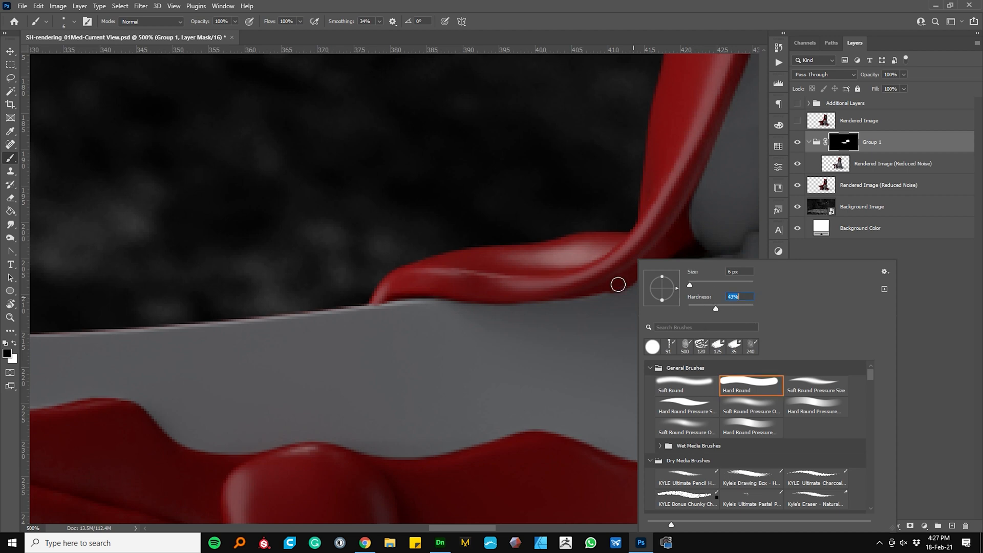
{"action": "left_click_drag", "start_coordinate": [527, 304], "coordinate": [643, 282]}
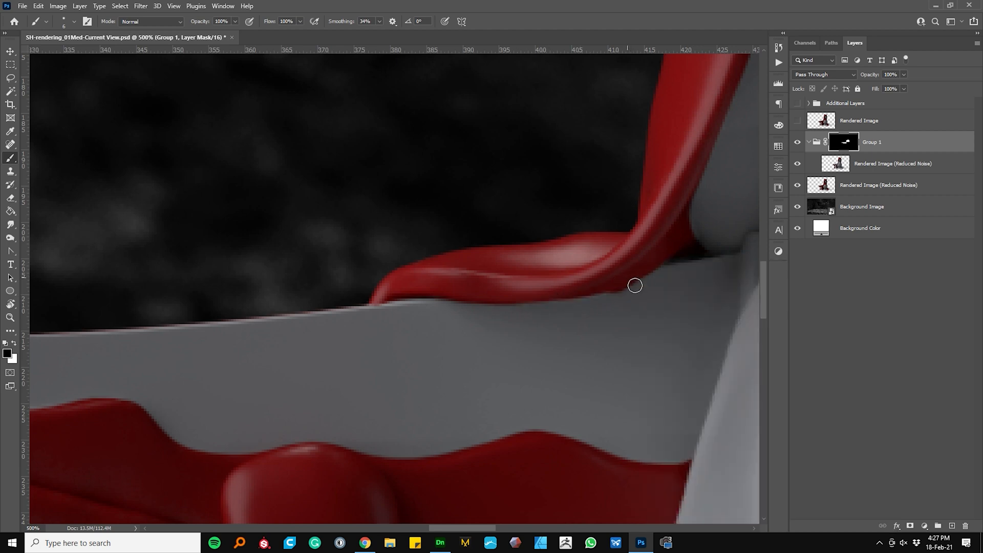
{"action": "key", "text": "r"}
{"action": "mouse_move", "coordinate": [599, 222]}
{"action": "left_mouse_down"}
{"action": "mouse_move", "coordinate": [384, 241]}
{"action": "mouse_move", "coordinate": [446, 237]}
{"action": "mouse_move", "coordinate": [318, 268]}
{"action": "mouse_move", "coordinate": [330, 340]}
{"action": "mouse_move", "coordinate": [351, 352]}
{"action": "mouse_move", "coordinate": [598, 329]}
{"action": "left_mouse_up"}
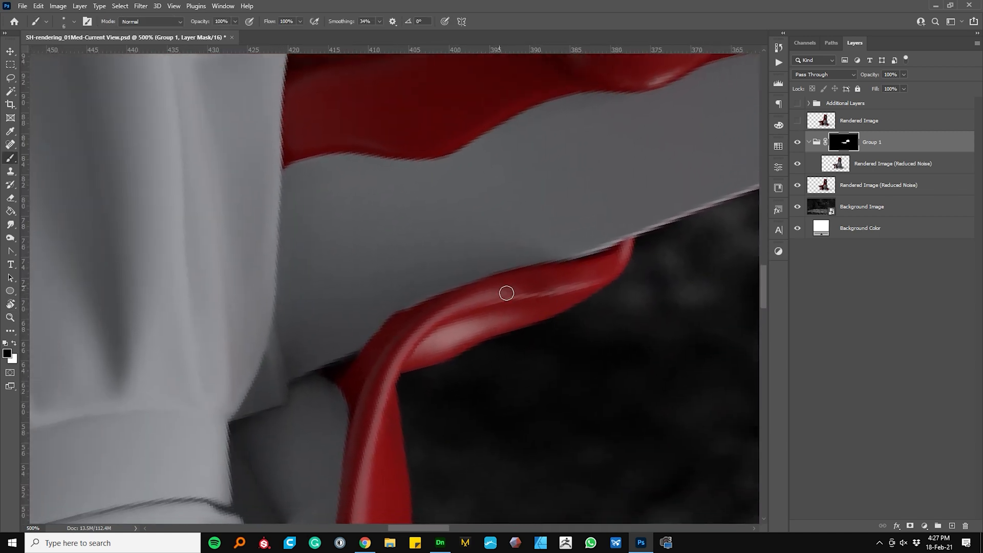
{"action": "left_click_drag", "start_coordinate": [464, 300], "coordinate": [405, 335]}
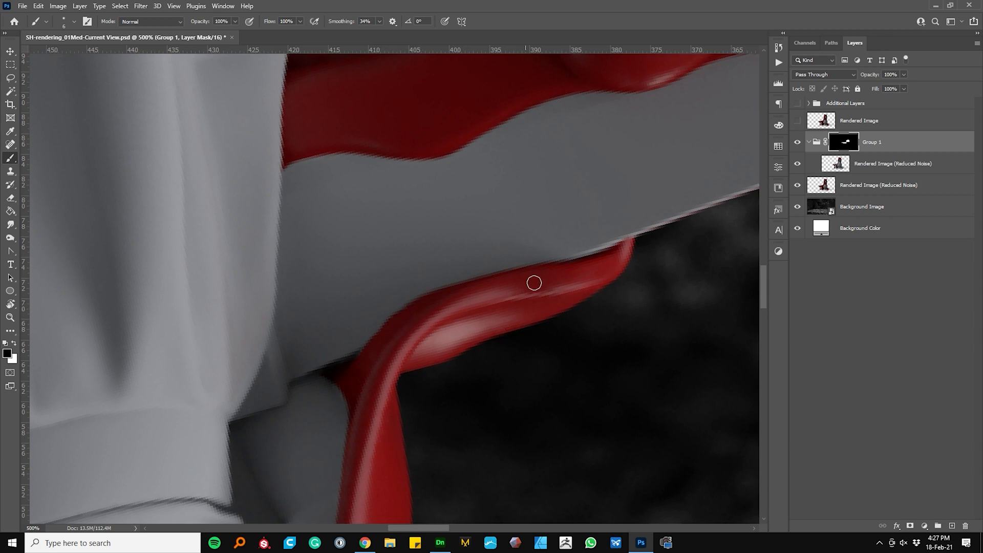
Reset the rotated canvas to 0° with the whole image in view, and collapse Group 1
{"action": "key", "text": "r"}
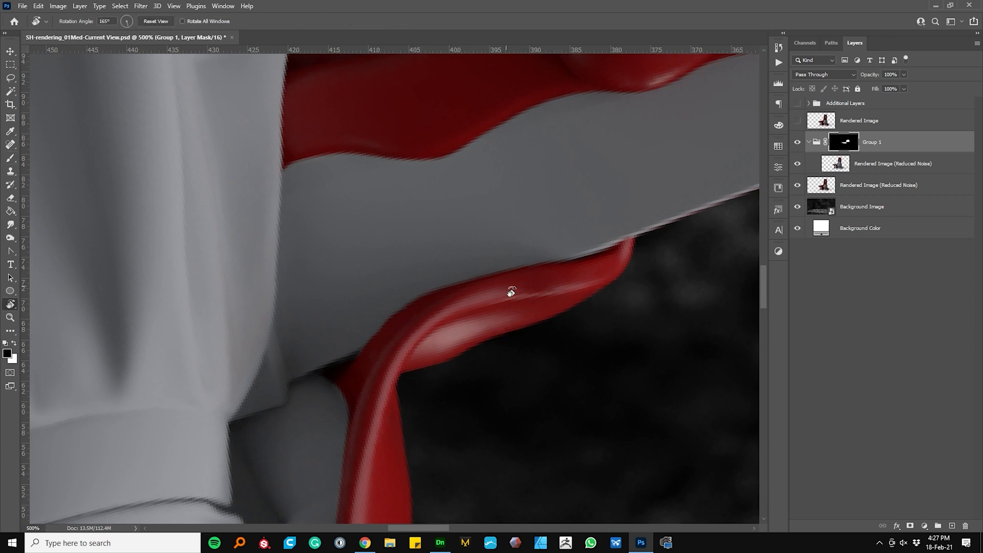
{"action": "left_click", "coordinate": [170, 21]}
{"action": "key", "text": "ctrl+1"}
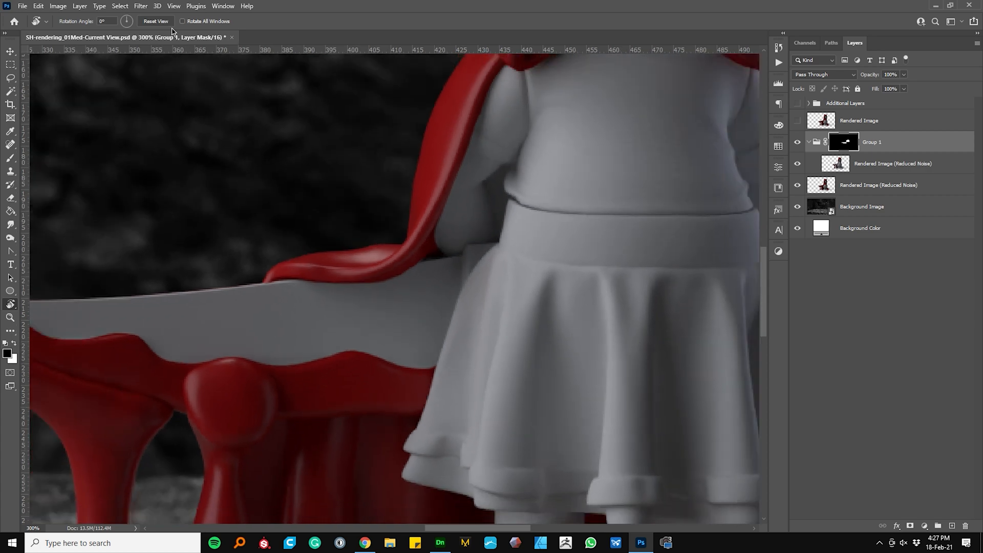
{"action": "key", "text": "ctrl+minus"}
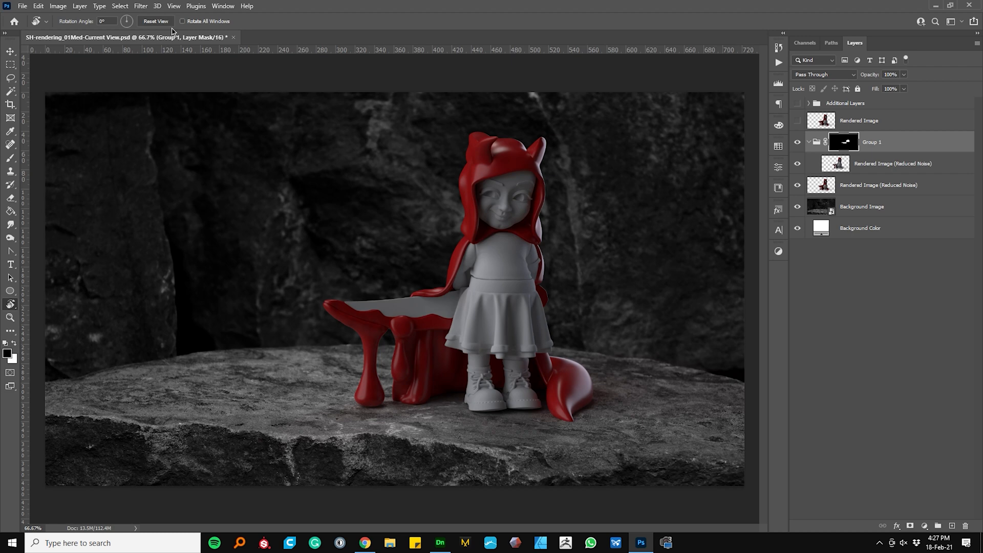
{"action": "left_click", "coordinate": [809, 143]}
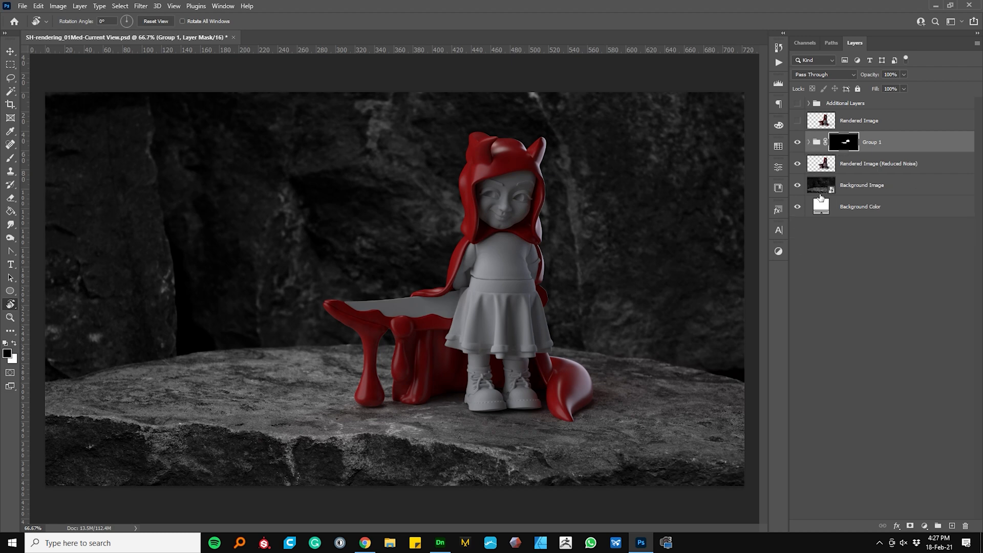
Show and expand the Additional Layers group to examine its material and object selection mask layers
{"action": "left_click", "coordinate": [840, 105]}
{"action": "left_click", "coordinate": [797, 103]}
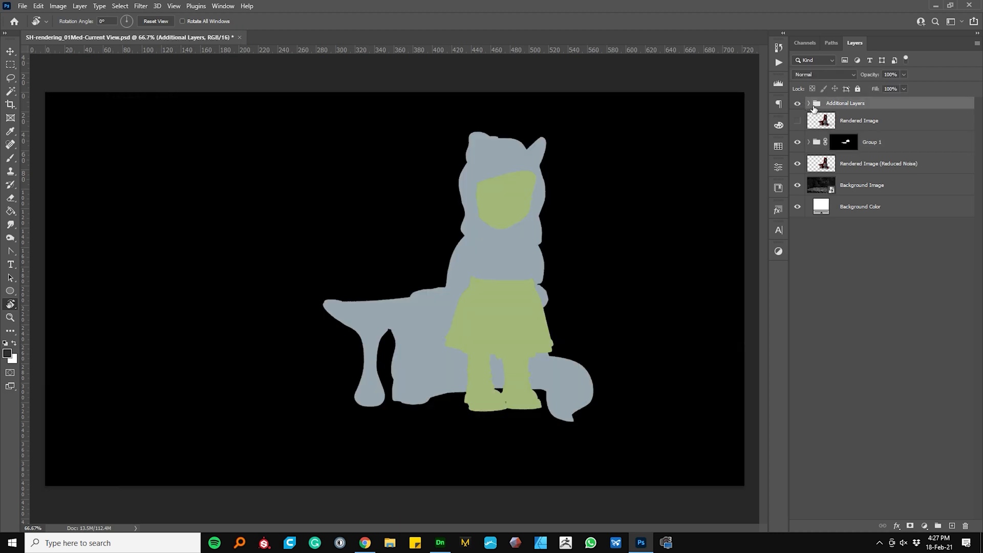
{"action": "left_click", "coordinate": [809, 103]}
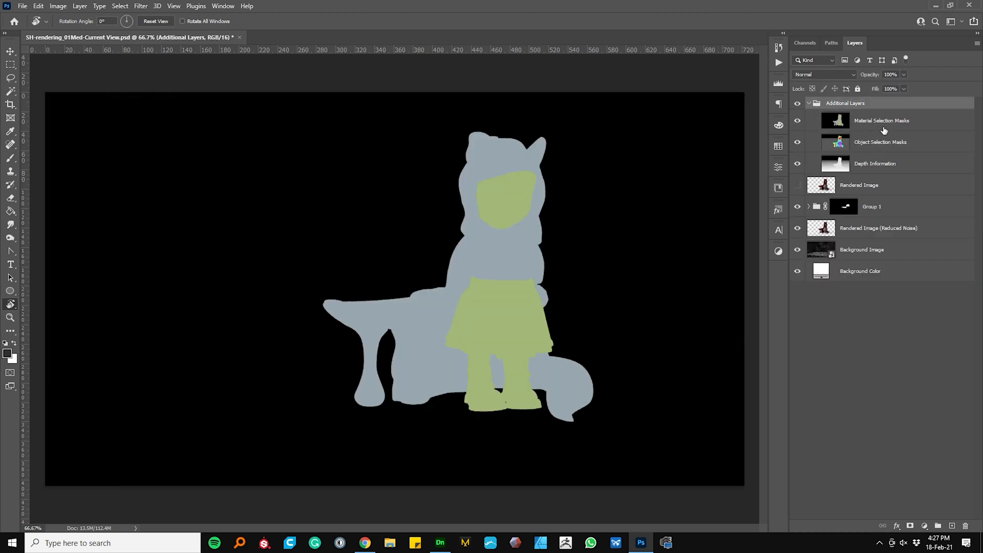
{"action": "left_click", "coordinate": [822, 128]}
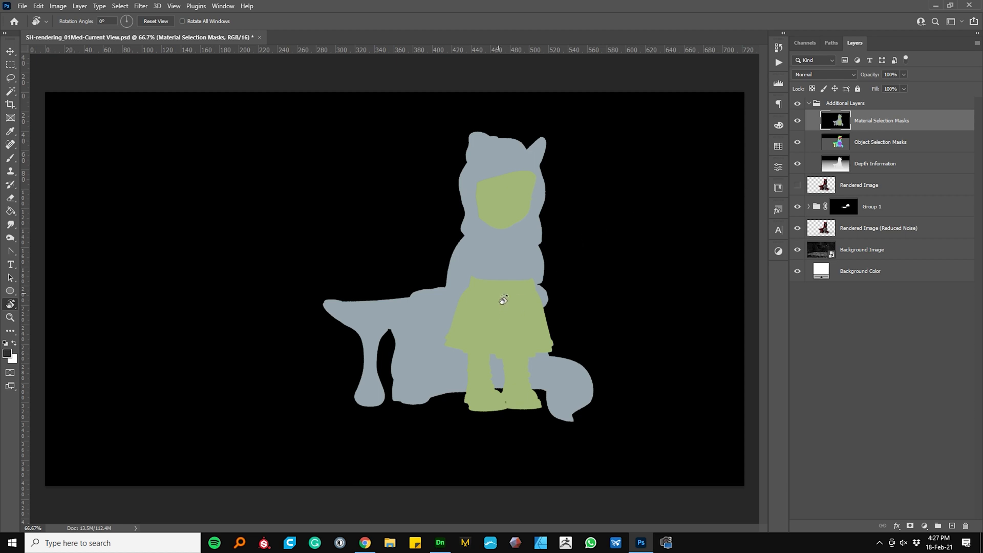
{"action": "left_click", "coordinate": [797, 120]}
{"action": "left_click", "coordinate": [894, 151]}
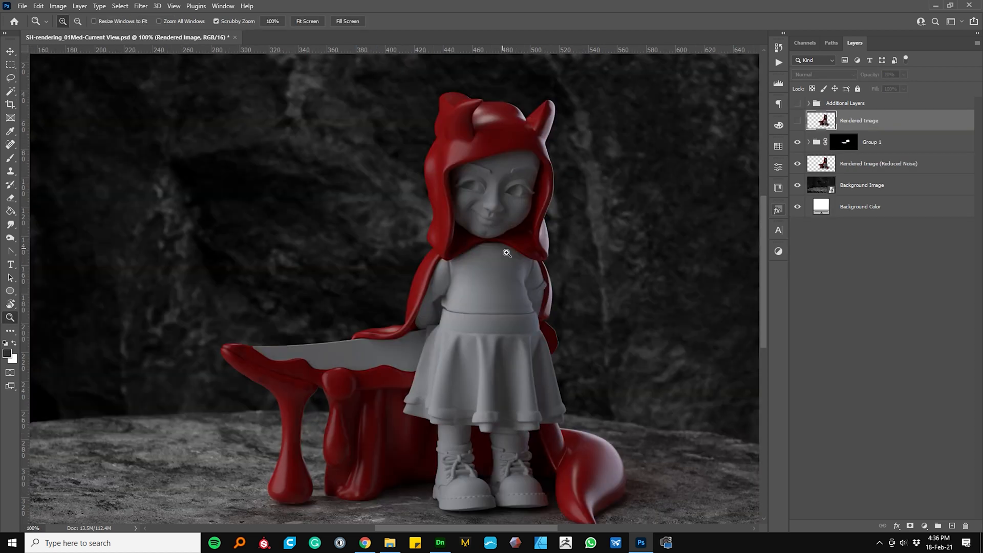
Fit the image on screen and group all layers, from Additional Layers down to Background Color
{"action": "right_click", "coordinate": [542, 141]}
{"action": "left_click", "coordinate": [556, 147]}
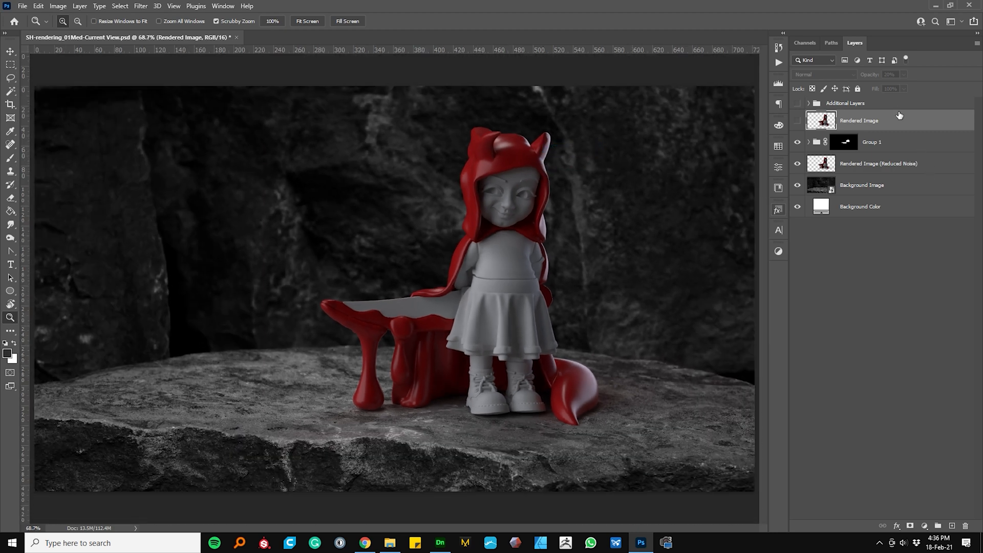
{"action": "left_click", "coordinate": [891, 104]}
{"action": "left_click", "coordinate": [882, 214], "text": "shift"}
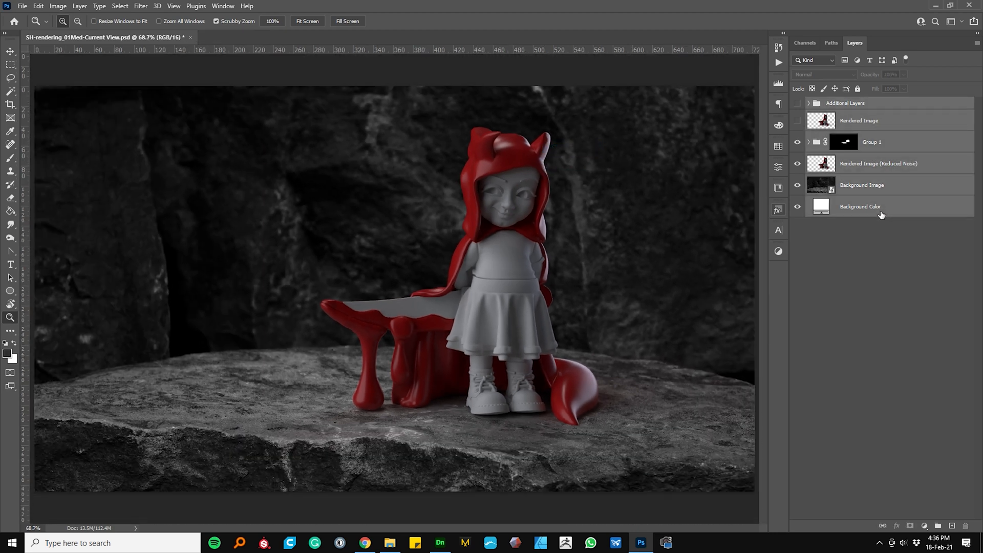
{"action": "key", "text": "ctrl+g"}
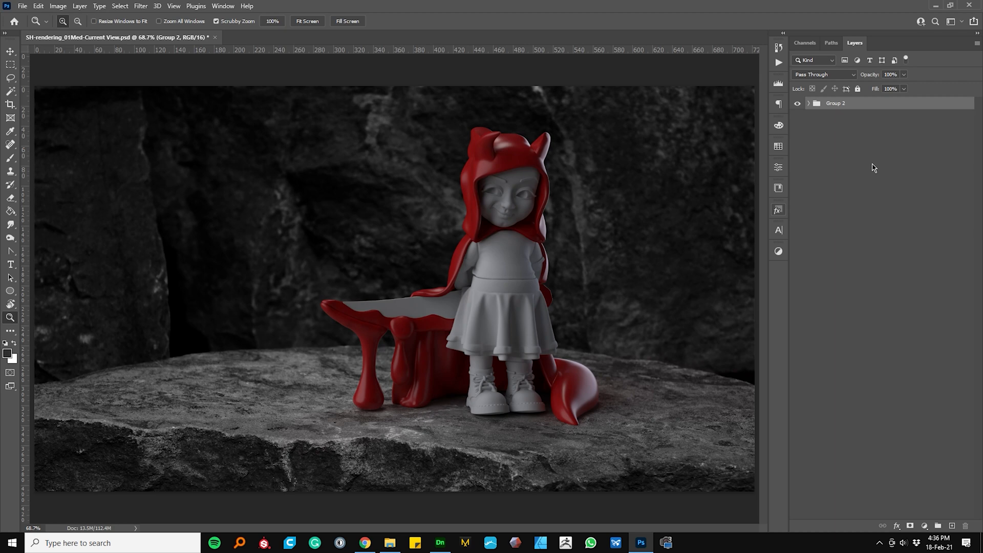
Create a merged duplicate of the group above the original and convert it to a smart object
{"action": "key", "text": "ctrl+j"}
{"action": "key", "text": "ctrl+e"}
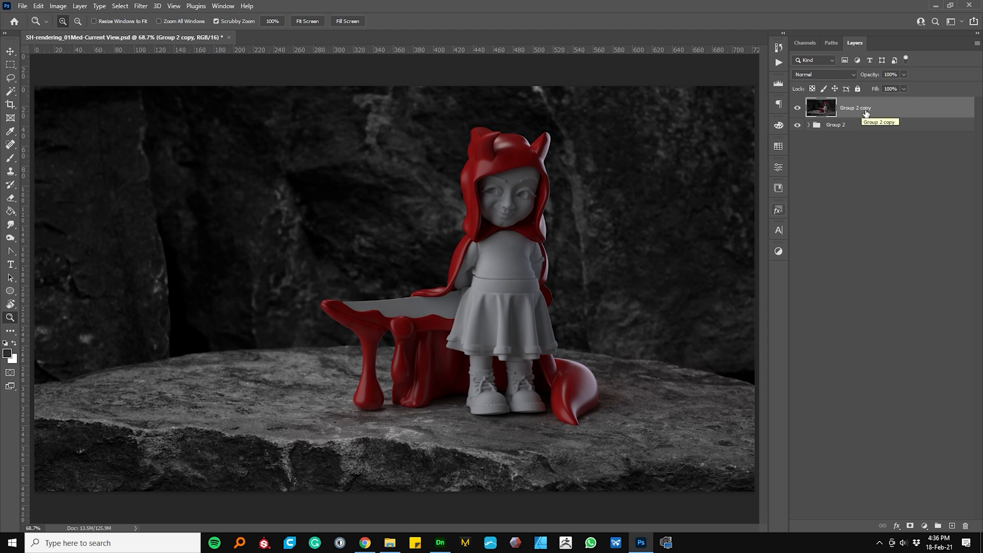
{"action": "right_click", "coordinate": [865, 113]}
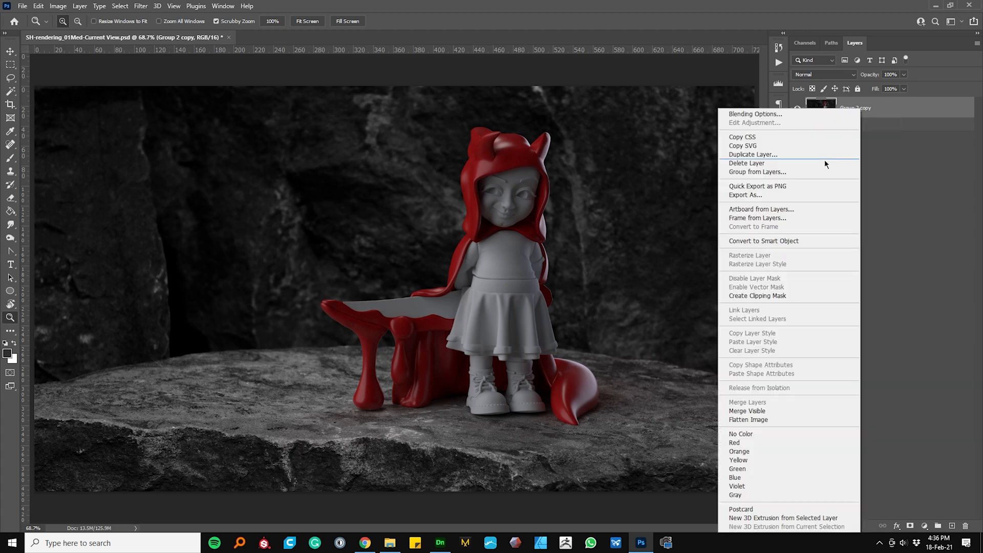
{"action": "left_click", "coordinate": [803, 243]}
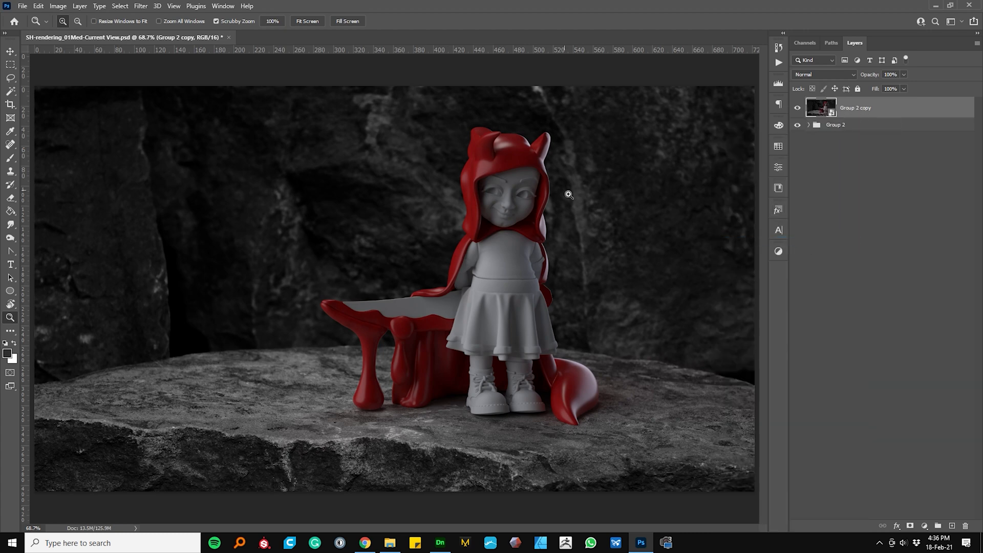
In the Camera Raw Filter, set Temperature -11, Tint -12, Exposure +0.35, Contrast +24 and Highlights -17
{"action": "left_click", "coordinate": [144, 7]}
{"action": "left_click", "coordinate": [202, 84]}
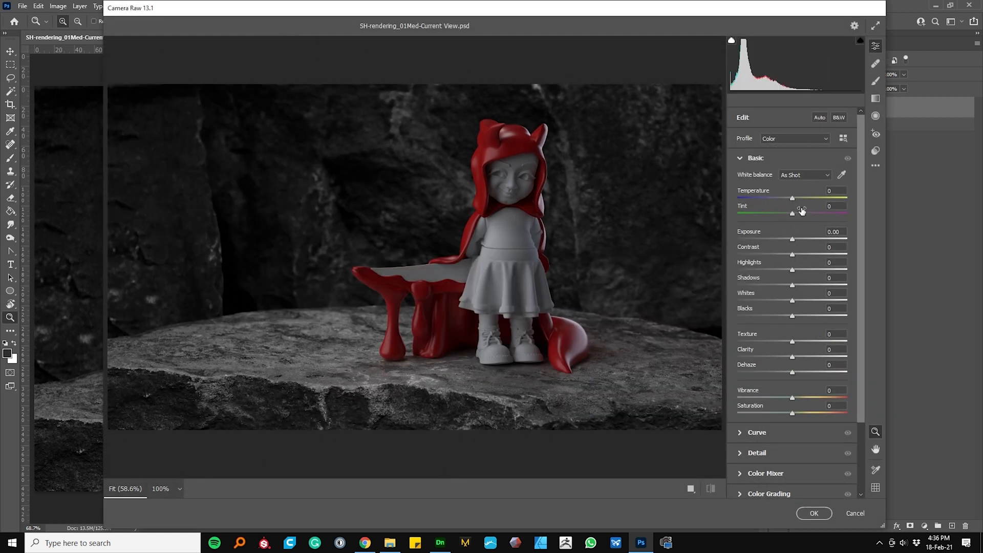
{"action": "mouse_move", "coordinate": [791, 198]}
{"action": "left_mouse_down"}
{"action": "mouse_move", "coordinate": [797, 213]}
{"action": "mouse_move", "coordinate": [788, 216]}
{"action": "left_mouse_up"}
{"action": "left_click_drag", "start_coordinate": [793, 240], "coordinate": [787, 270]}
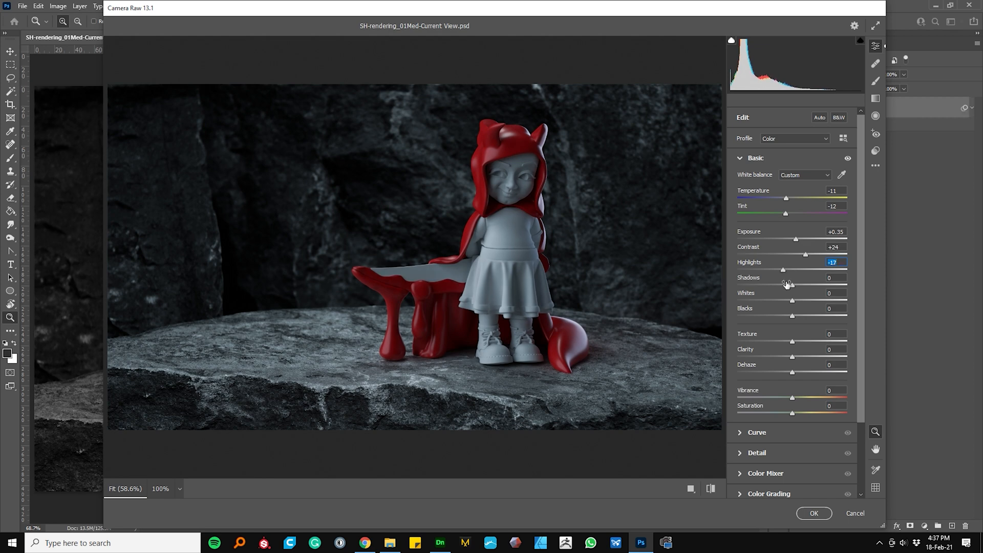
Set Texture +18, Clarity +6, Dehaze +1 and Vibrance +11, and return Saturation to 0
{"action": "left_click_drag", "start_coordinate": [795, 341], "coordinate": [792, 376]}
{"action": "left_click_drag", "start_coordinate": [797, 405], "coordinate": [803, 405]}
{"action": "type", "text": "0"}
{"action": "left_click_drag", "start_coordinate": [794, 398], "coordinate": [801, 395]}
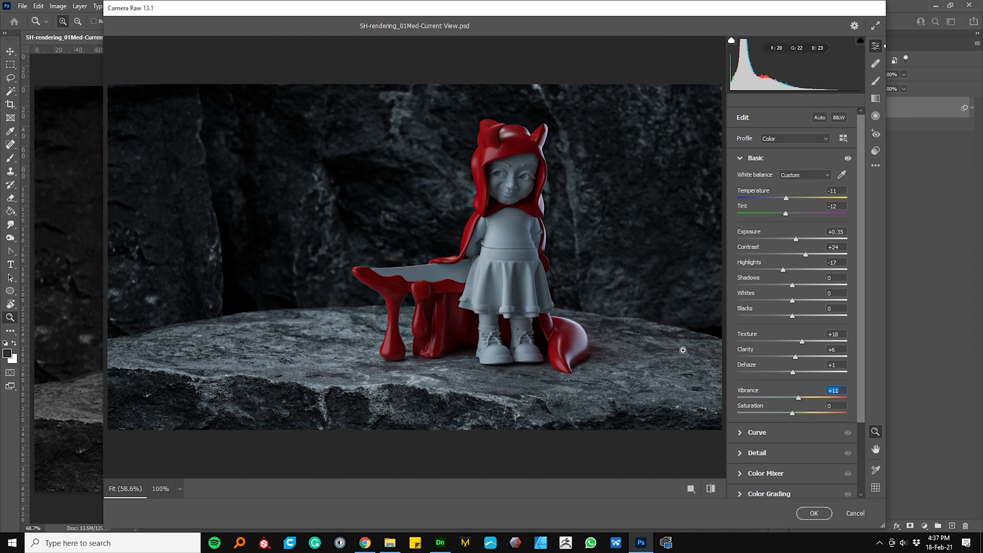
Try the Optics corrections, returning Distortion to 0 and setting the Vignette to -100
{"action": "scroll", "coordinate": [781, 392], "scroll_direction": "down", "scroll_amount": 2}
{"action": "scroll", "coordinate": [781, 391], "scroll_direction": "down", "scroll_amount": 1}
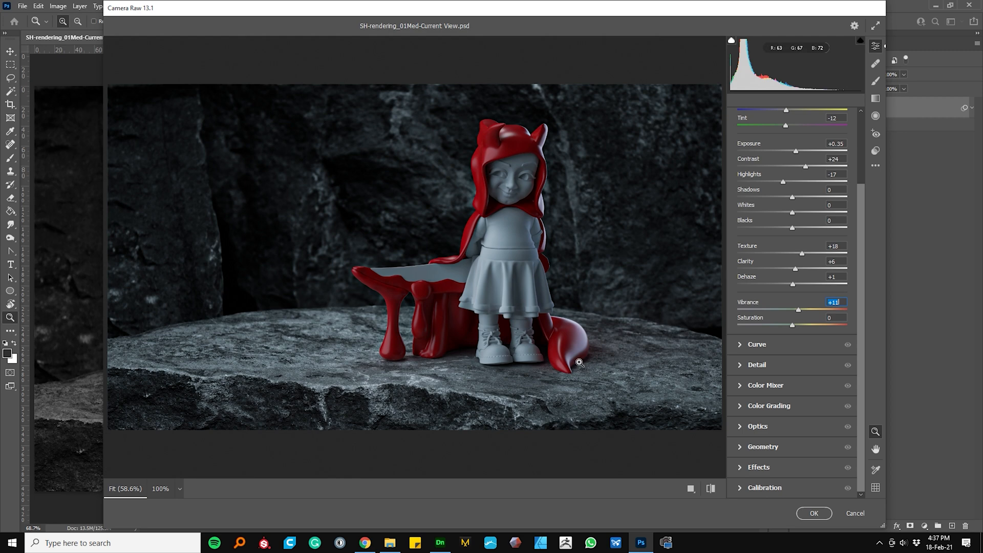
{"action": "scroll", "coordinate": [581, 353], "scroll_direction": "up", "scroll_amount": 3}
{"action": "scroll", "coordinate": [580, 352], "scroll_direction": "down", "scroll_amount": 2}
{"action": "scroll", "coordinate": [589, 363], "scroll_direction": "down", "scroll_amount": 1}
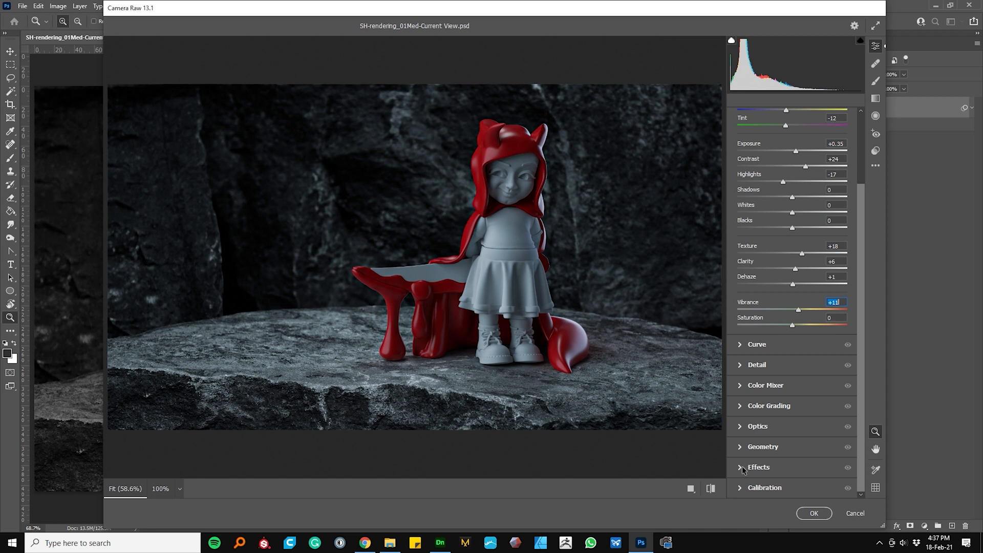
{"action": "left_click", "coordinate": [744, 428]}
{"action": "mouse_move", "coordinate": [794, 302]}
{"action": "left_mouse_down"}
{"action": "mouse_move", "coordinate": [776, 302]}
{"action": "mouse_move", "coordinate": [791, 288]}
{"action": "left_mouse_up"}
{"action": "type", "text": "0"}
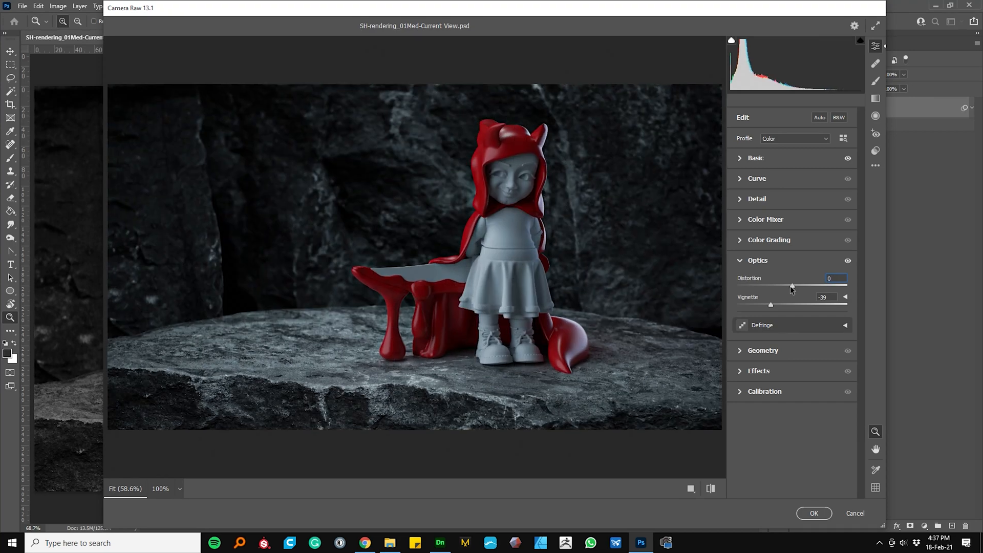
{"action": "left_click_drag", "start_coordinate": [771, 305], "coordinate": [725, 308]}
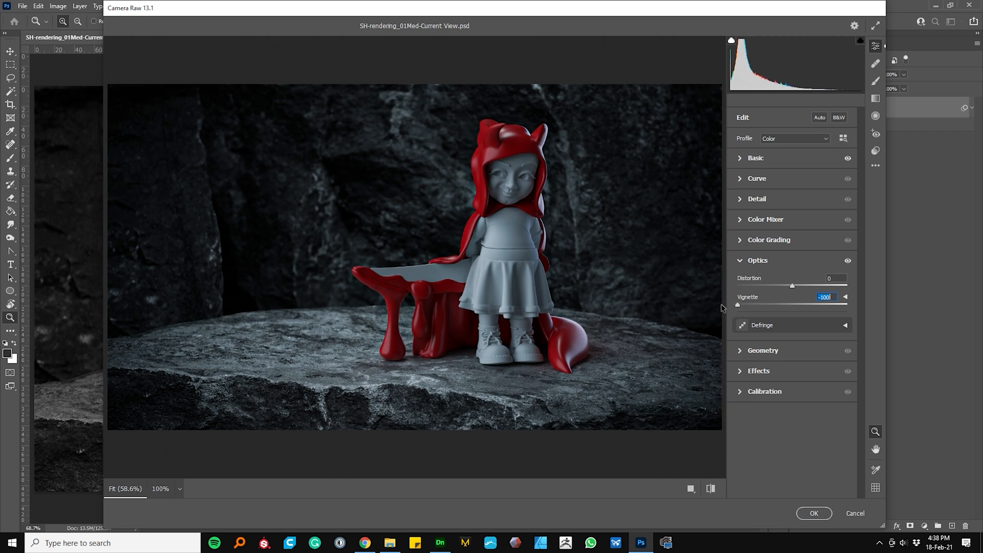
Apply the Camera Raw Filter and check the graded image in full-screen mode
{"action": "left_click", "coordinate": [814, 514]}
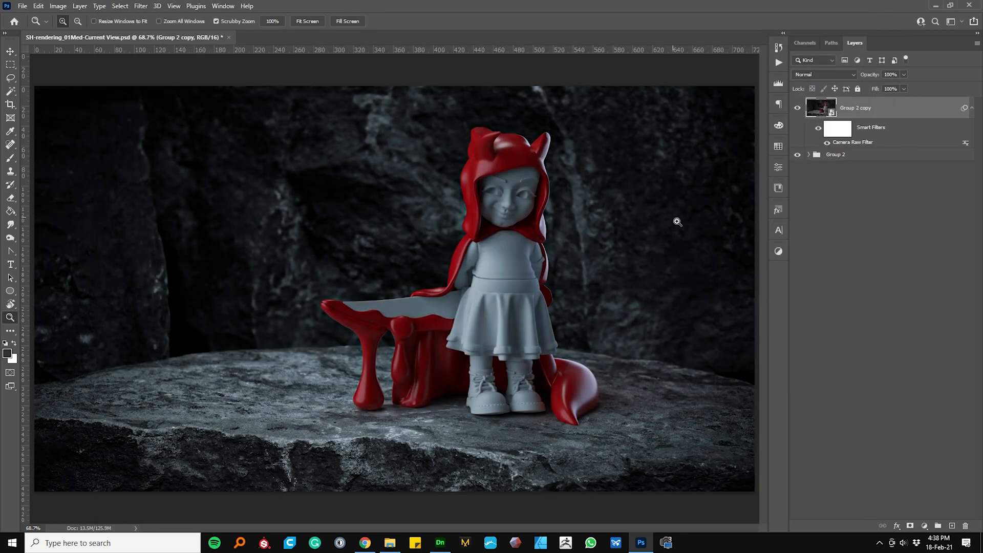
{"action": "key", "text": "f"}
{"action": "key", "text": "f"}
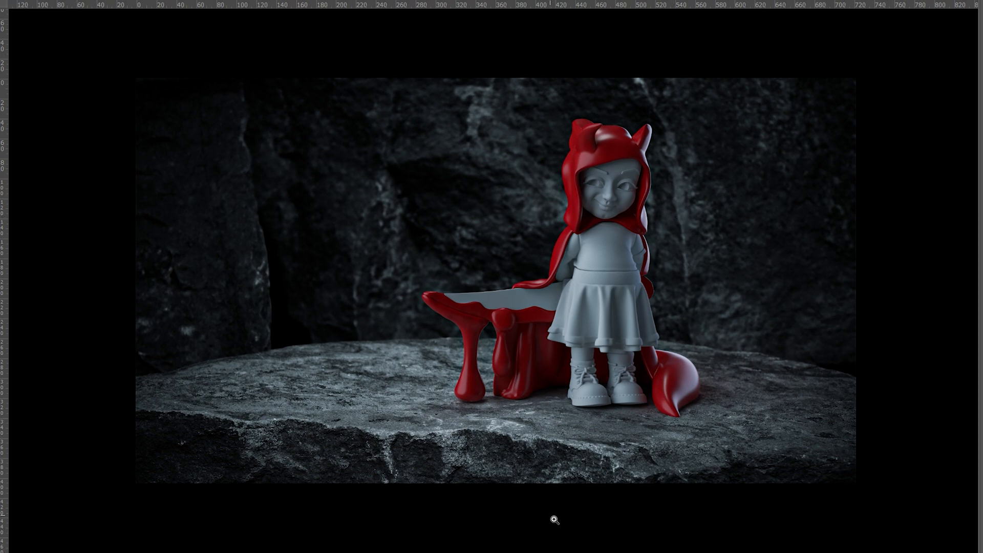
{"action": "key", "text": "f"}
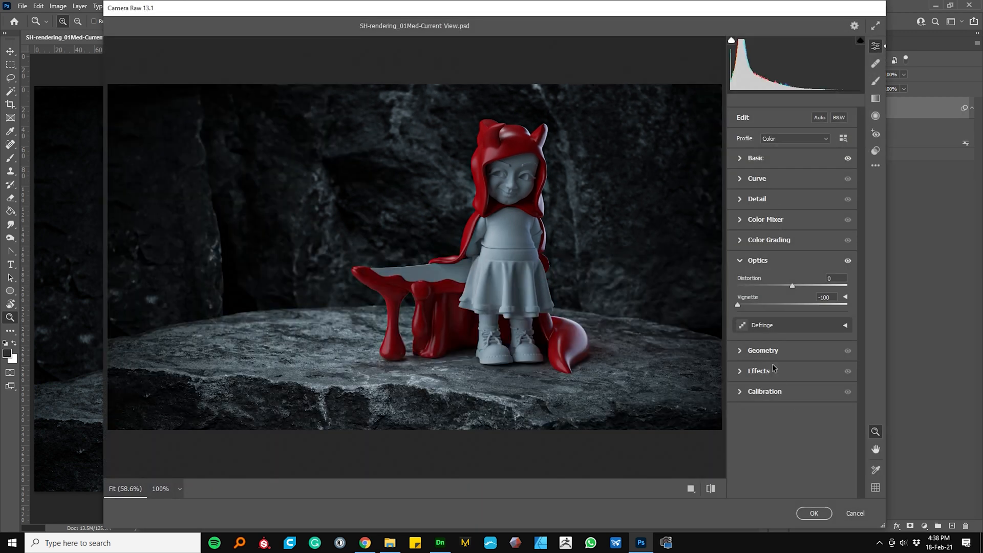
Set the Camera Raw Filter's Optics Vignette to 0 and apply the change
{"action": "type", "text": "0"}
{"action": "key", "text": "Return"}
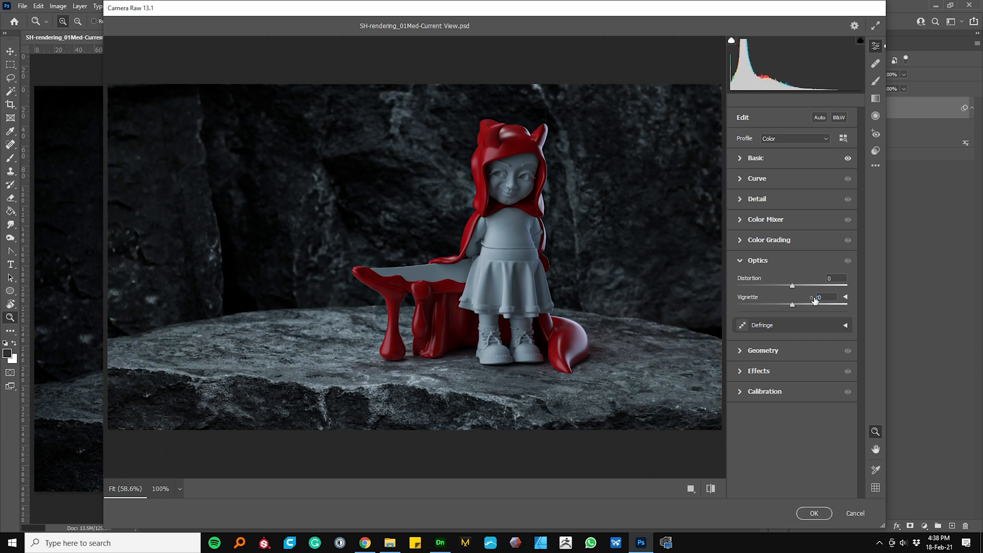
{"action": "left_click", "coordinate": [815, 514]}
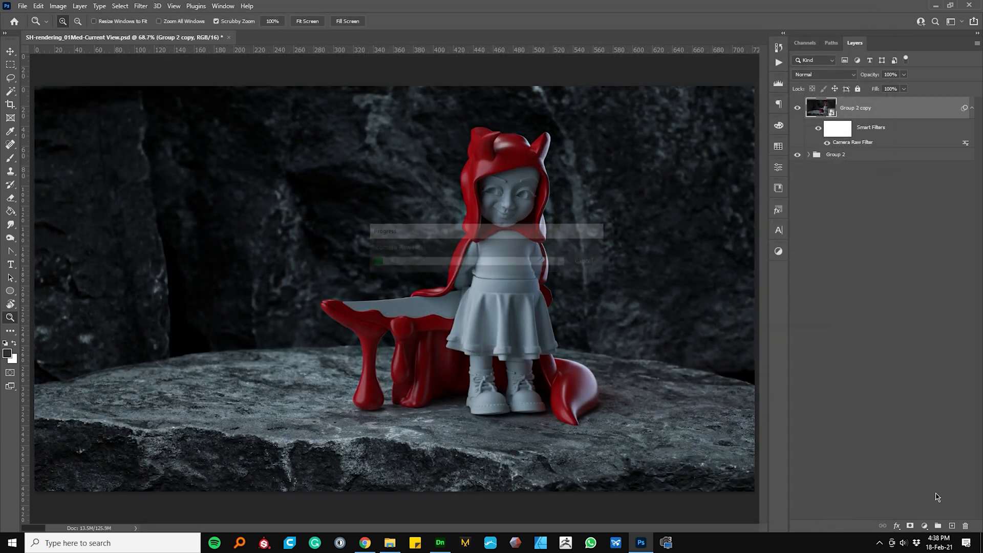
Add a new layer above the filtered smart object and fill it with white
{"action": "left_click", "coordinate": [952, 526]}
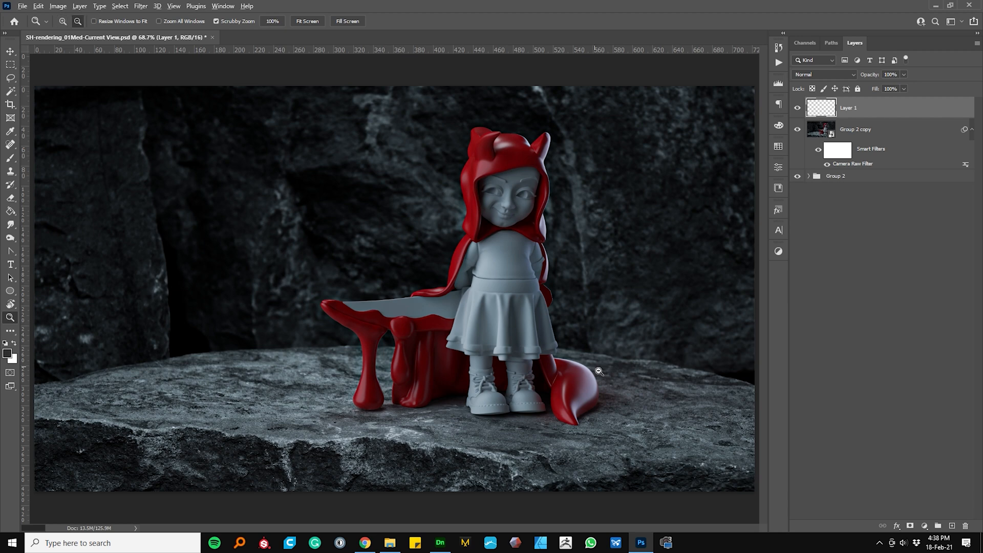
{"action": "key", "text": "alt+BackSpace"}
{"action": "key", "text": "x"}
{"action": "key", "text": "alt+BackSpace"}
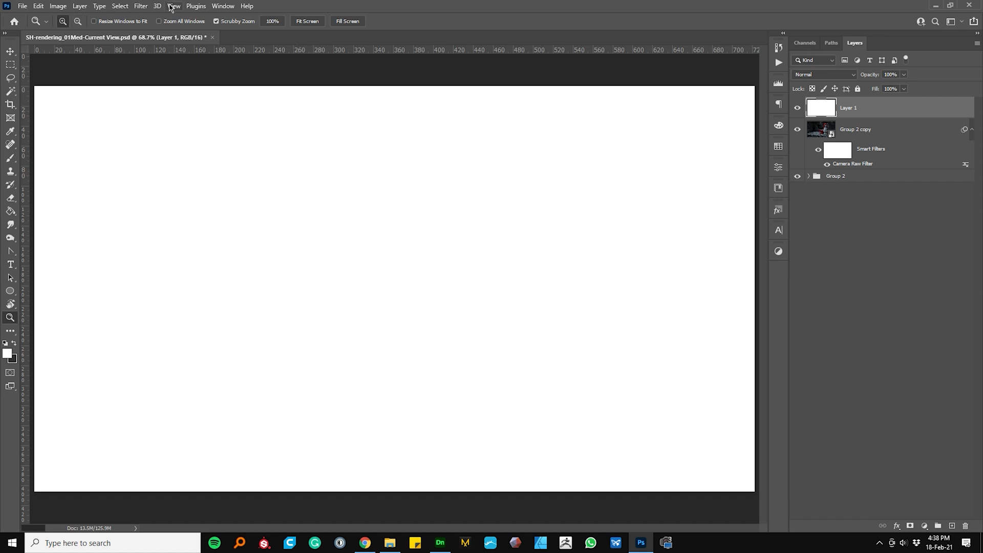
Apply a custom Lens Correction to the white layer with a Vignette Amount of -100
{"action": "left_click", "coordinate": [141, 6]}
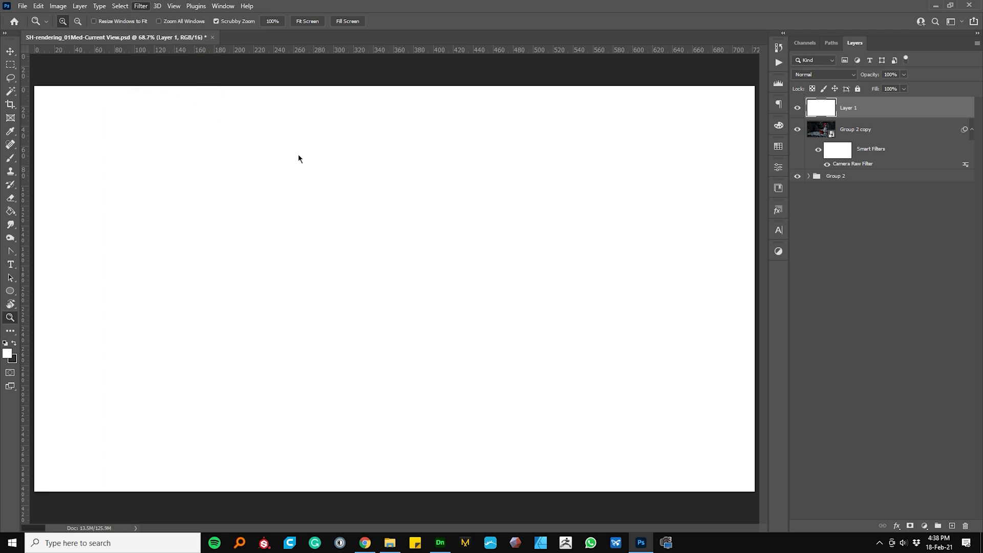
{"action": "key", "text": "shift+ctrl+r"}
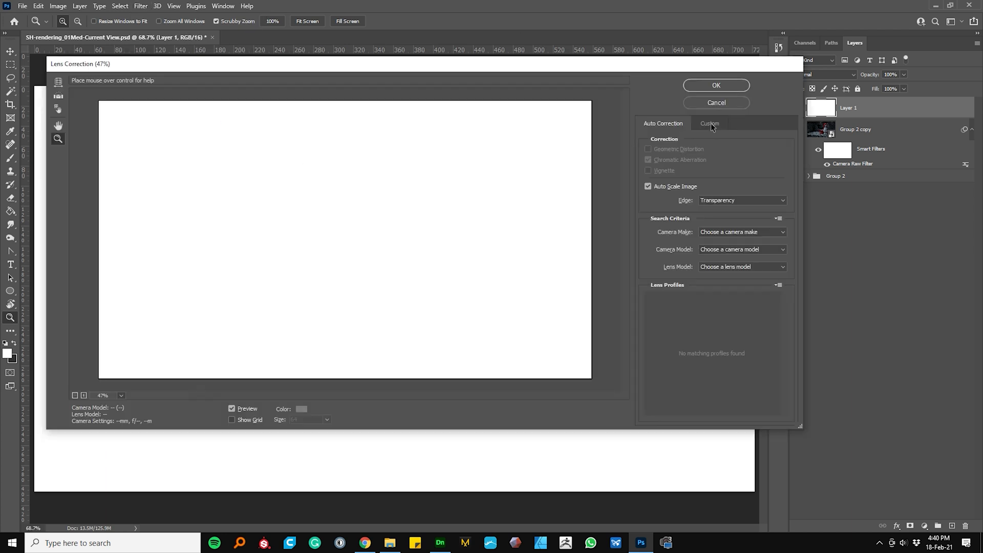
{"action": "left_click", "coordinate": [710, 124]}
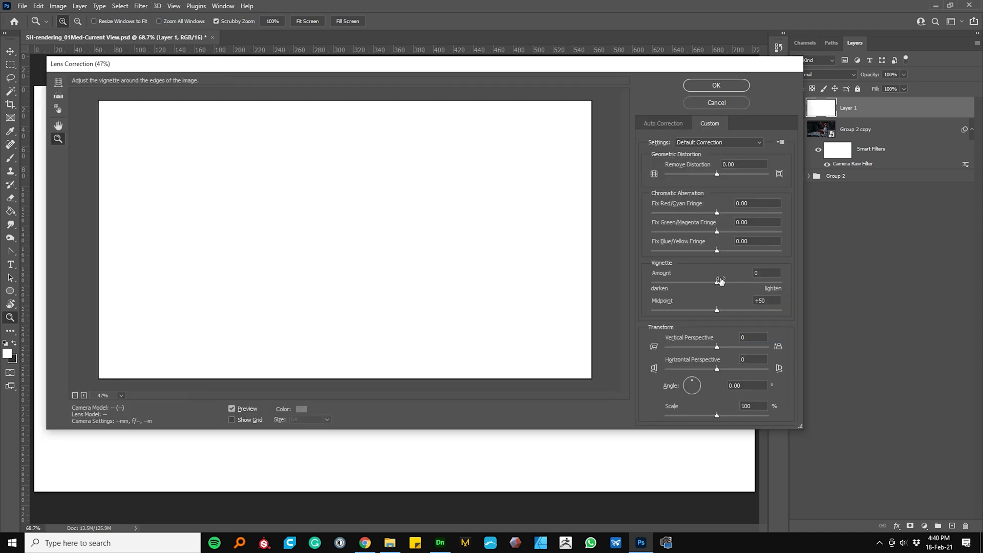
{"action": "left_click_drag", "start_coordinate": [716, 280], "coordinate": [651, 284]}
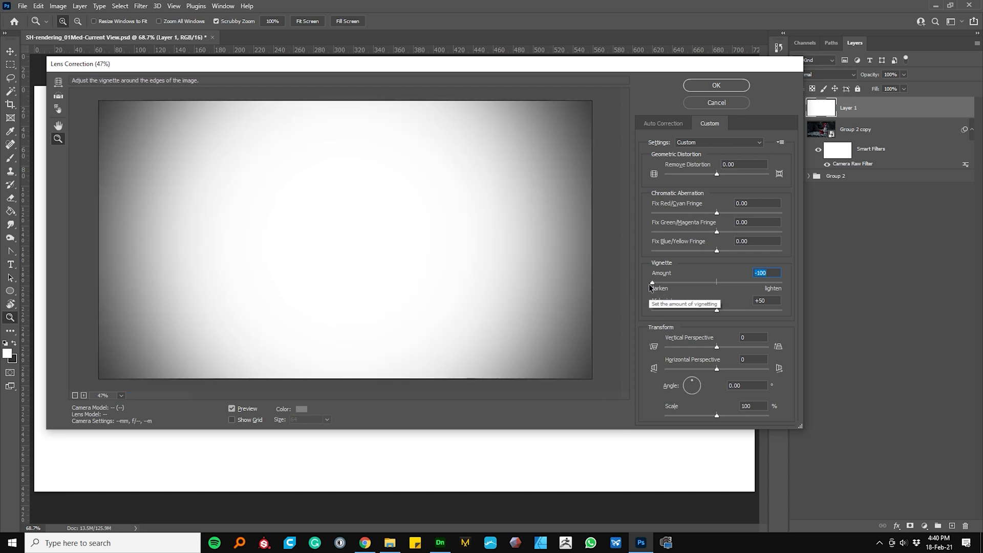
{"action": "left_click", "coordinate": [737, 86]}
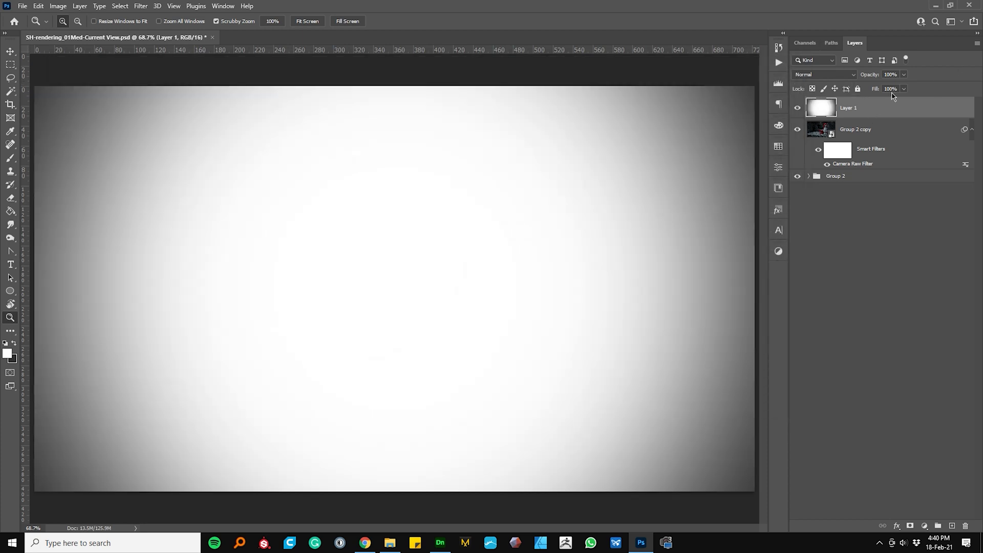
Set the vignette layer's blend mode to Multiply and adjust its opacity
{"action": "left_click", "coordinate": [826, 75]}
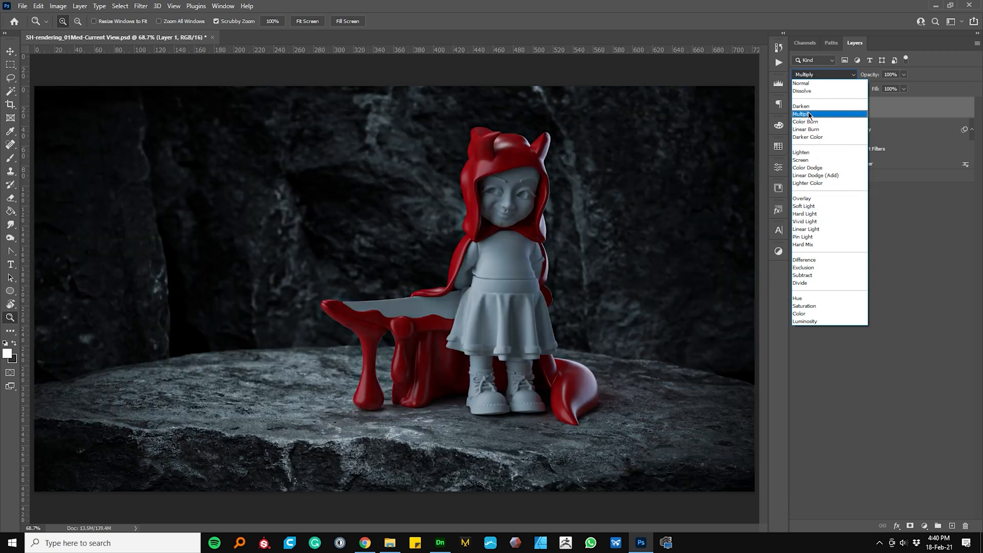
{"action": "left_click", "coordinate": [811, 114]}
{"action": "mouse_move", "coordinate": [903, 76]}
{"action": "left_mouse_down"}
{"action": "mouse_move", "coordinate": [872, 91]}
{"action": "mouse_move", "coordinate": [900, 90]}
{"action": "left_mouse_up"}
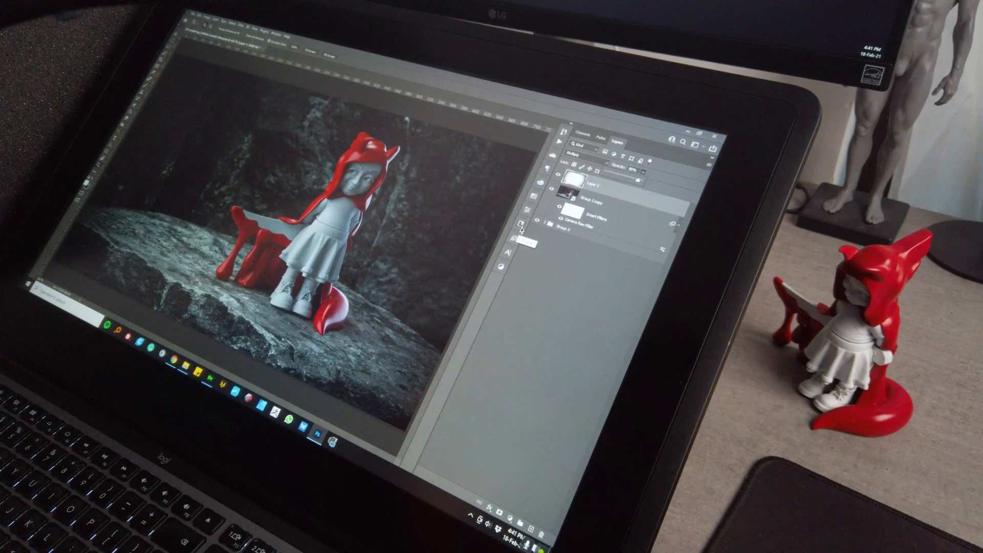
Add a Color Lookup adjustment layer above the vignette layer and load the filmstock_50.3dl 3D LUT
{"action": "key", "text": "f"}
{"action": "key", "text": "f"}
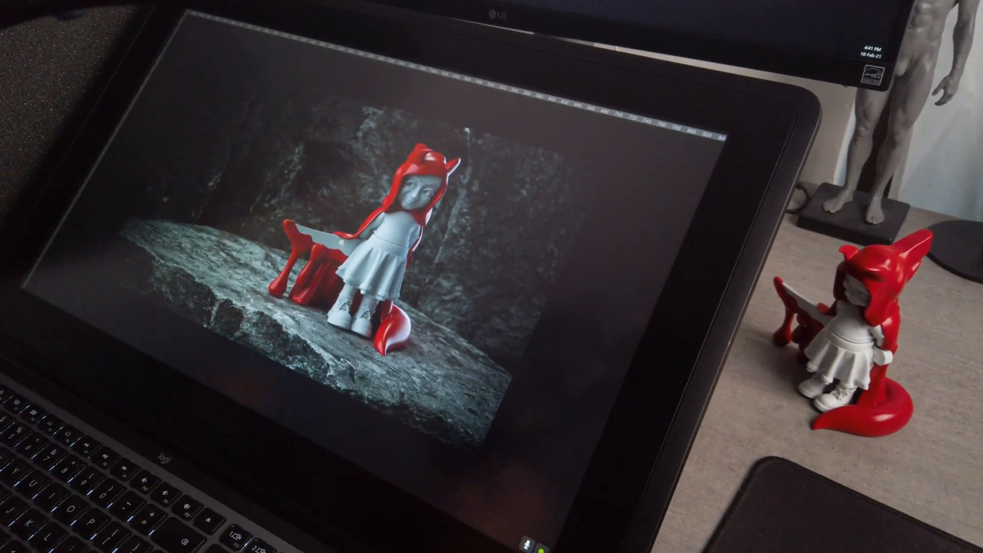
{"action": "key", "text": "f"}
{"action": "left_click", "coordinate": [528, 209]}
{"action": "left_click", "coordinate": [528, 209]}
{"action": "left_click", "coordinate": [501, 266]}
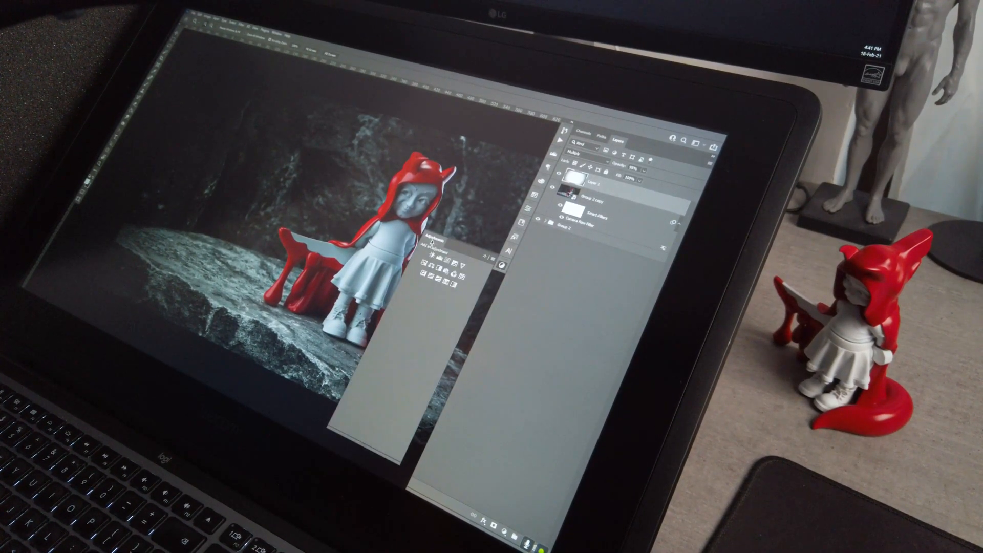
{"action": "left_click", "coordinate": [462, 278]}
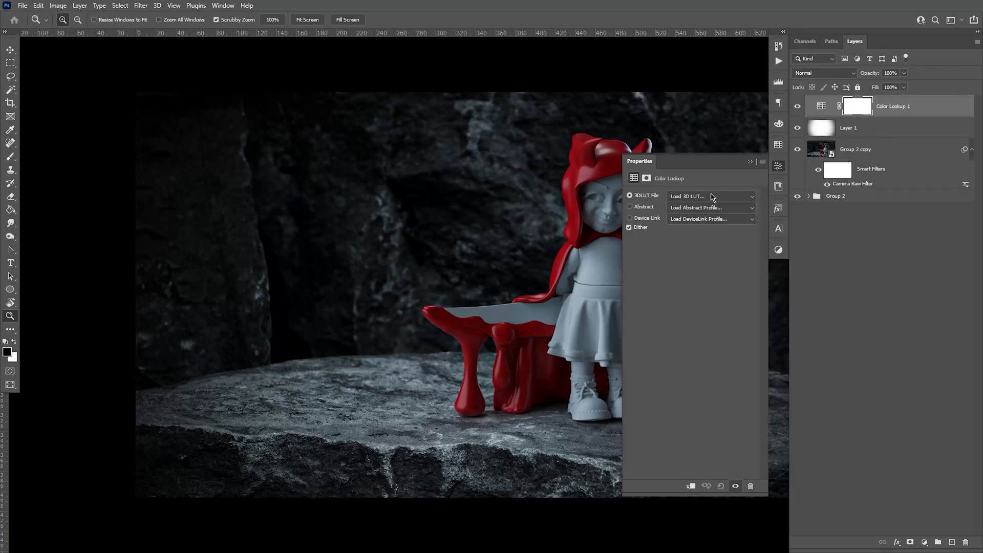
{"action": "left_click_drag", "start_coordinate": [527, 268], "coordinate": [436, 277]}
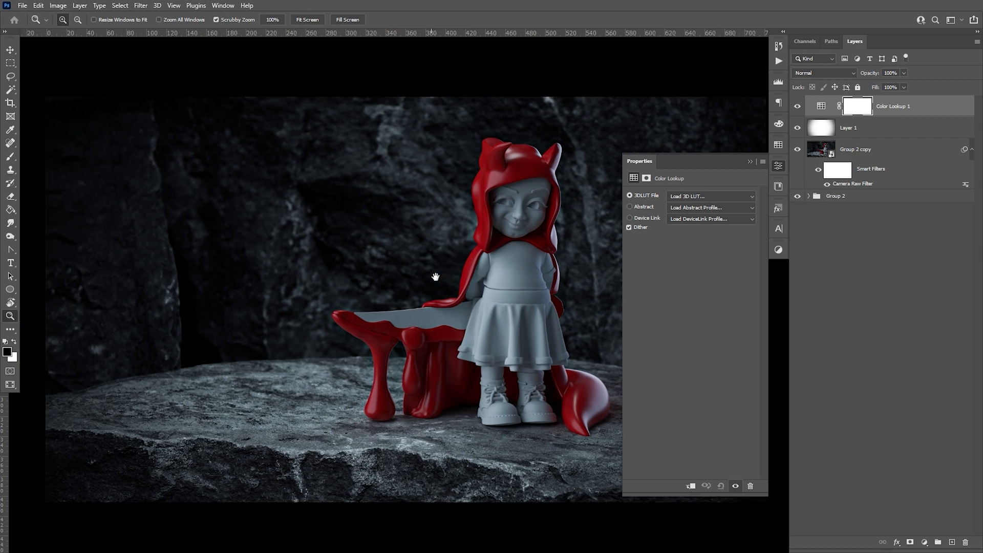
{"action": "left_click", "coordinate": [704, 196]}
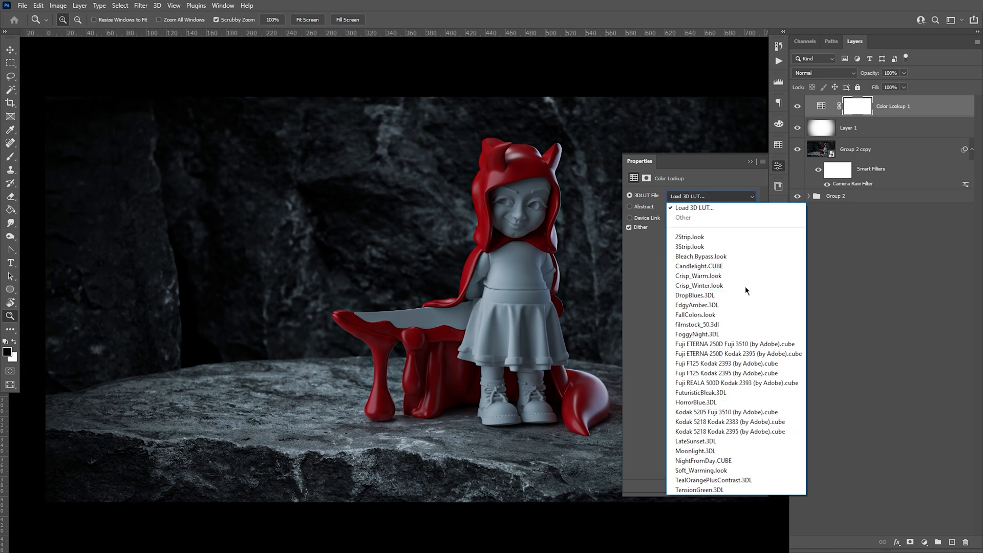
{"action": "left_click", "coordinate": [737, 325]}
{"action": "left_click_drag", "start_coordinate": [507, 327], "coordinate": [458, 315]}
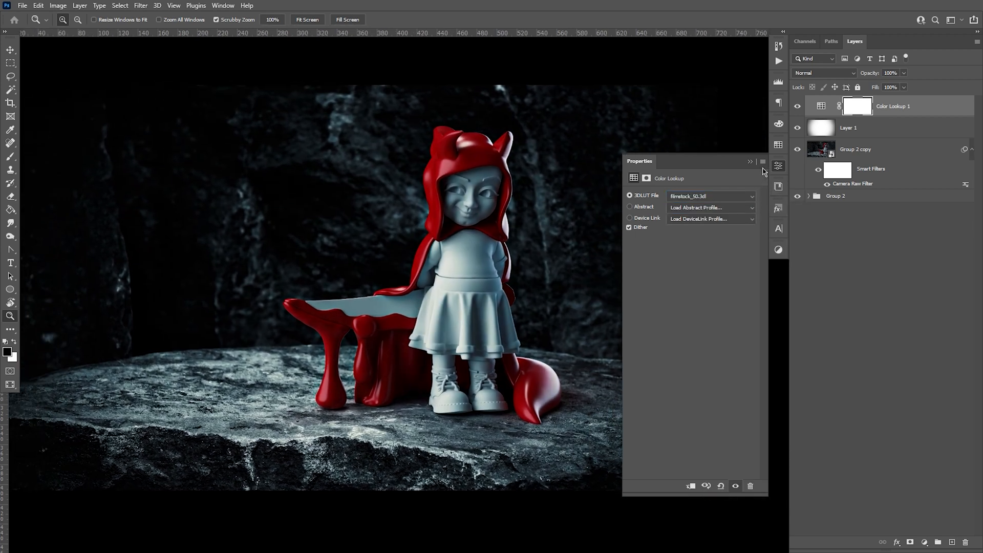
Set the filmstock lookup layer's Fill to 16% and toggle its visibility to compare the image with and without it
{"action": "left_click", "coordinate": [904, 87]}
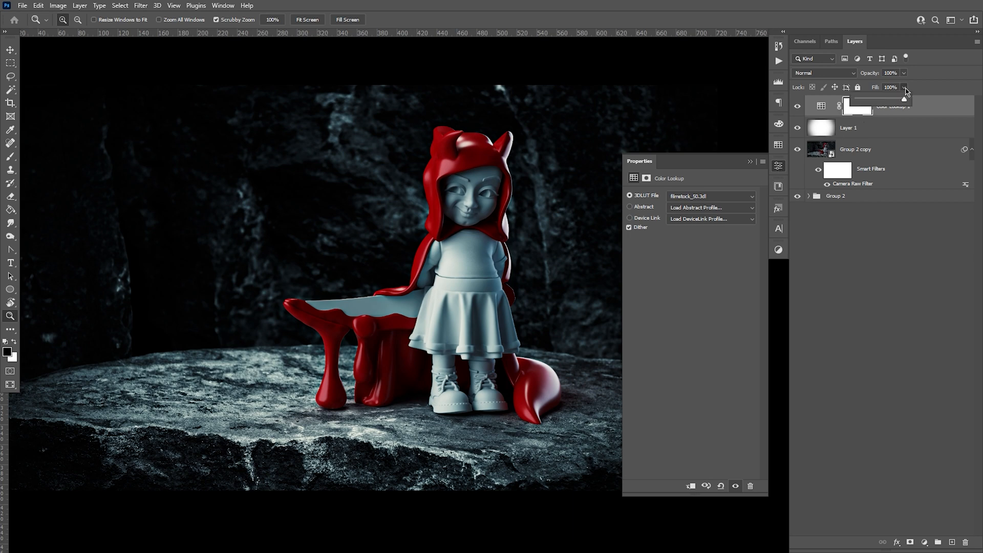
{"action": "left_click_drag", "start_coordinate": [867, 101], "coordinate": [865, 103]}
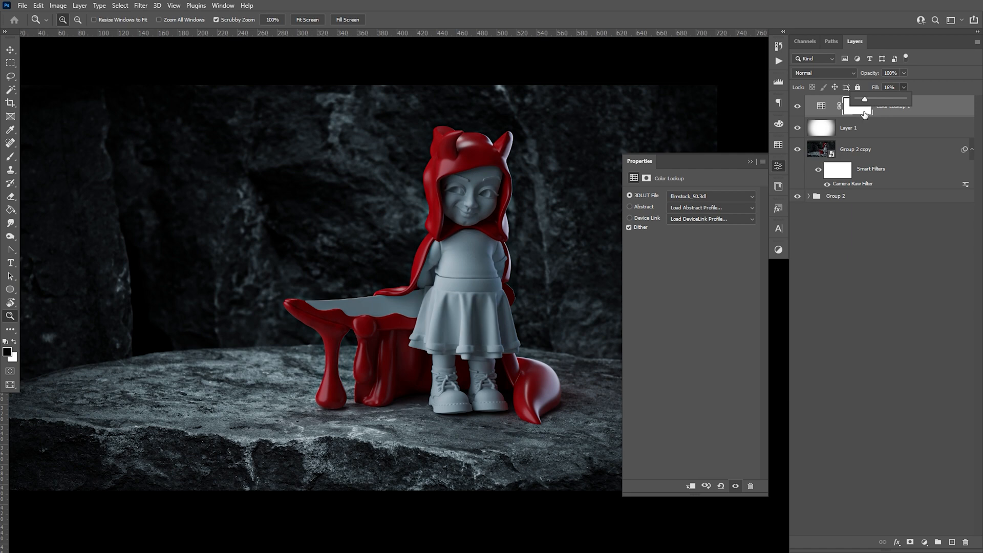
{"action": "left_click", "coordinate": [778, 167]}
{"action": "left_click", "coordinate": [801, 109]}
{"action": "left_click", "coordinate": [800, 110]}
{"action": "left_click", "coordinate": [801, 110]}
{"action": "left_click", "coordinate": [801, 111]}
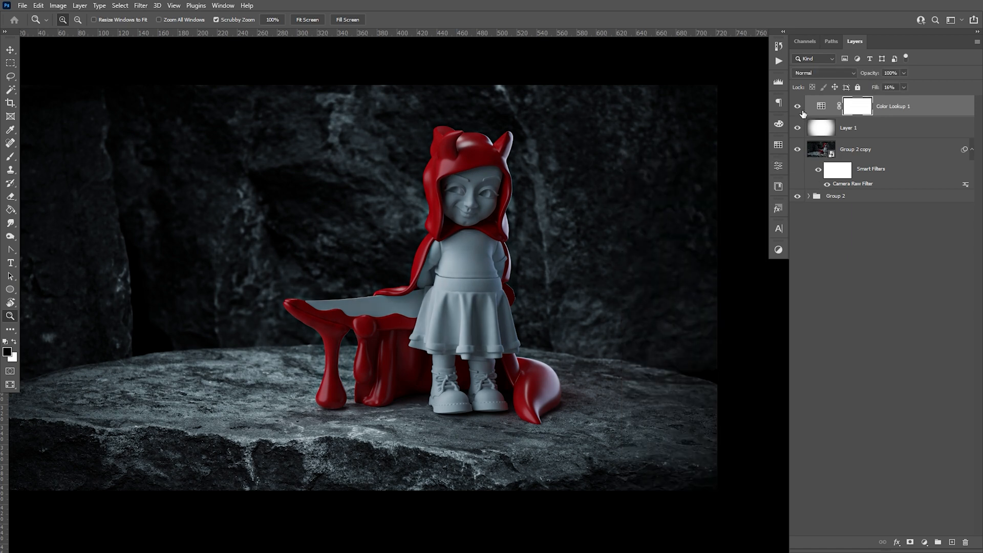
{"action": "left_click", "coordinate": [802, 110]}
{"action": "left_click", "coordinate": [802, 110]}
Add a second Color Lookup adjustment layer on top using the Soft_Warming.look 3D LUT
{"action": "left_click", "coordinate": [779, 187]}
{"action": "left_click", "coordinate": [778, 187]}
{"action": "left_click", "coordinate": [779, 250]}
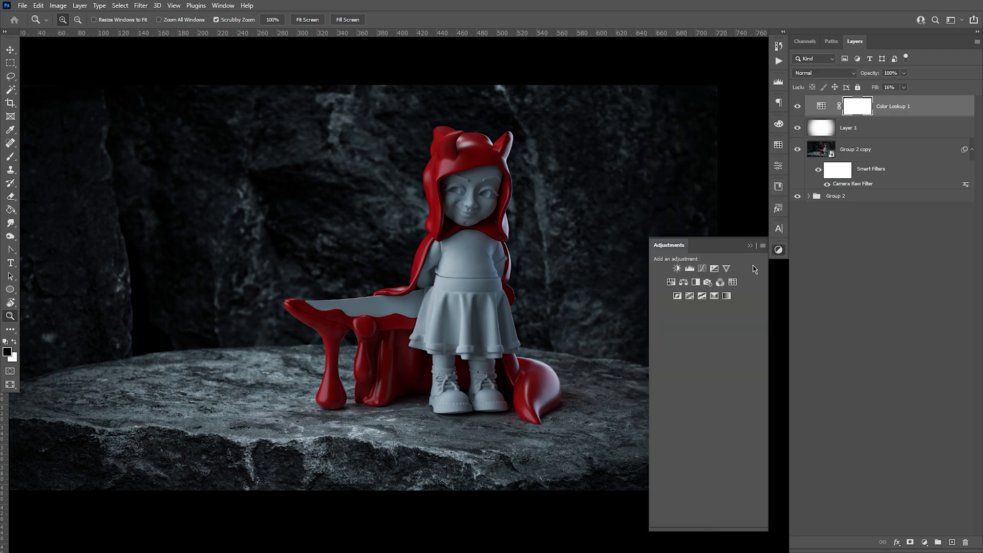
{"action": "left_click", "coordinate": [732, 283]}
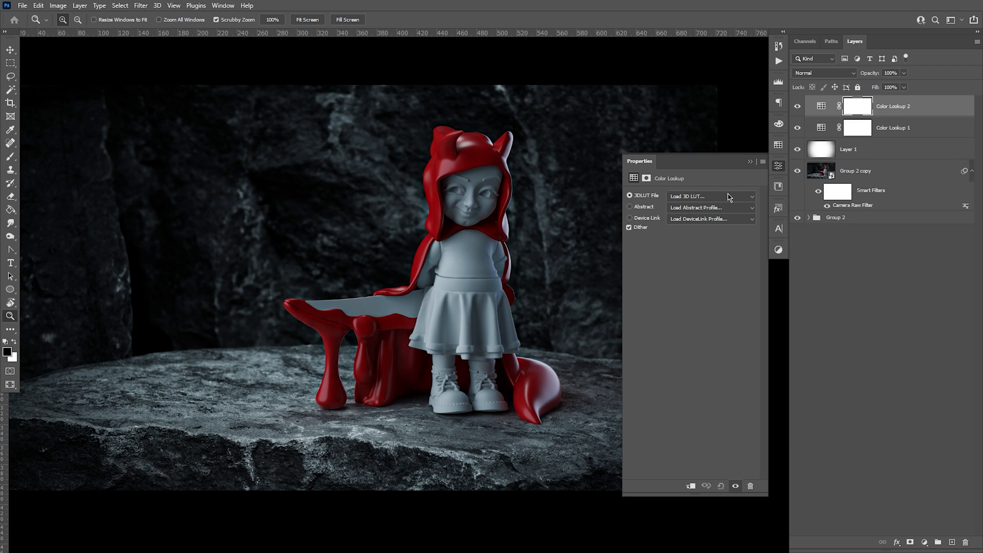
{"action": "left_click", "coordinate": [729, 197]}
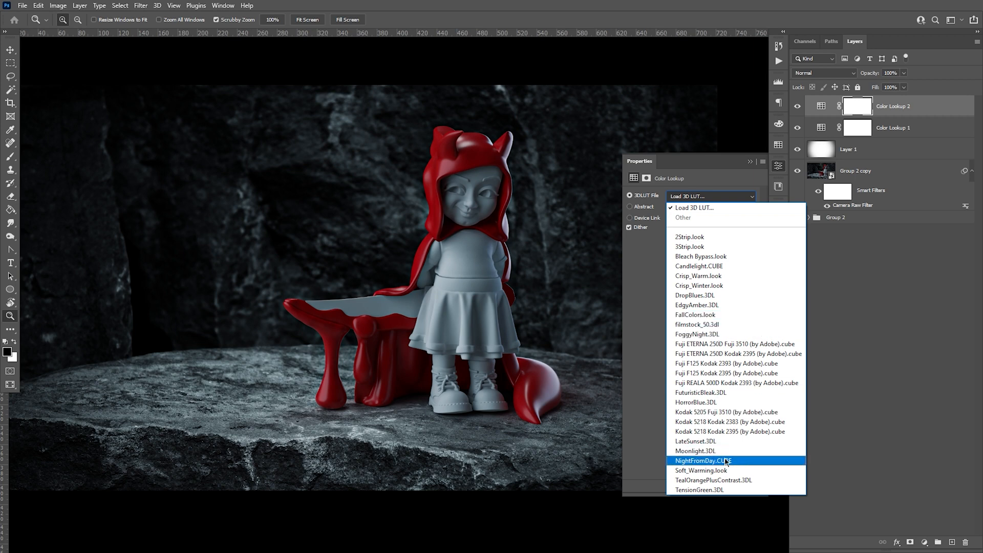
{"action": "left_click", "coordinate": [717, 471]}
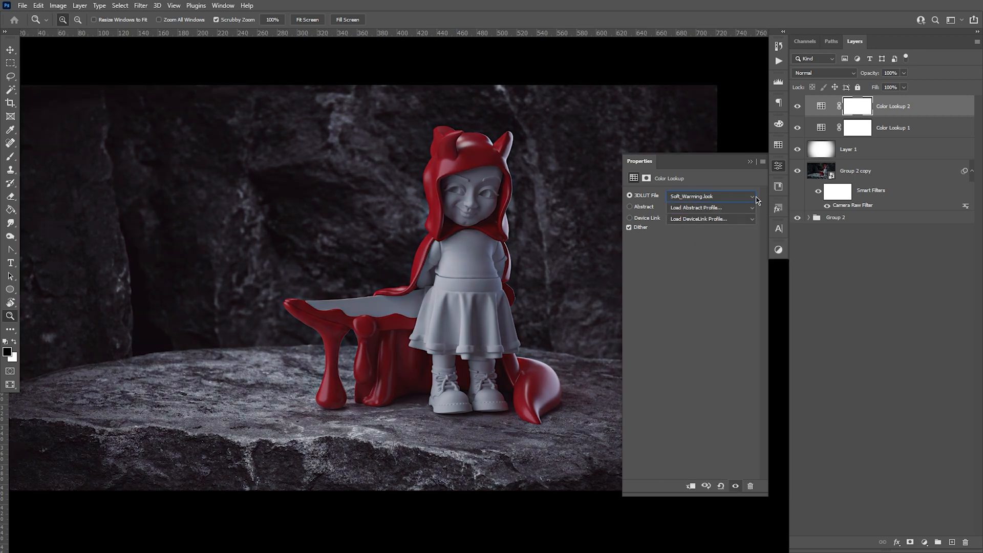
{"action": "left_click", "coordinate": [779, 166]}
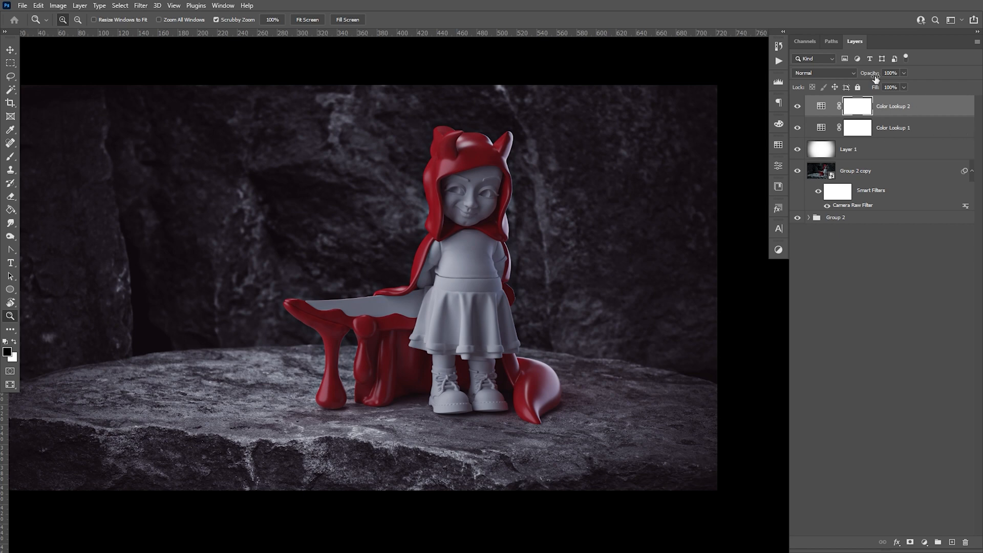
Set the Soft_Warming lookup layer's opacity to 24% and hide the layer
{"action": "left_click", "coordinate": [903, 74]}
{"action": "left_click_drag", "start_coordinate": [896, 88], "coordinate": [867, 88]}
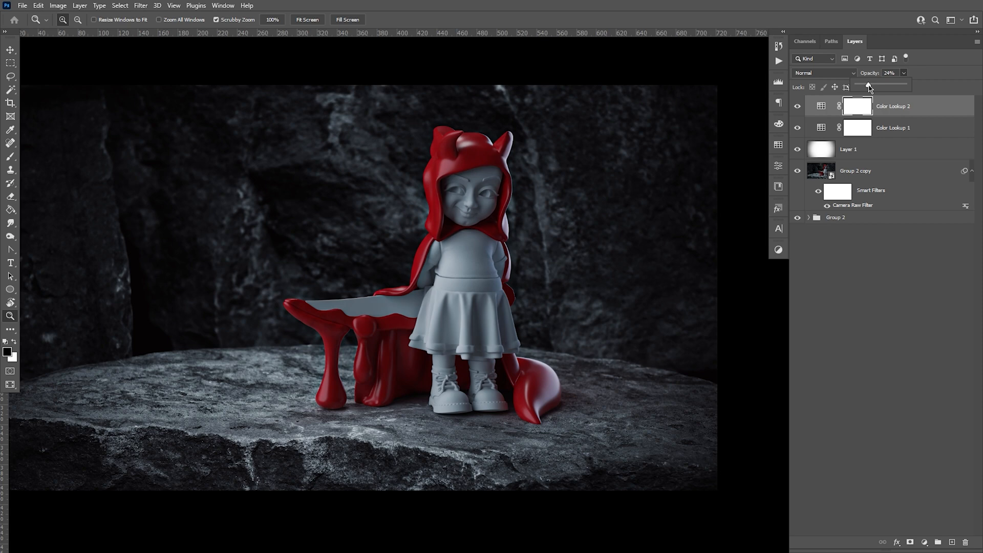
{"action": "left_click", "coordinate": [798, 106]}
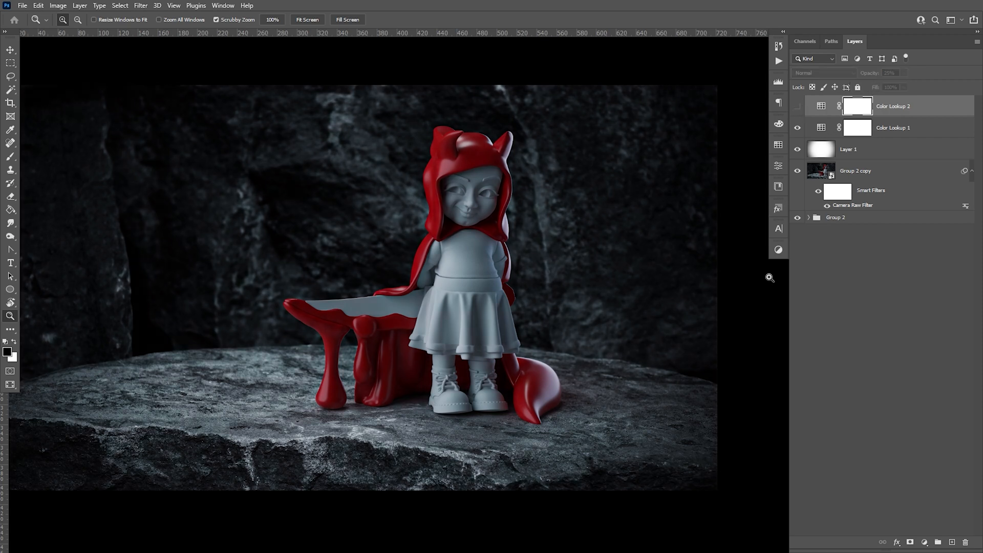
Add a third Color Lookup adjustment layer with the FuturisticBleak.3DL LUT and reduce its opacity
{"action": "left_click", "coordinate": [782, 251]}
{"action": "left_click", "coordinate": [734, 284]}
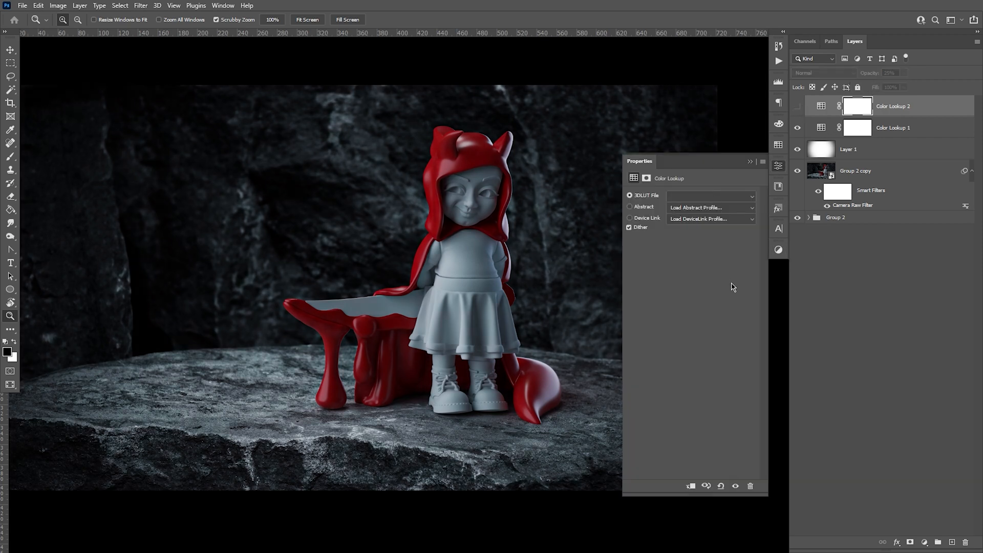
{"action": "left_click", "coordinate": [715, 200]}
{"action": "left_click", "coordinate": [727, 393]}
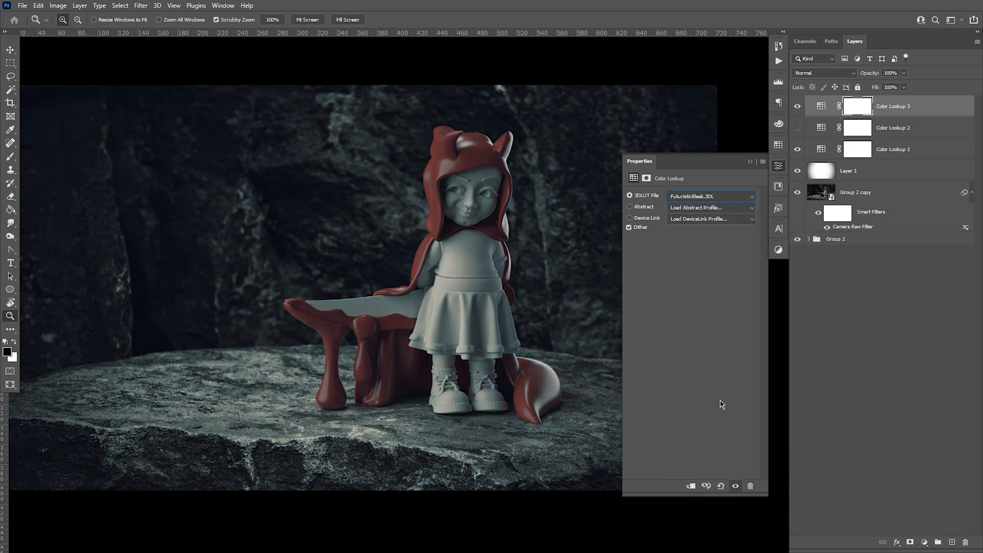
{"action": "left_click", "coordinate": [779, 167]}
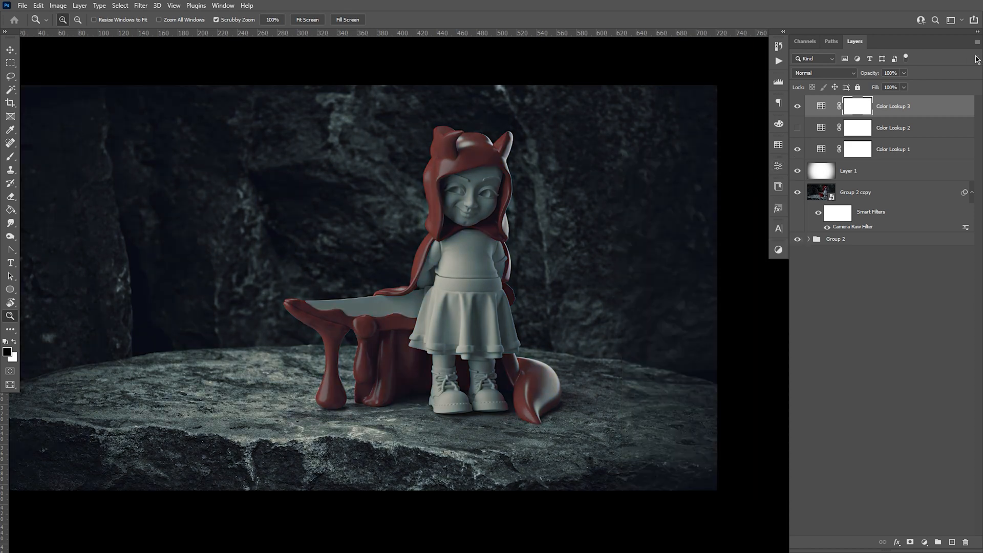
{"action": "left_click_drag", "start_coordinate": [904, 75], "coordinate": [872, 88]}
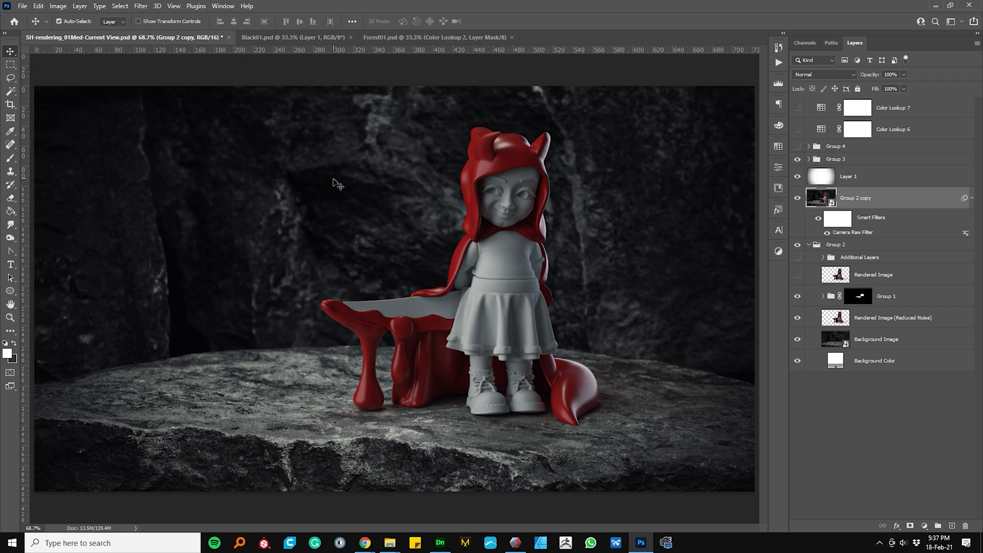
Compare the graded rendering with the toy images in Black01.psd and Forest01.psd, ending on the rendering document
{"action": "left_click", "coordinate": [302, 39]}
{"action": "left_click_drag", "start_coordinate": [480, 255], "coordinate": [505, 264]}
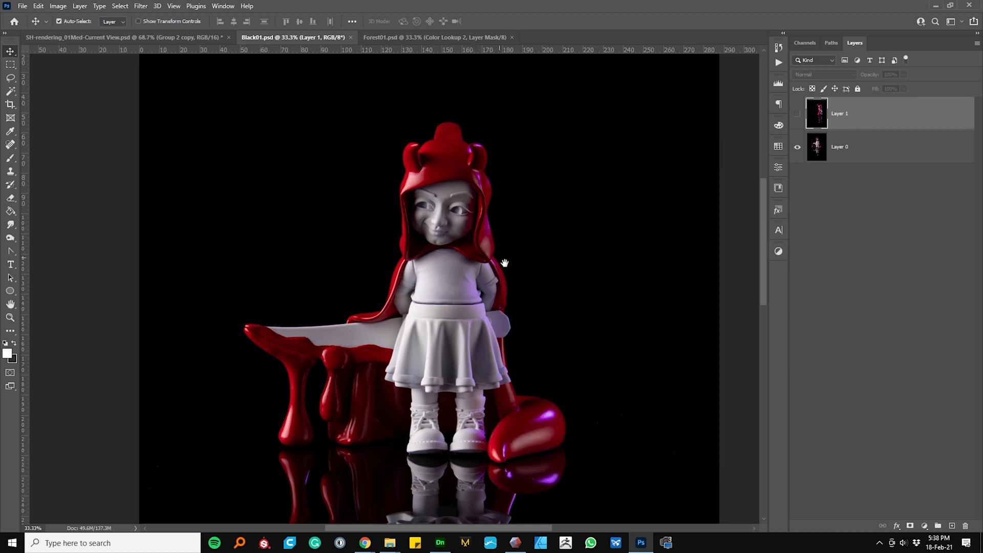
{"action": "left_click", "coordinate": [174, 38]}
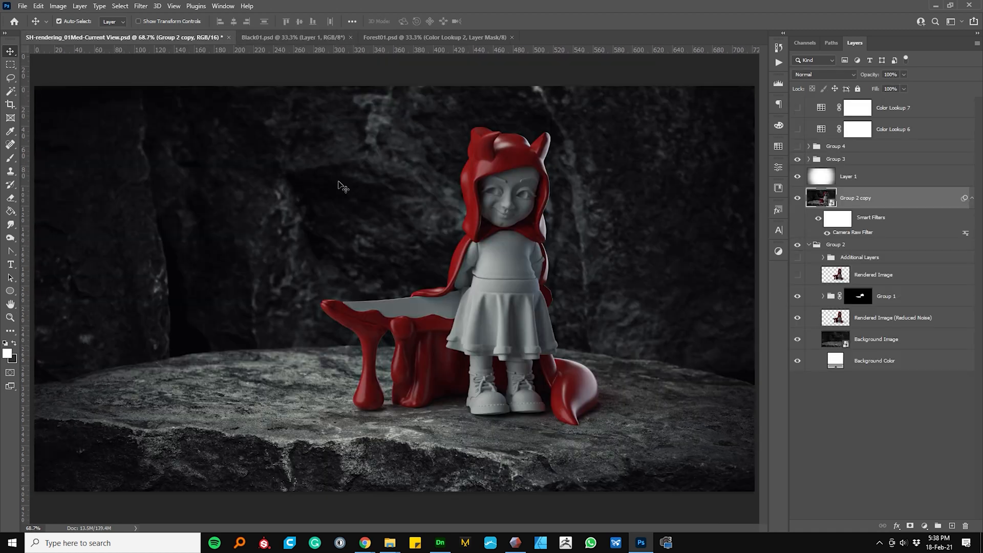
{"action": "left_click", "coordinate": [308, 39]}
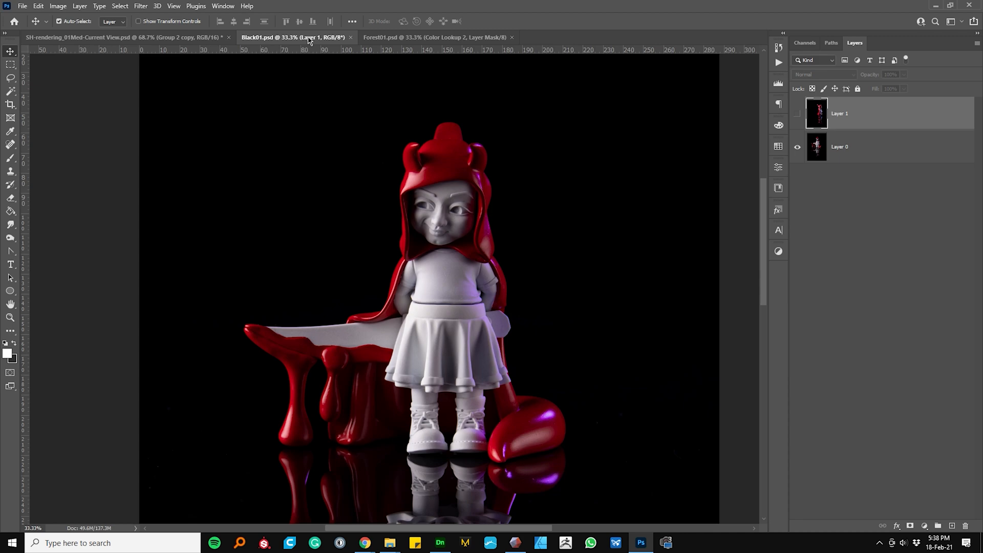
{"action": "left_click", "coordinate": [189, 41]}
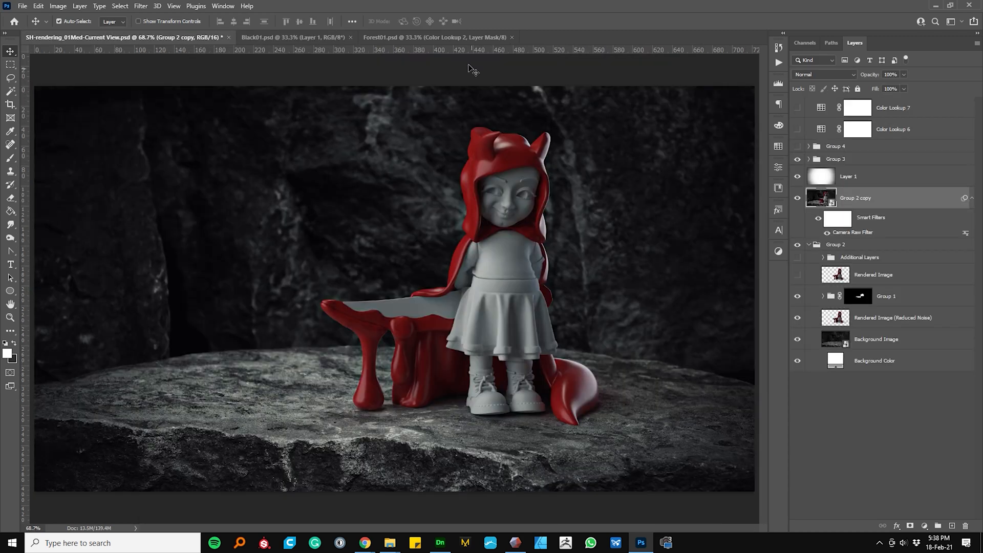
{"action": "left_click", "coordinate": [421, 40]}
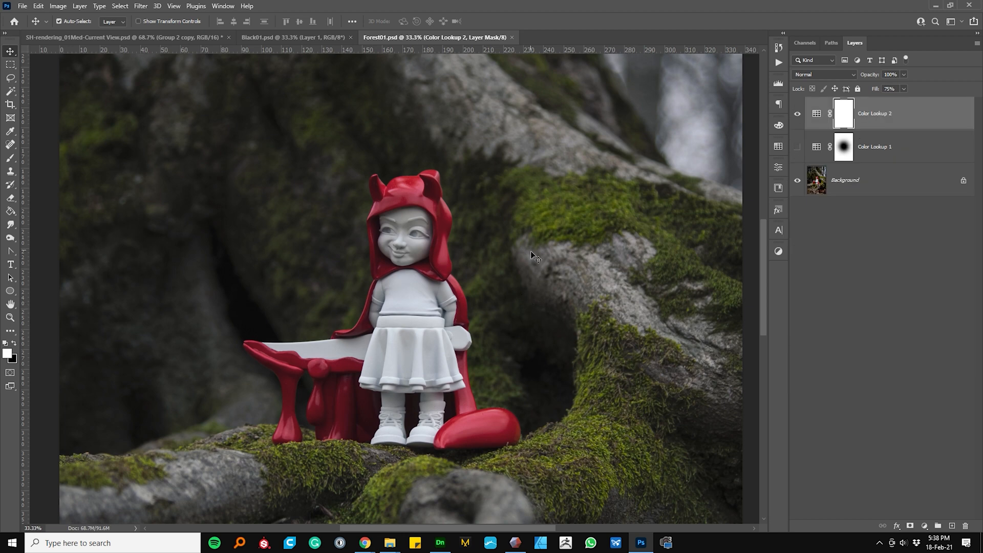
{"action": "left_click_drag", "start_coordinate": [522, 274], "coordinate": [534, 266]}
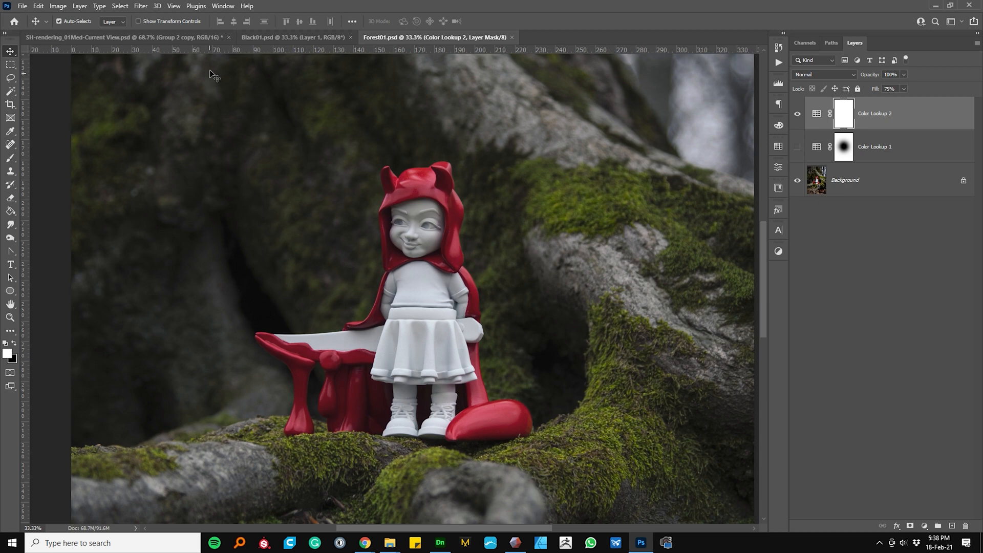
{"action": "left_click", "coordinate": [197, 39]}
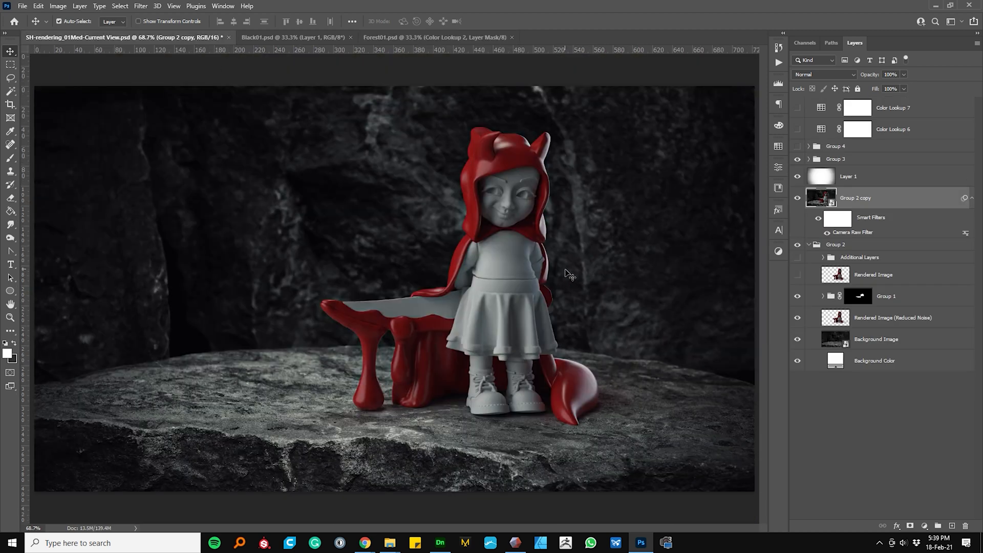